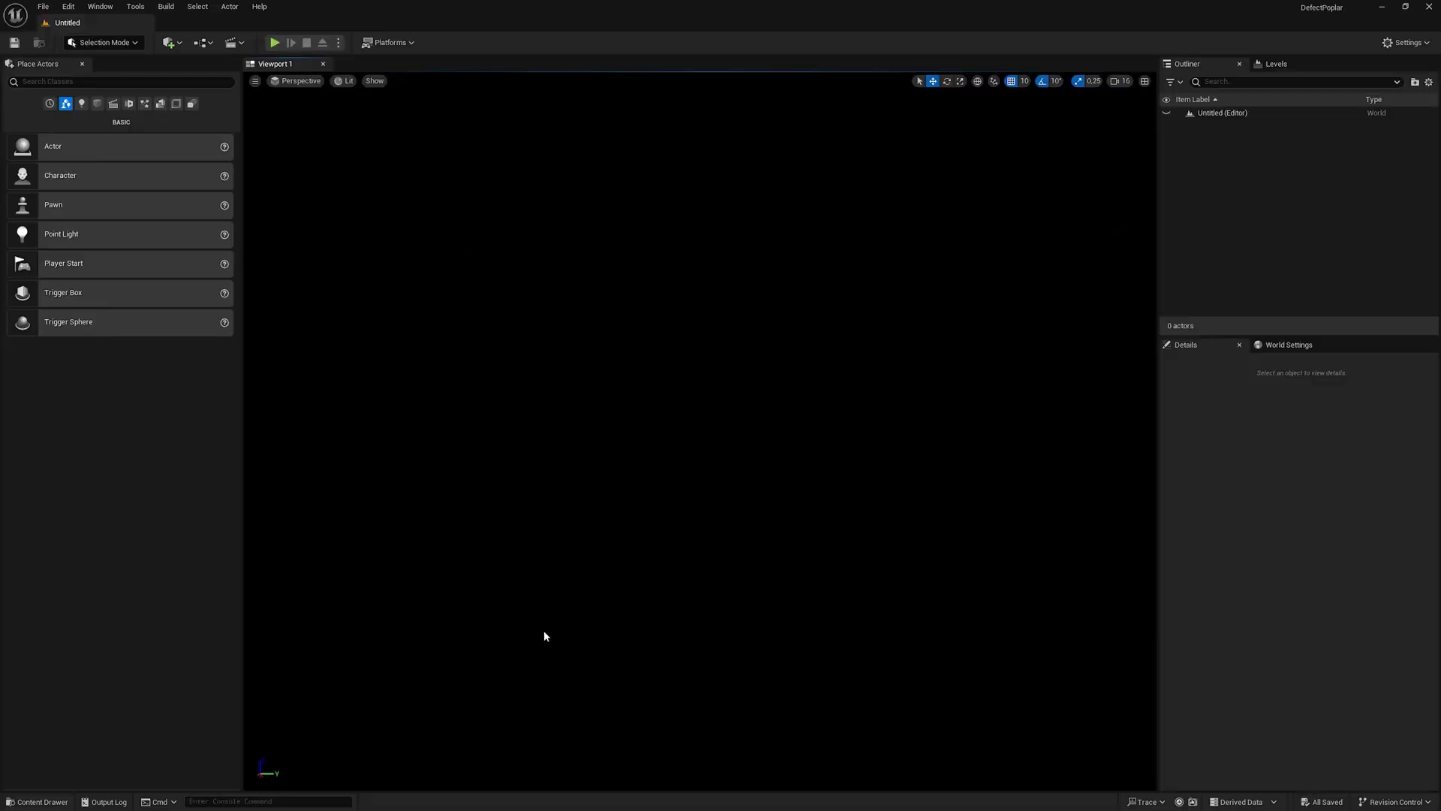
- Start migrating the Defect, FirstPerson, FirstPersonArms, MSPresets and Splash content folders with all their listed assets
left_click(30, 802)
left_click(51, 632, "shift")
right_click(53, 601)
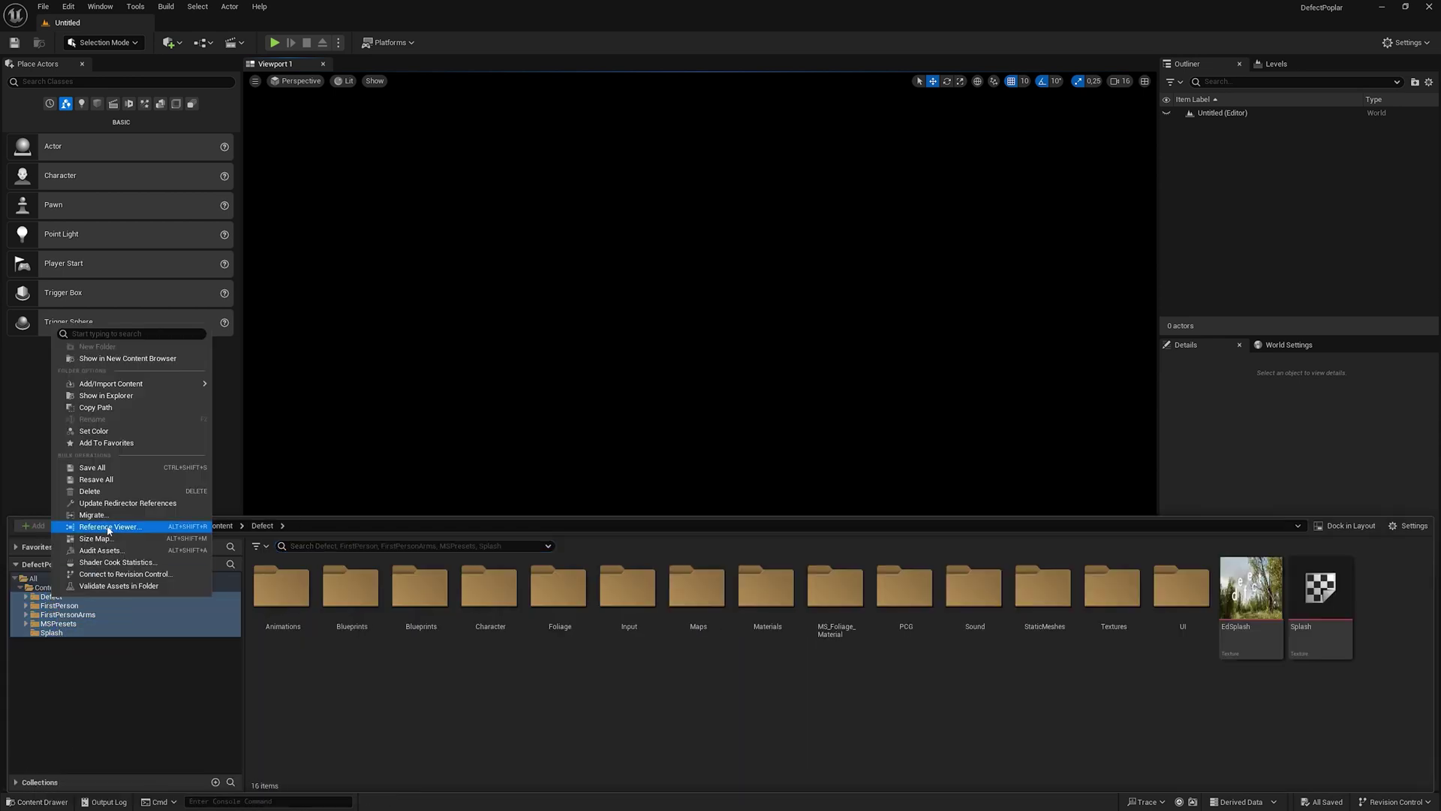
left_click(106, 515)
left_click(812, 549)
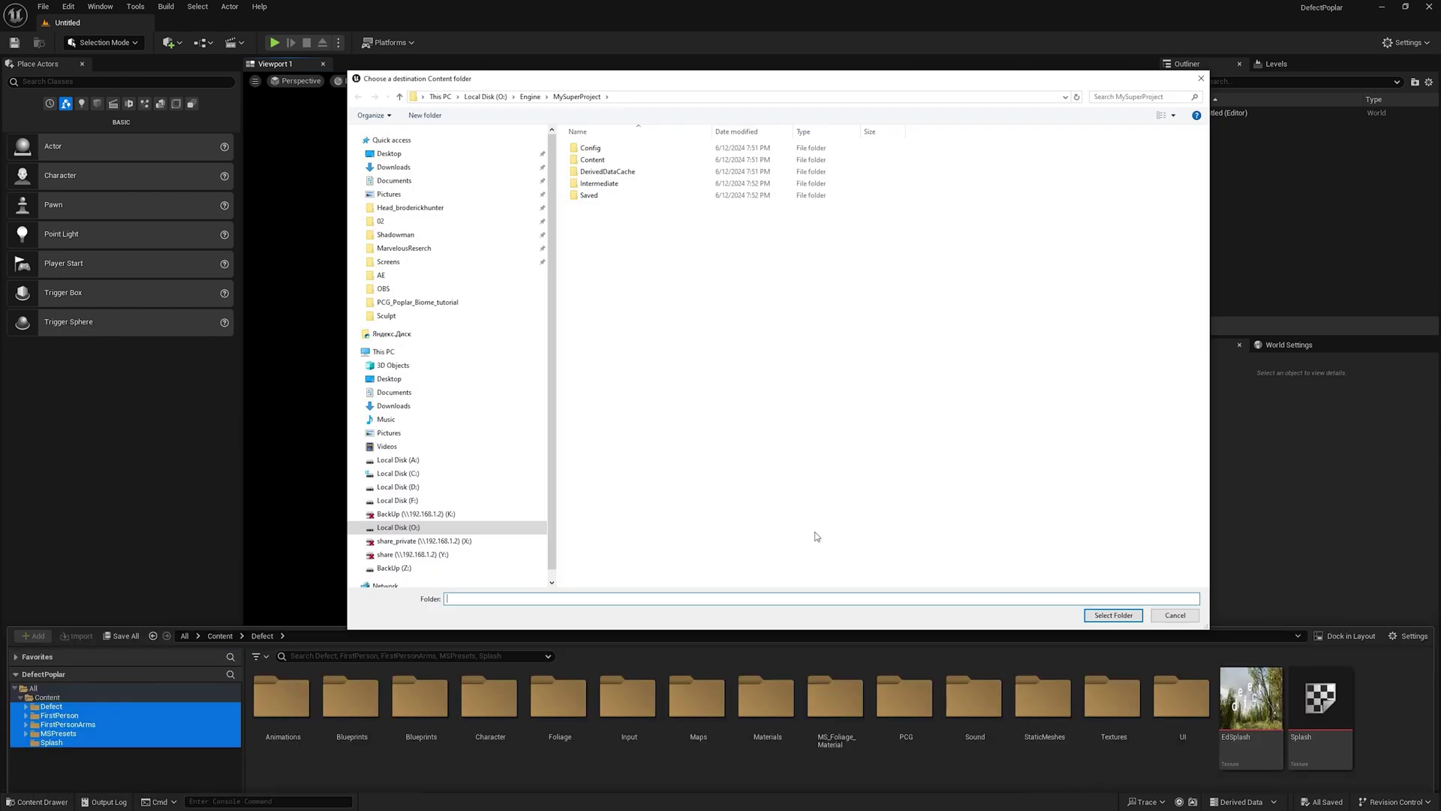
- Choose the Content folder of MySuperProject as the migration destination and overwrite the existing Splash asset
left_click(401, 527)
double_click(588, 172)
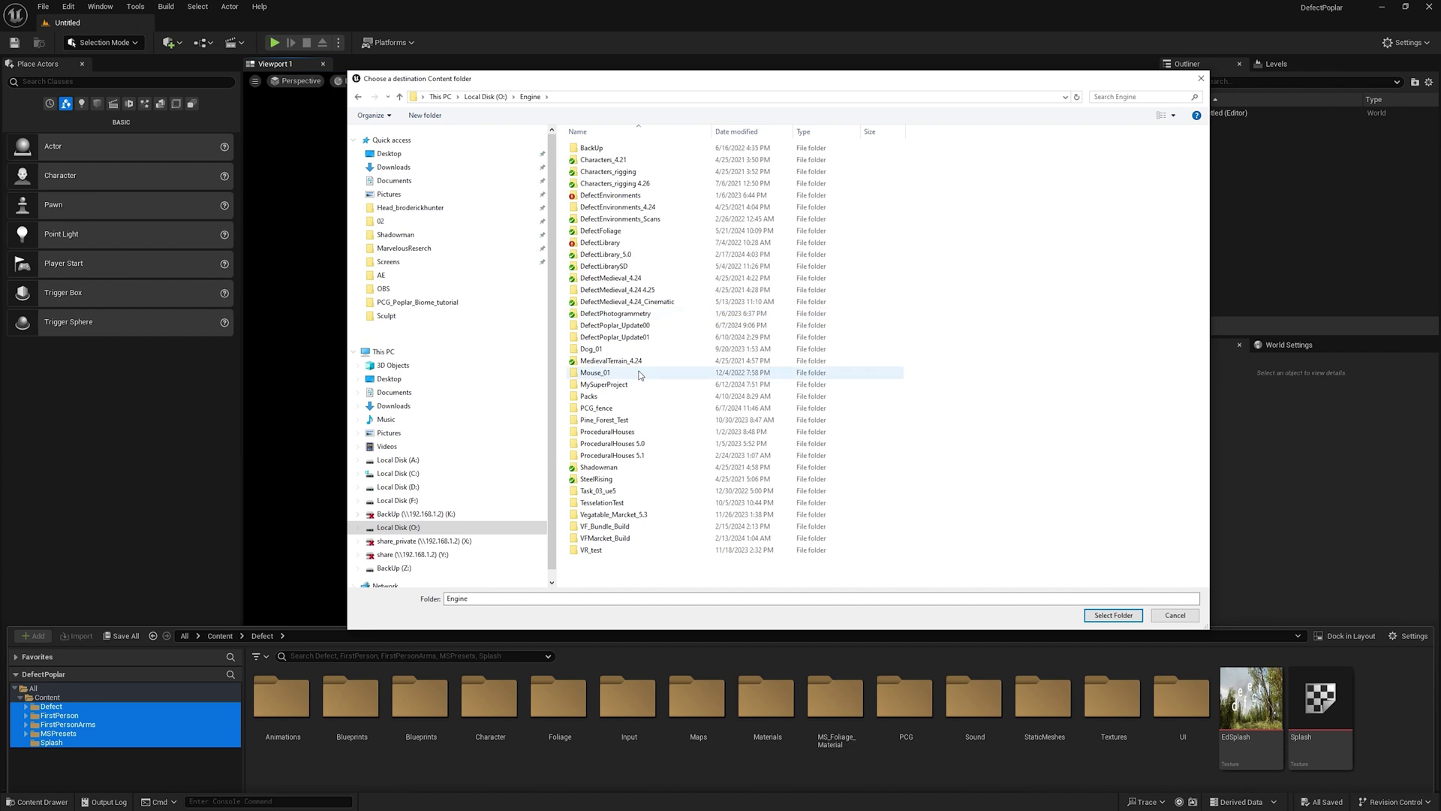
double_click(605, 384)
left_click(593, 160)
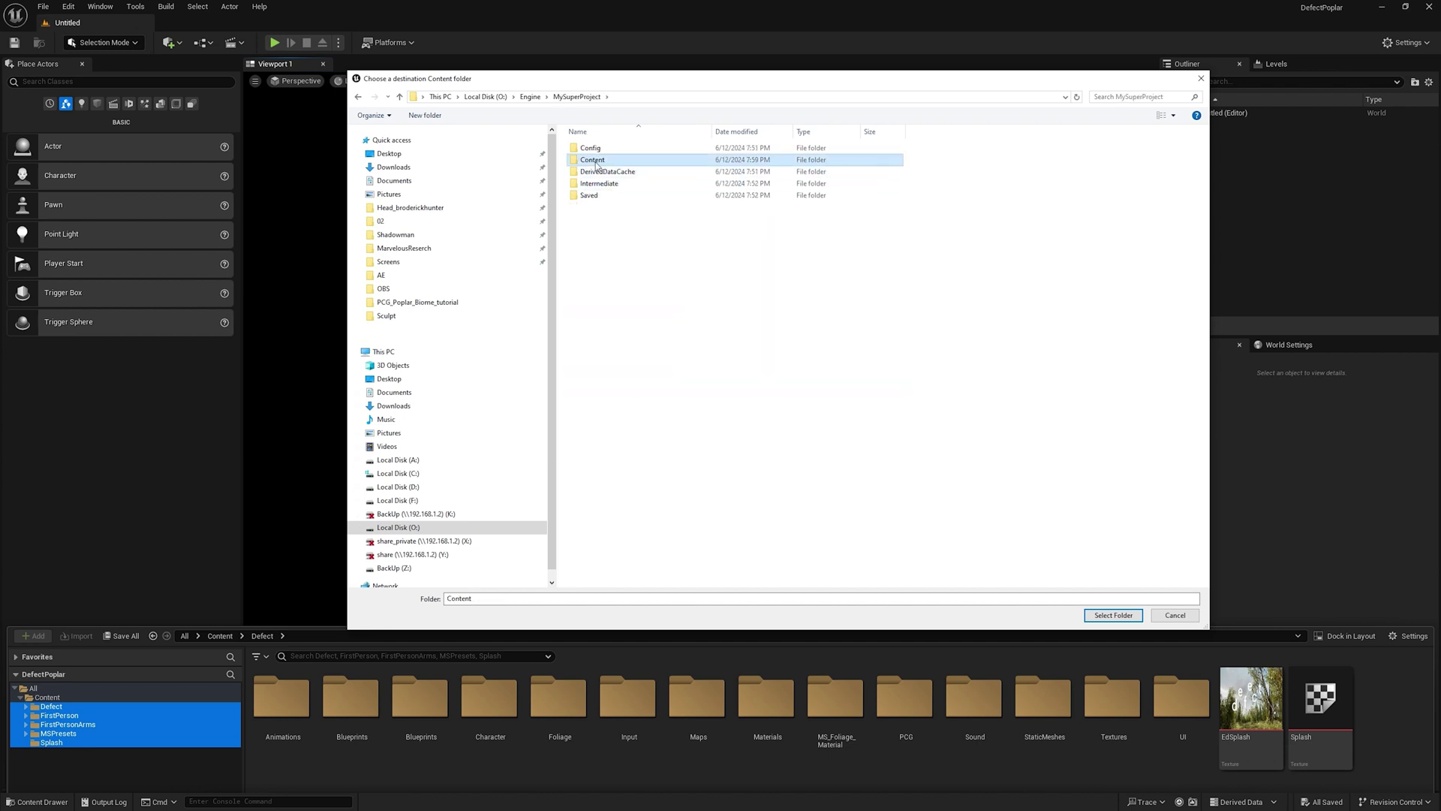
left_click(1106, 616)
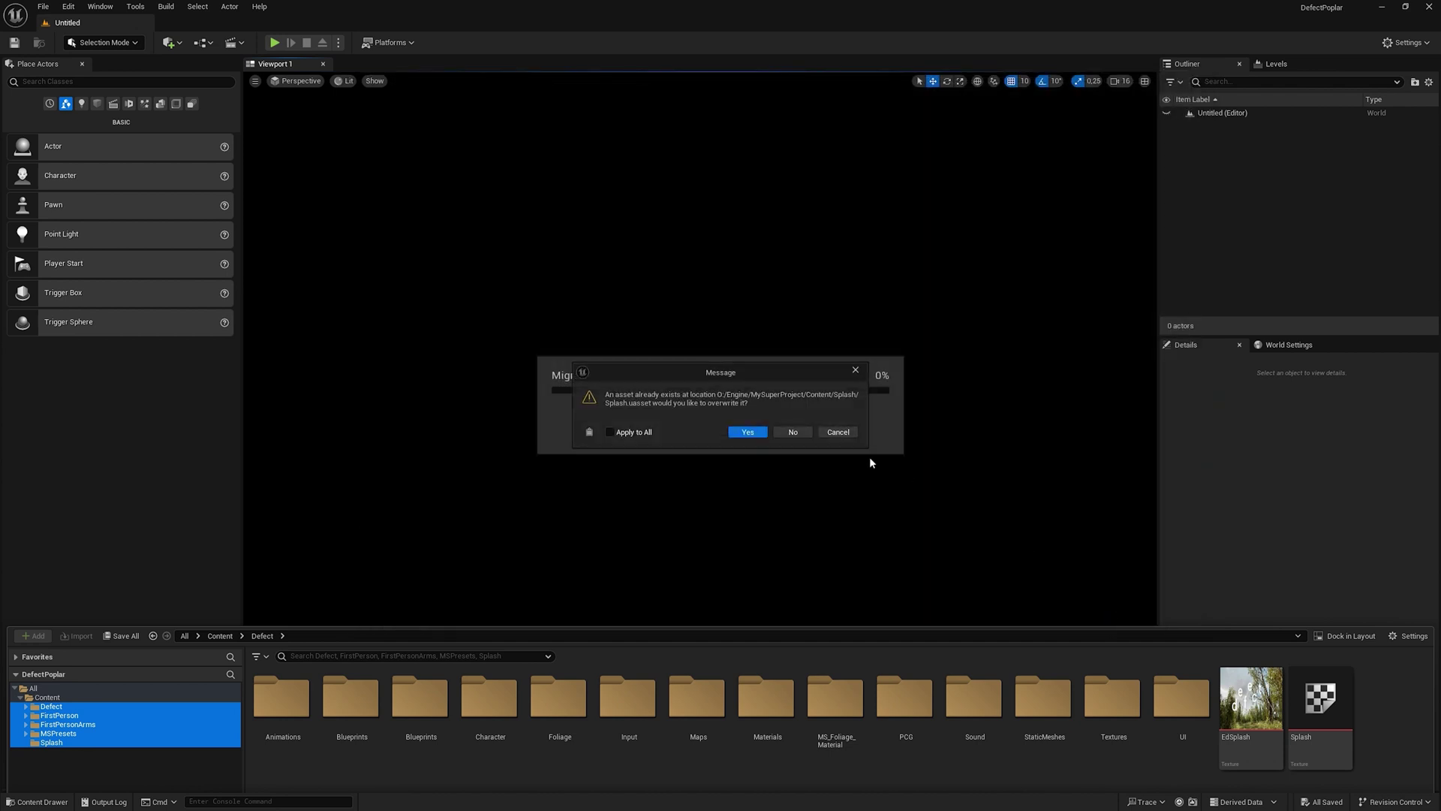
left_click(747, 432)
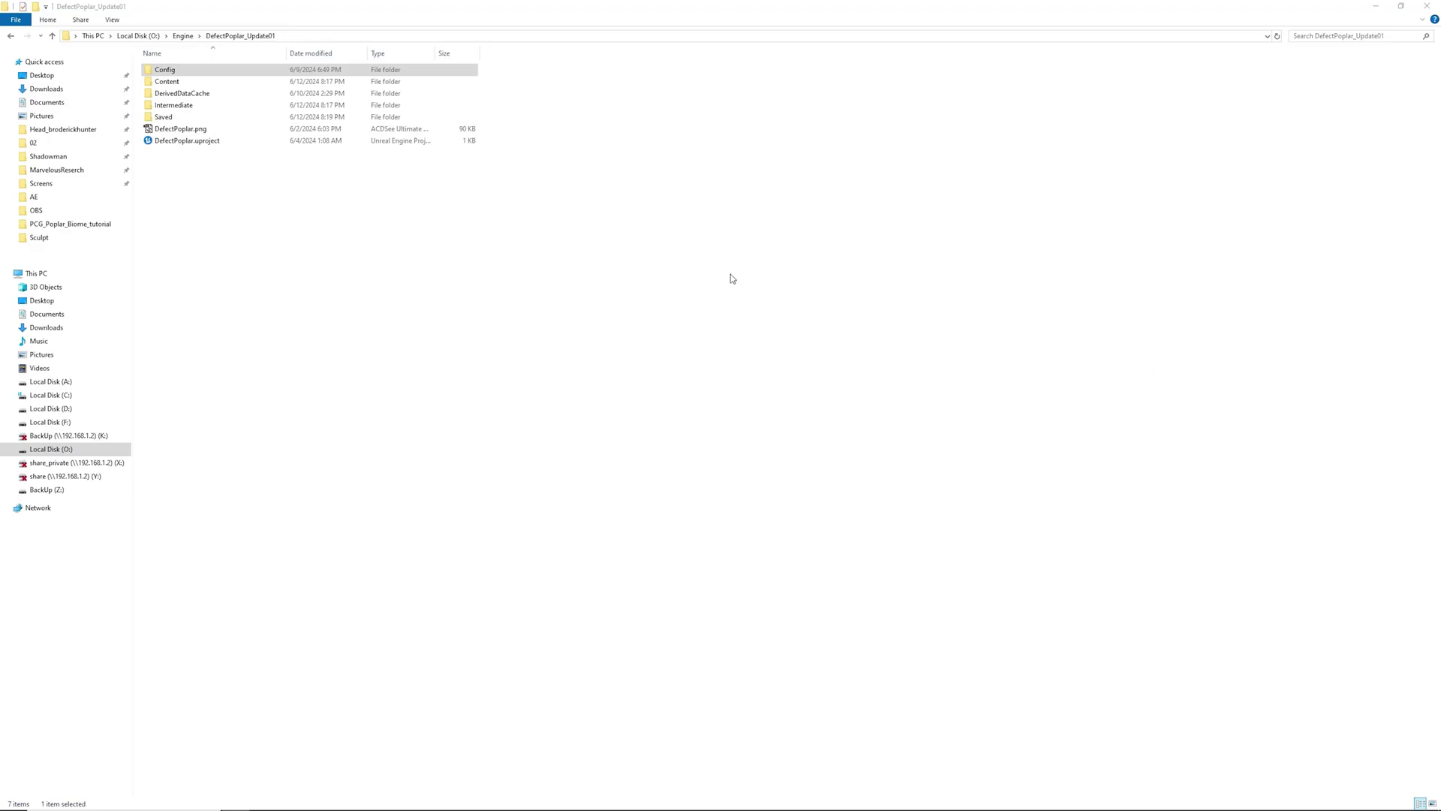
- Replace DefaultEngine.ini in MySuperProject's Config folder with the copy from DefectPoplar_Update01's Config folder, permanently deleting the old file
double_click(165, 74)
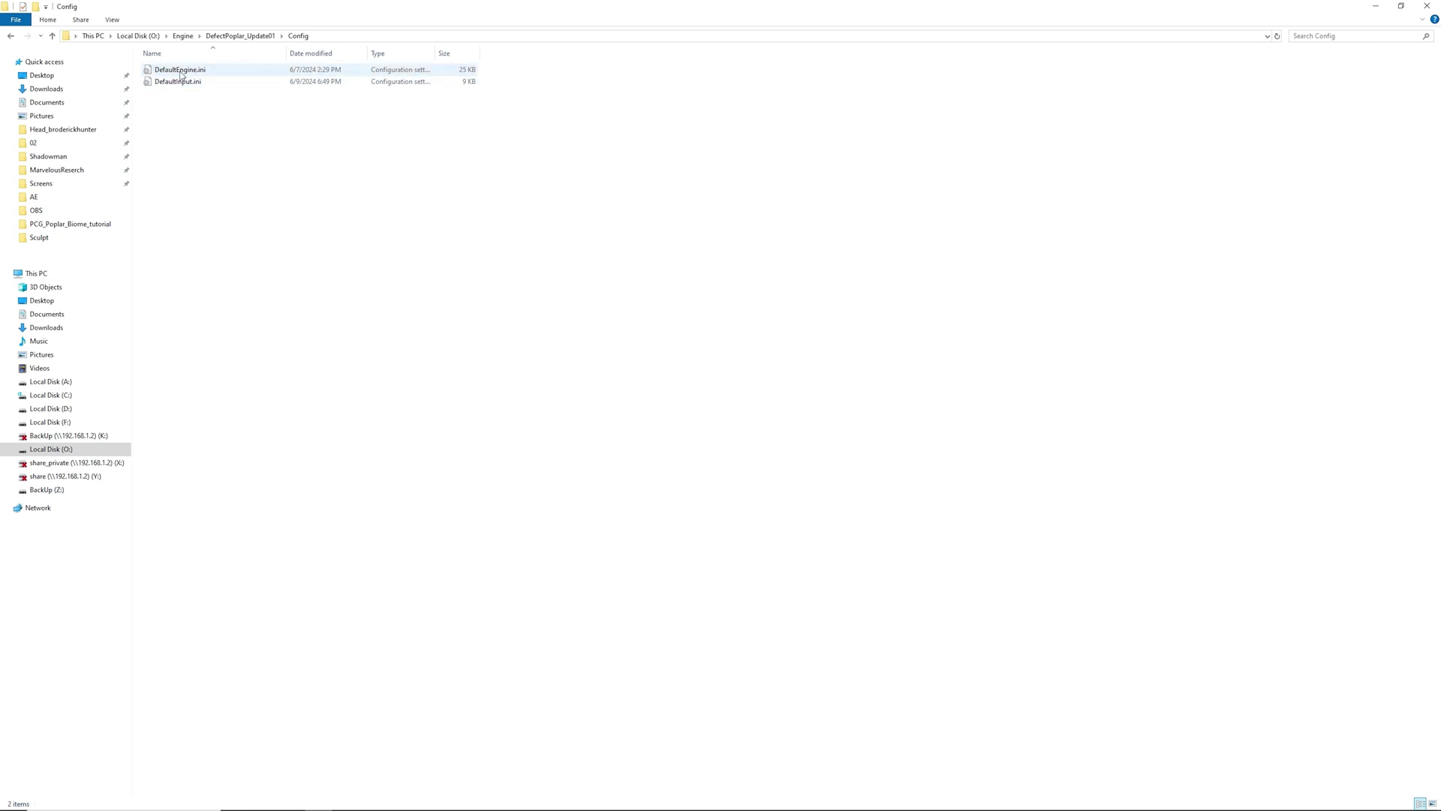
left_click(185, 36)
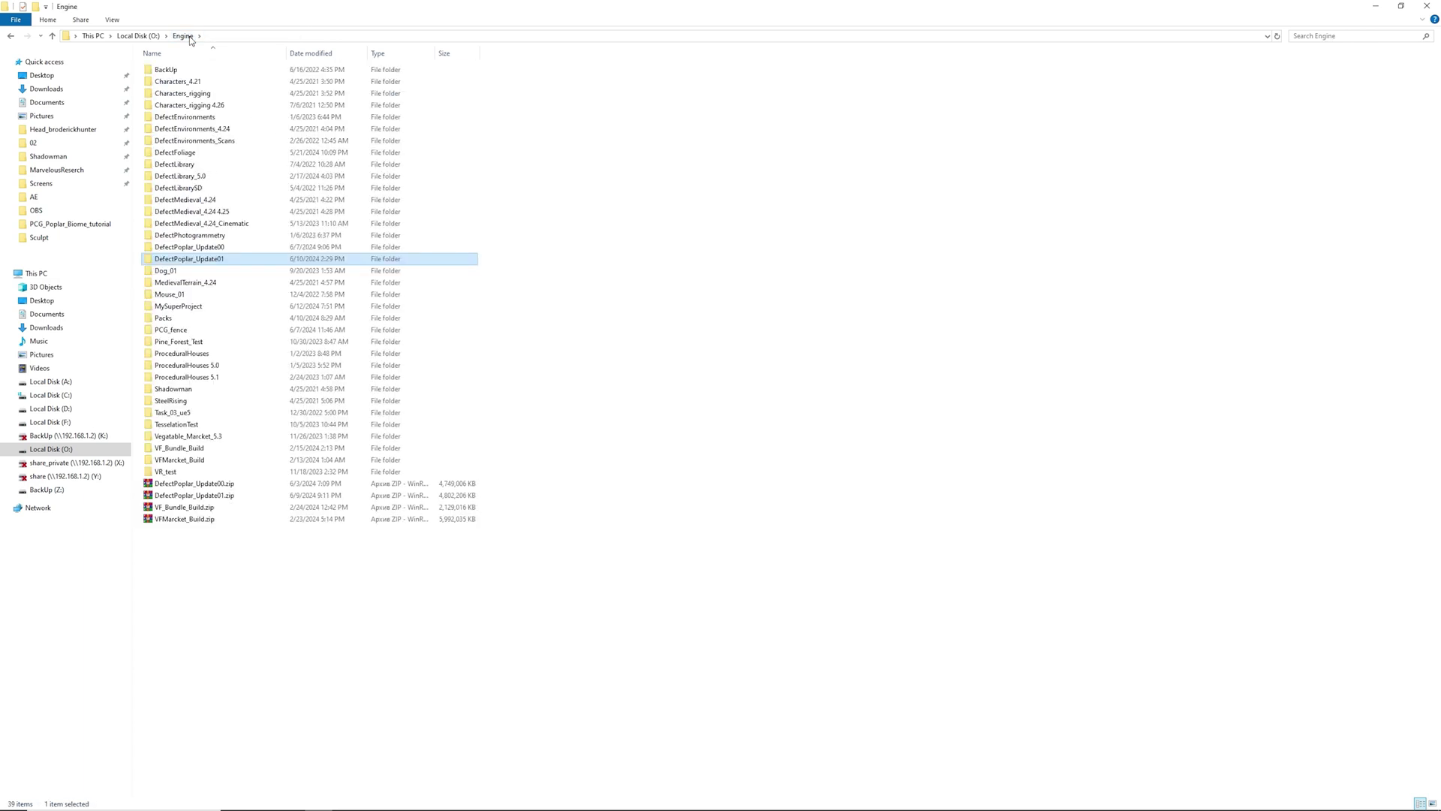
left_click(178, 307)
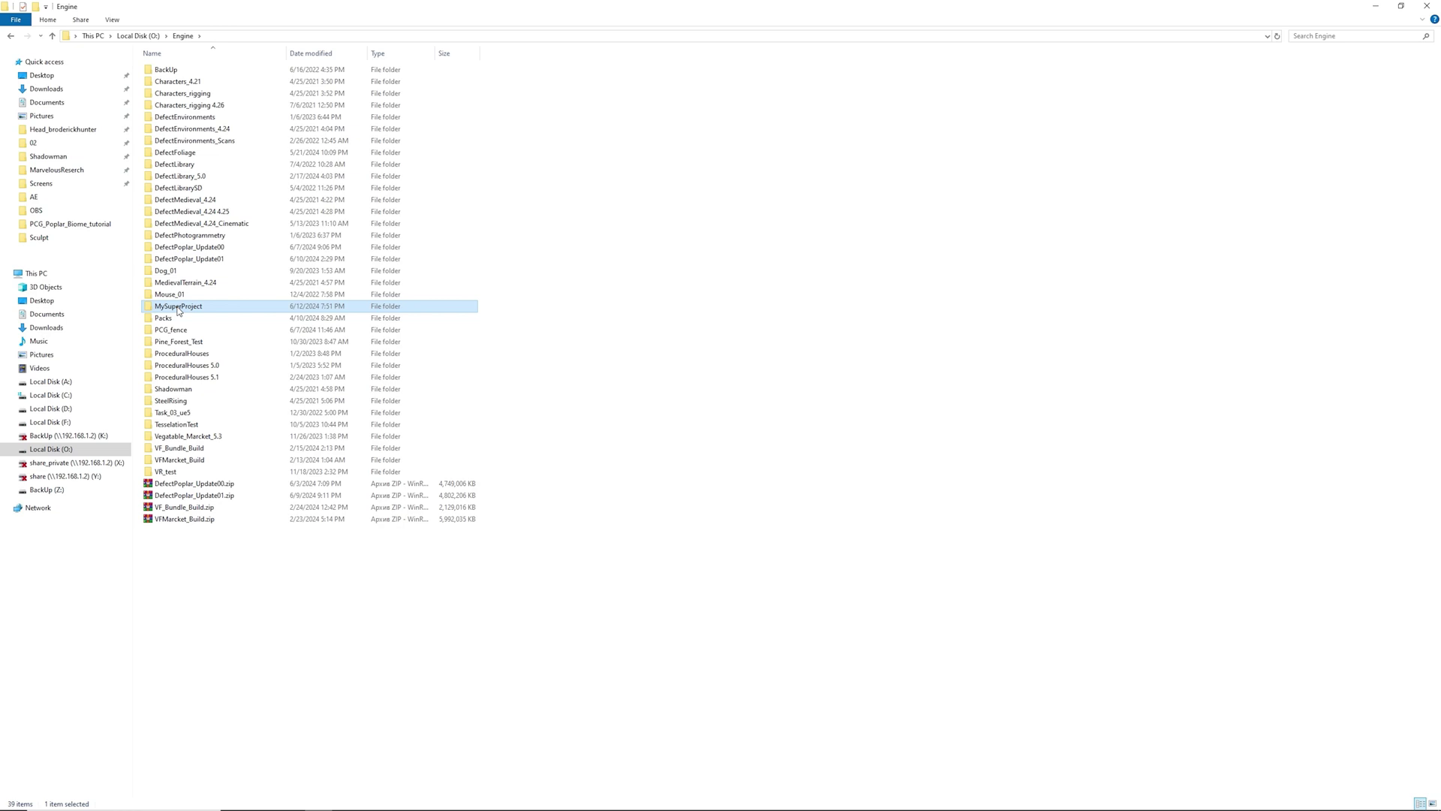
double_click(177, 307)
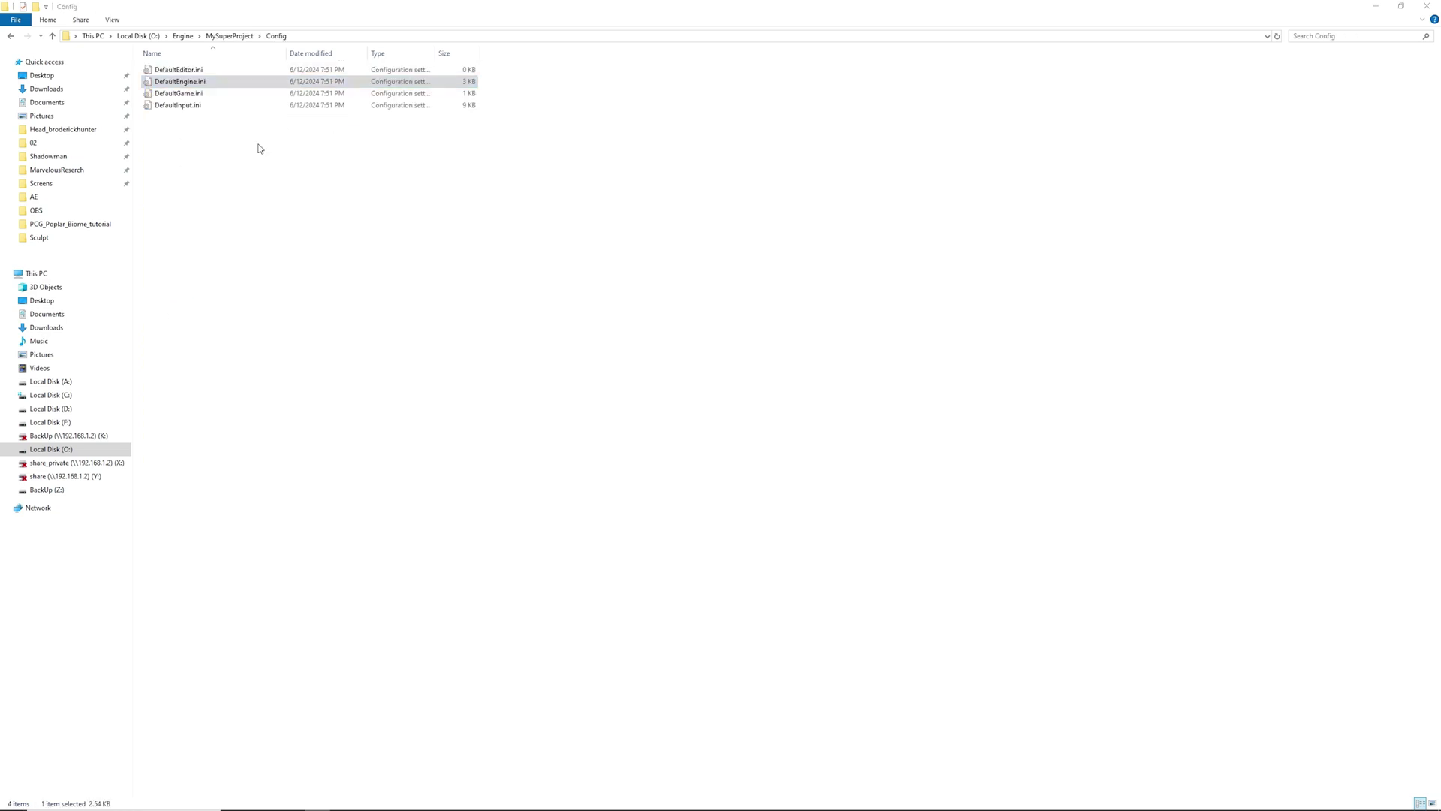
key("shift+Delete")
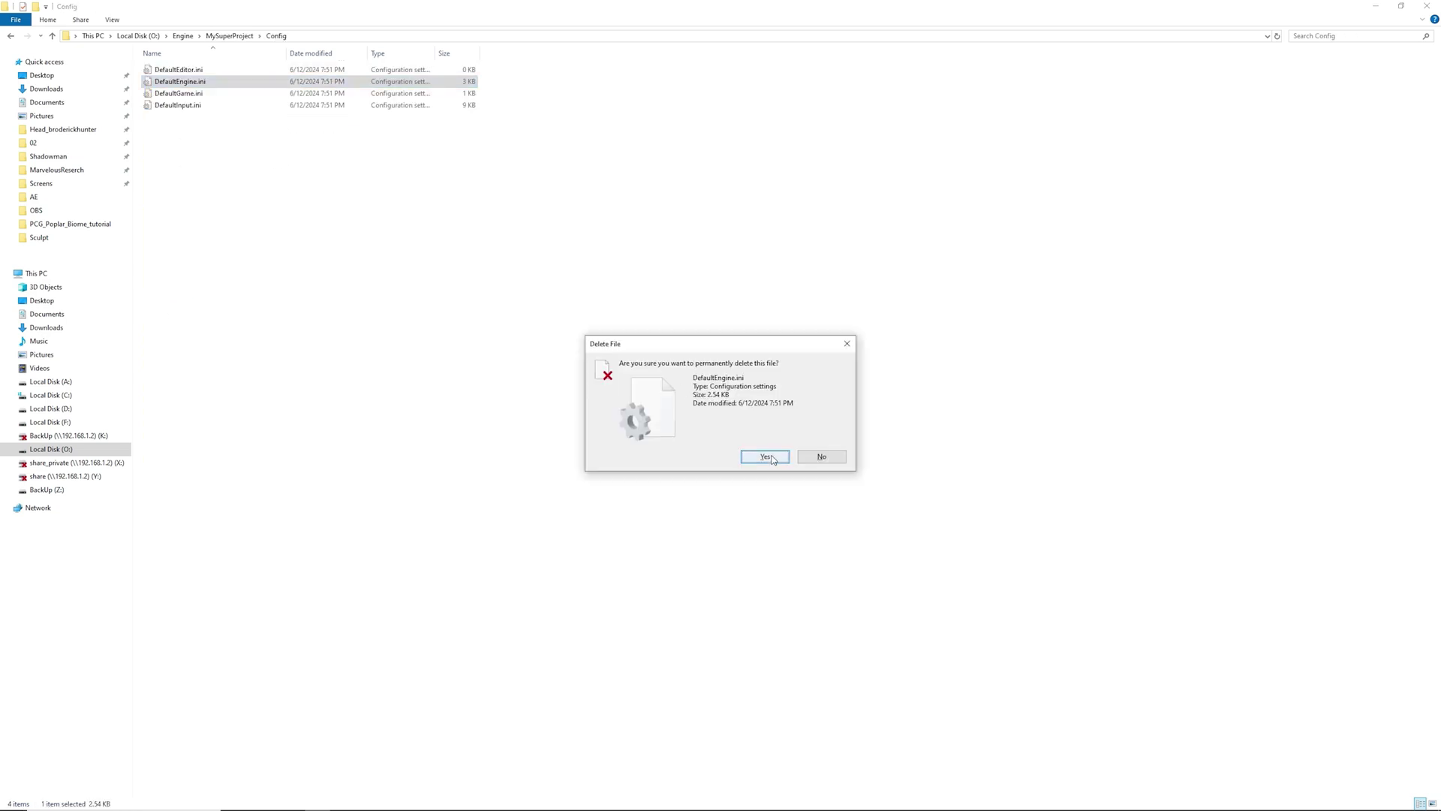
left_click(771, 458)
key("ctrl+v")
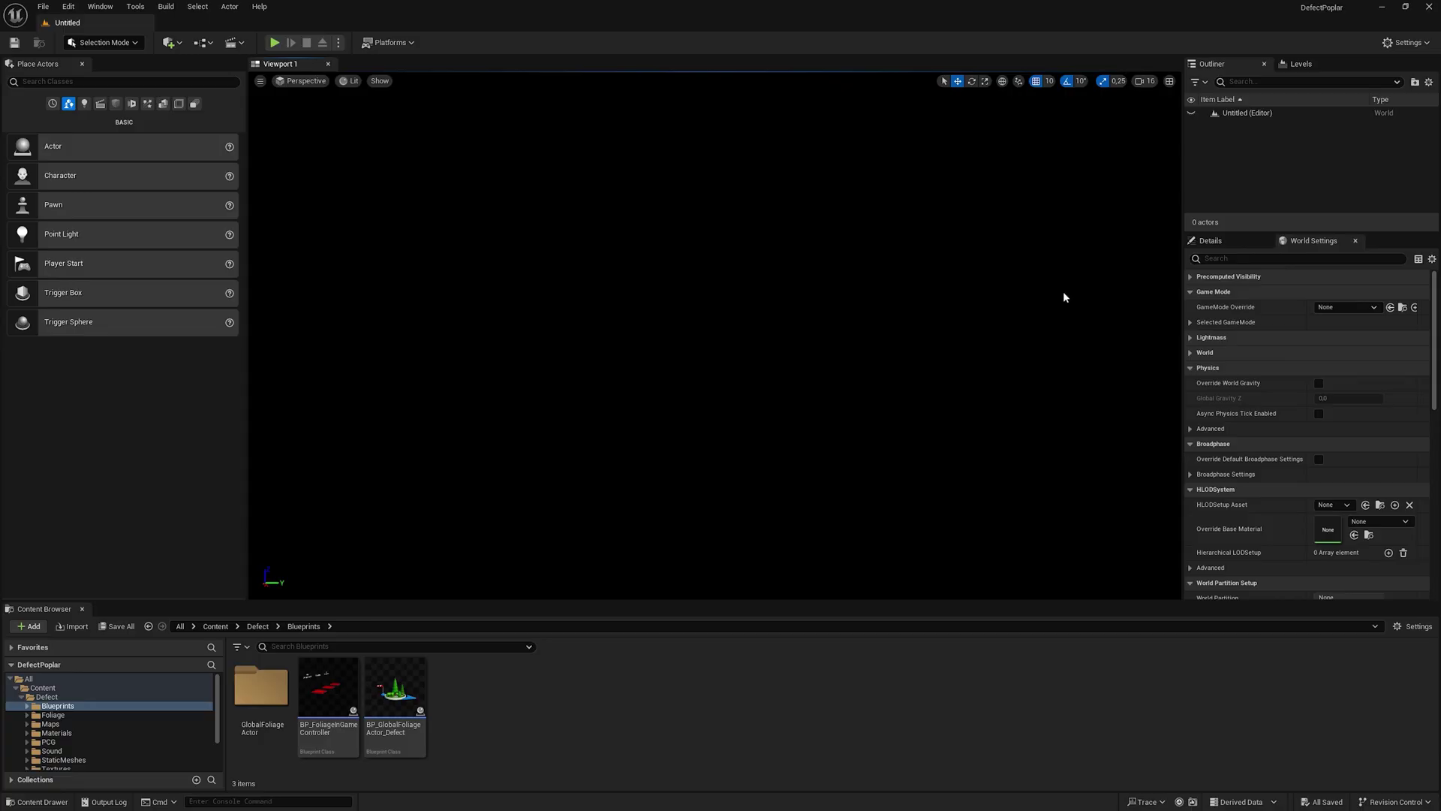
- Create a new level from the Empty Level template
left_click(43, 6)
left_click(64, 50)
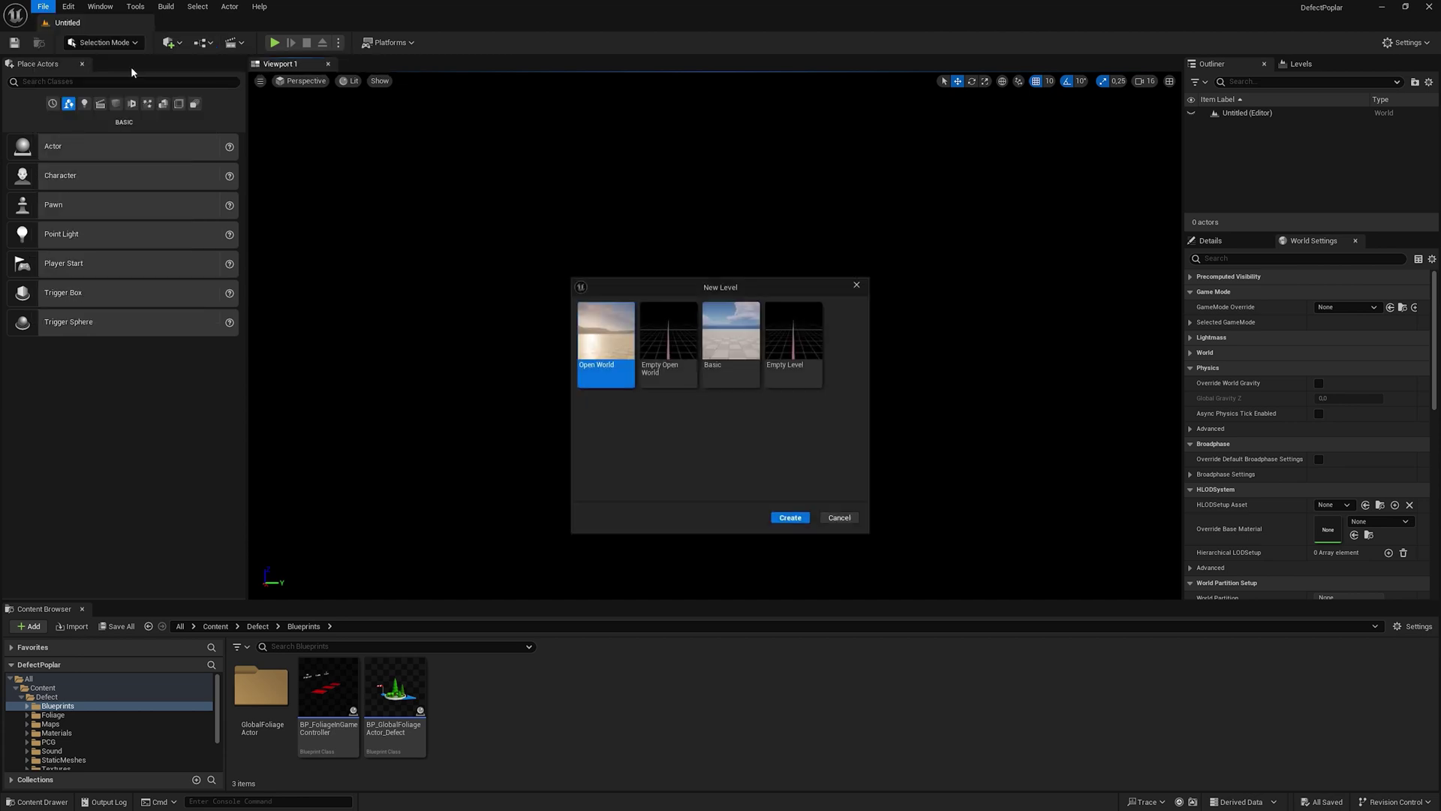
left_click(790, 342)
left_click(795, 519)
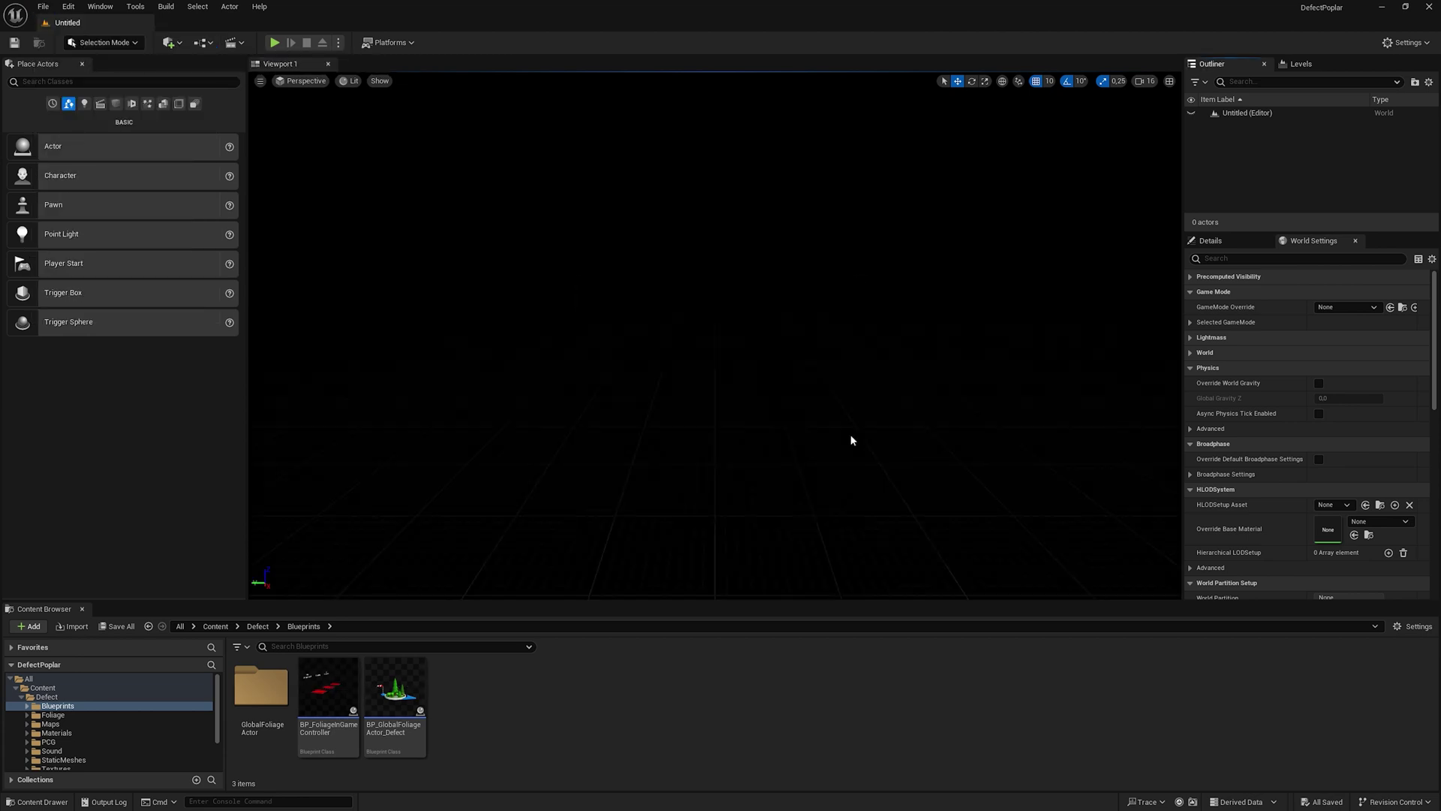
- Save the current level as DefectPoplar_Demo_04 in the Defect/Maps folder
left_click(43, 6)
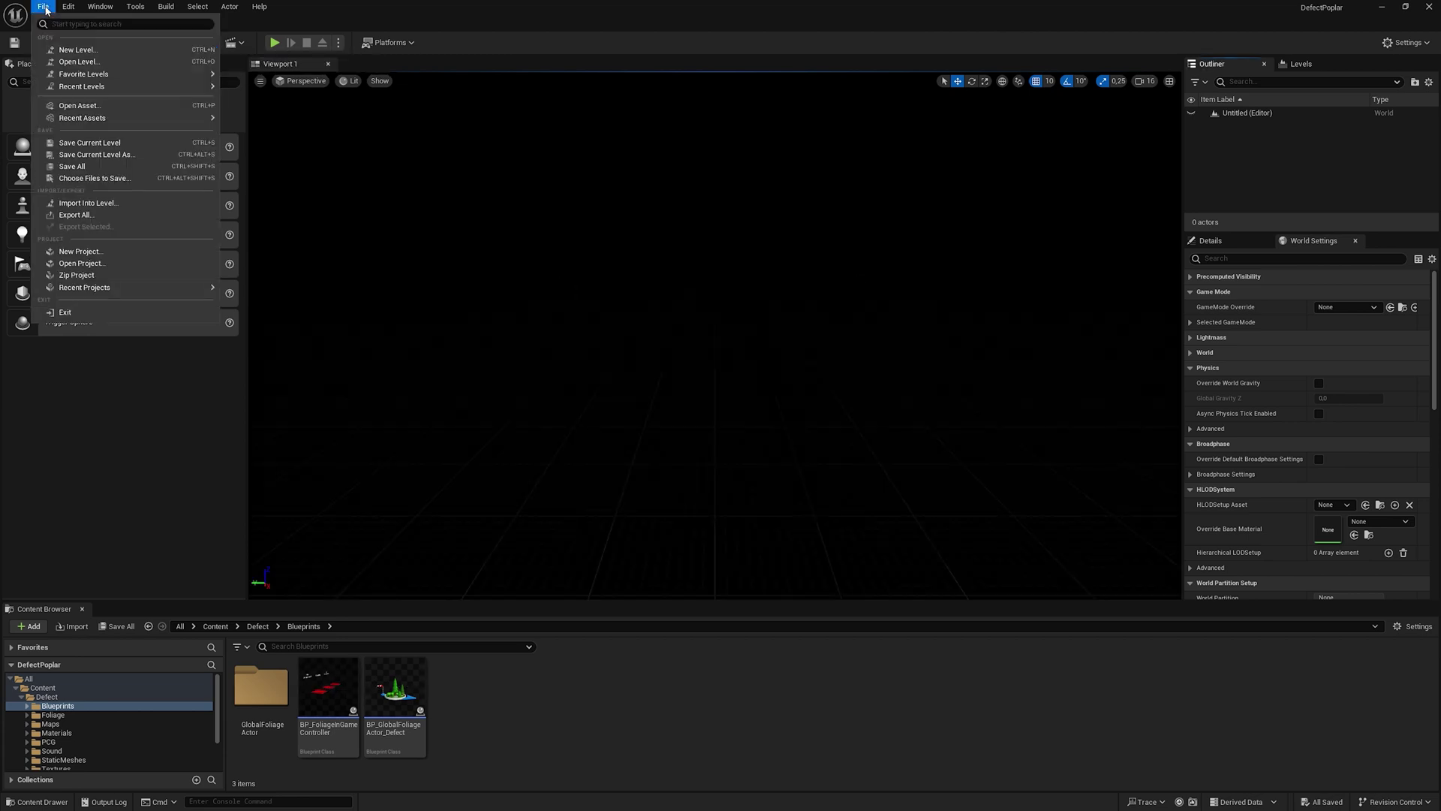
left_click(72, 154)
left_click(485, 328)
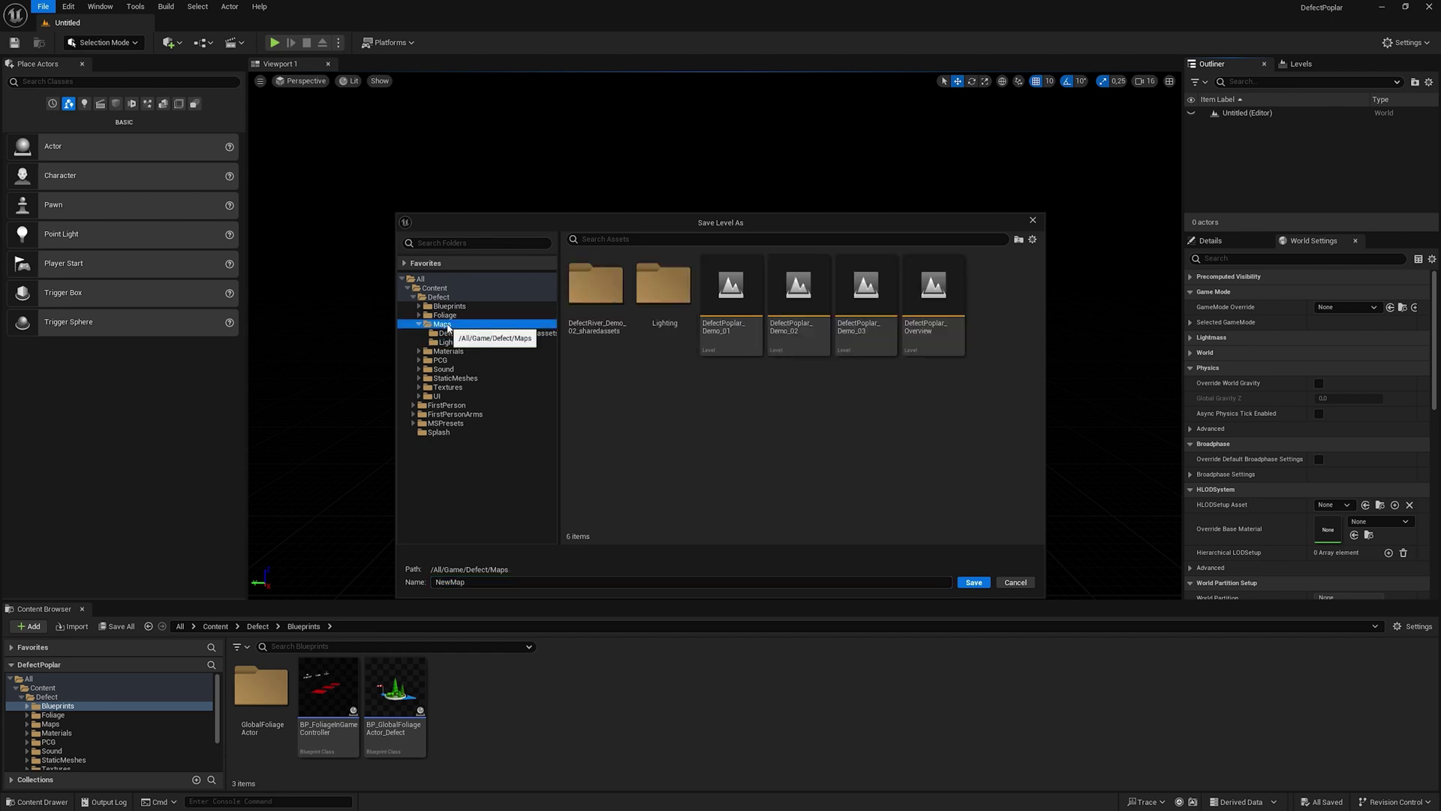
left_click(863, 315)
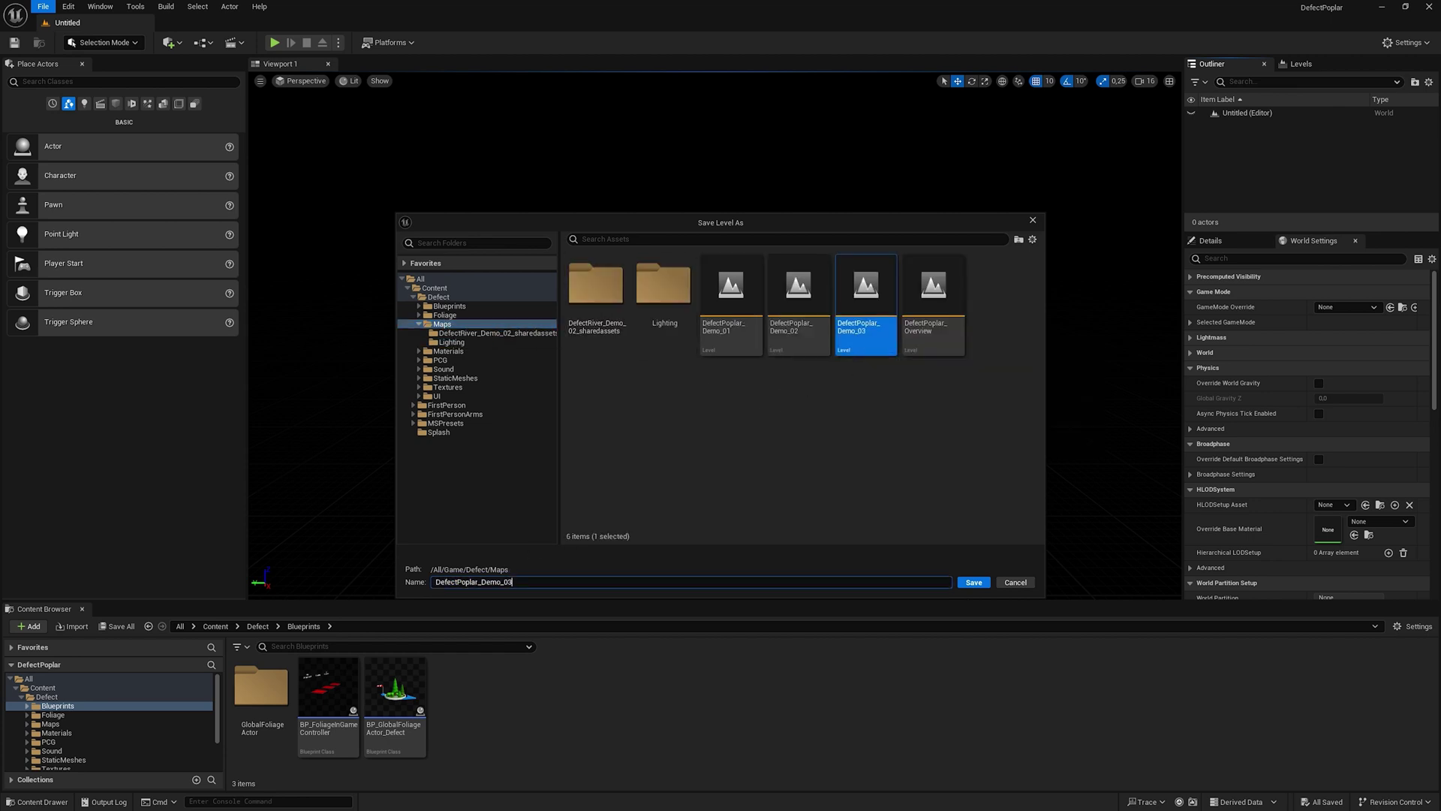
key("Return")
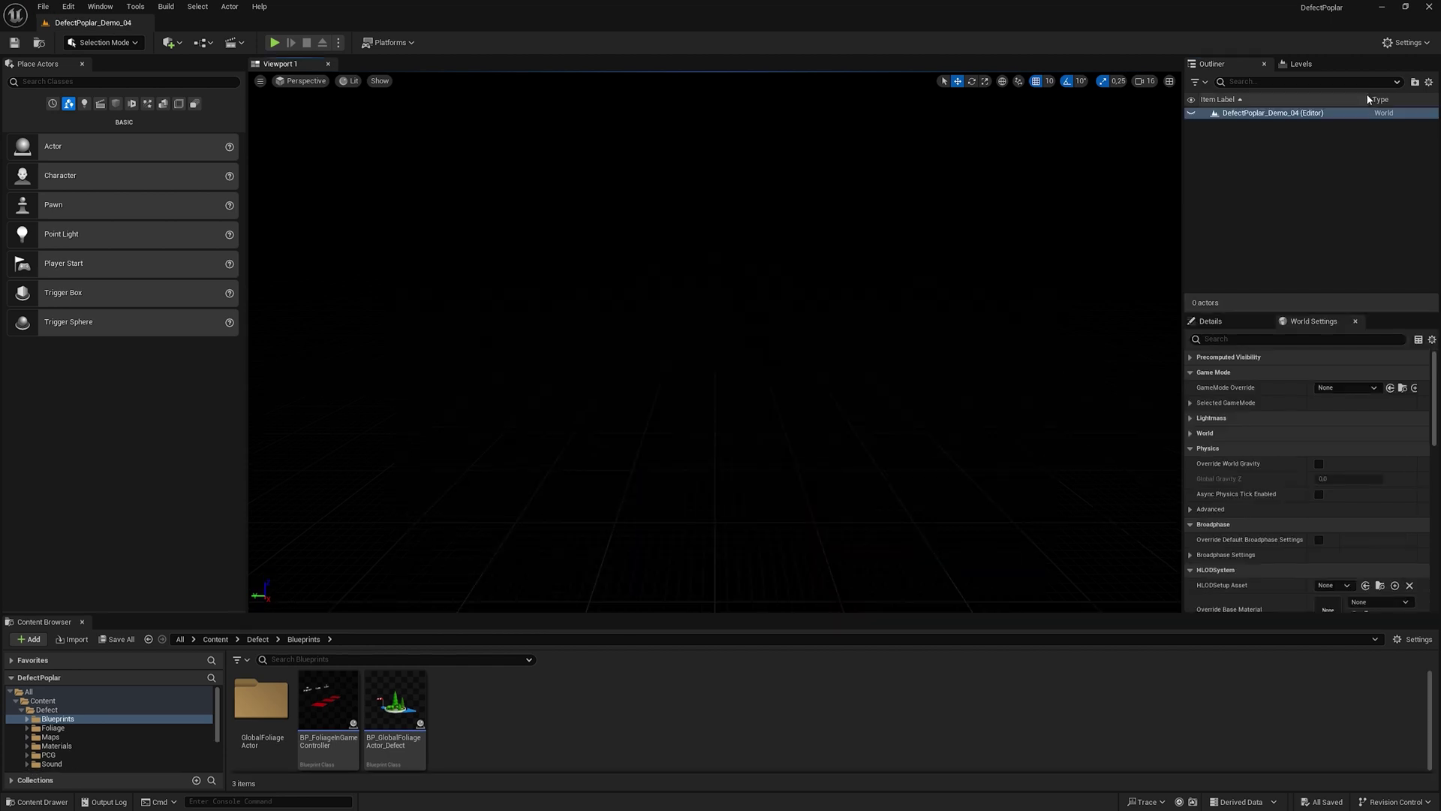
- Add the existing LightingSunsetPoplar level from the Maps/Lighting folder as a sublevel
left_click(1300, 63)
left_click(1227, 81)
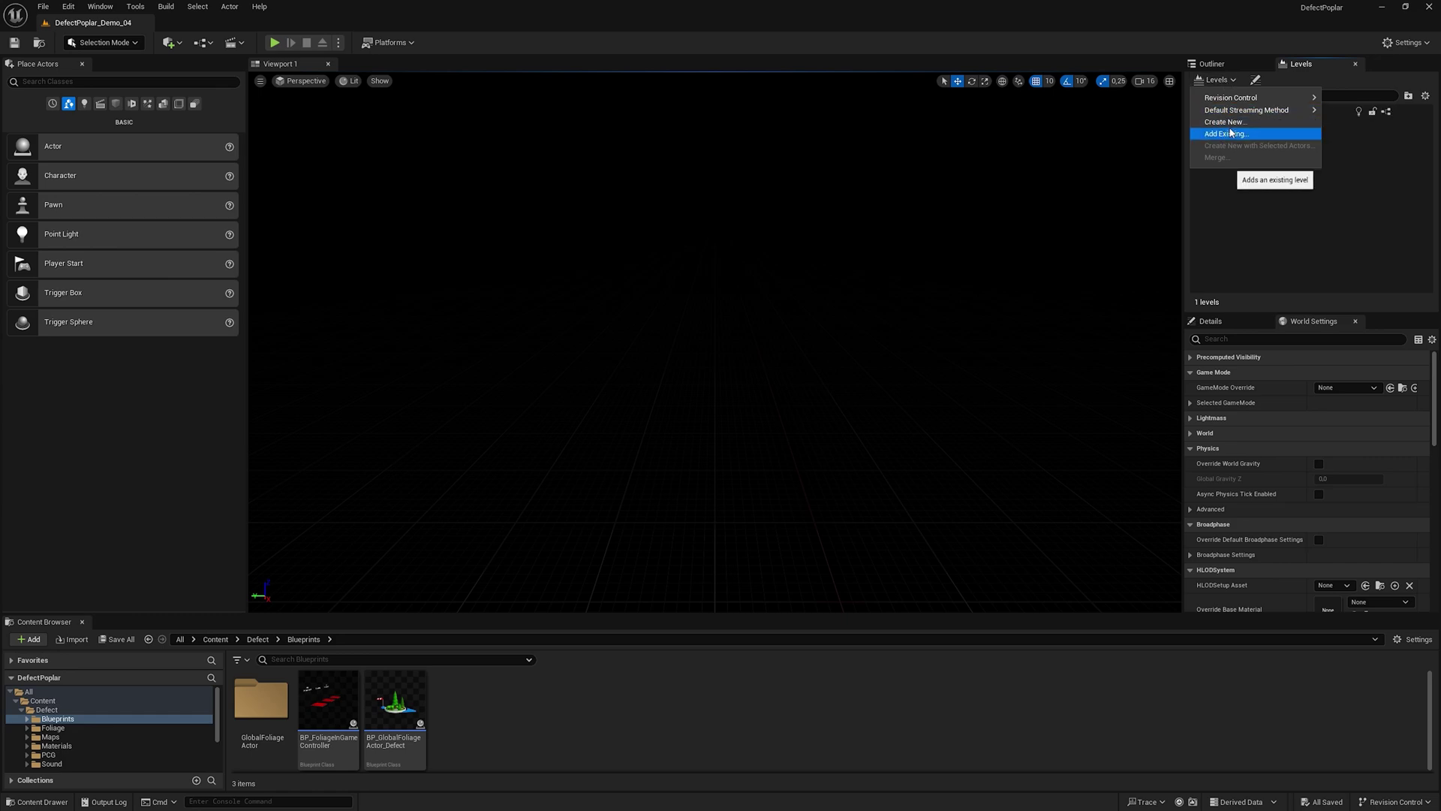
left_click(1229, 132)
double_click(682, 296)
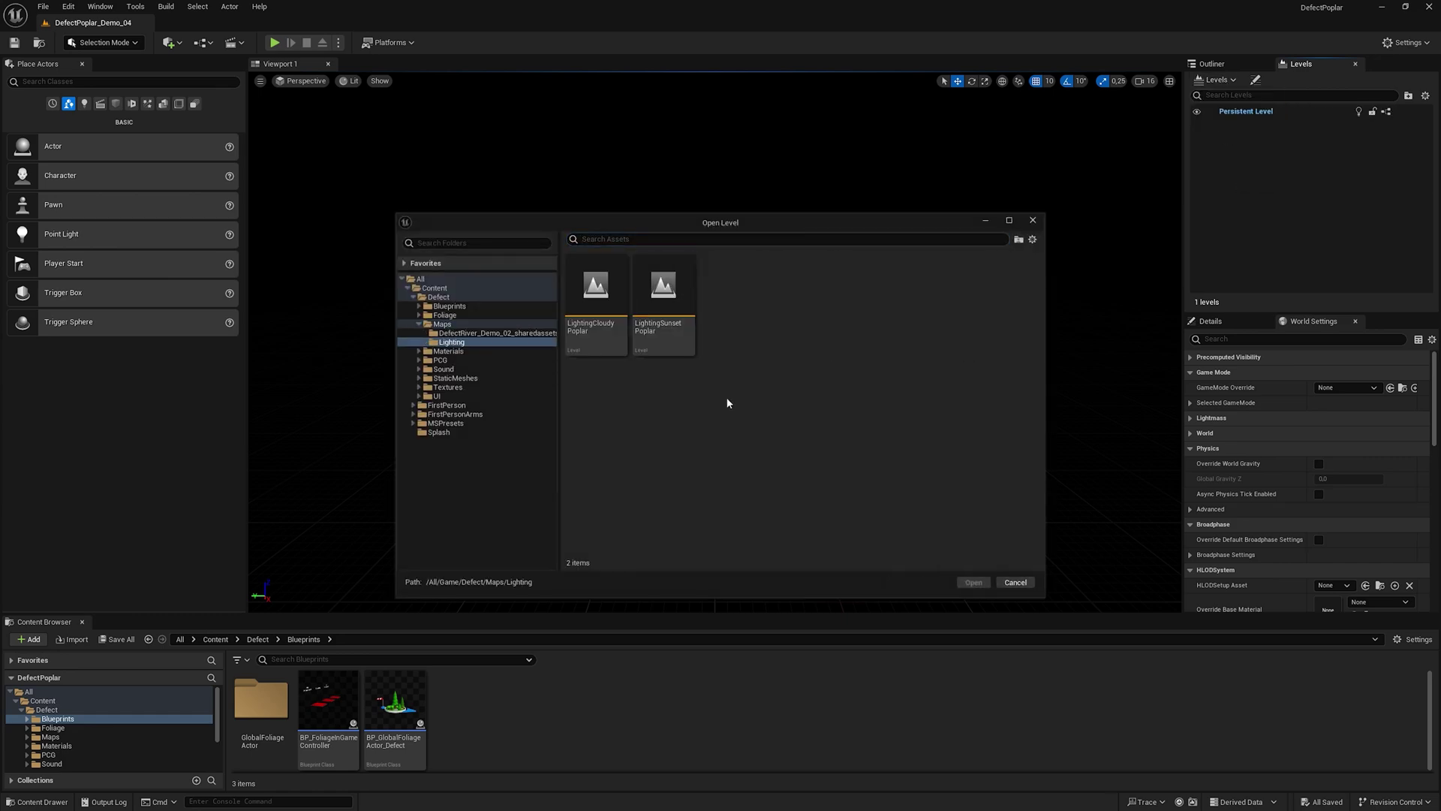
left_click(664, 316)
left_click(973, 583)
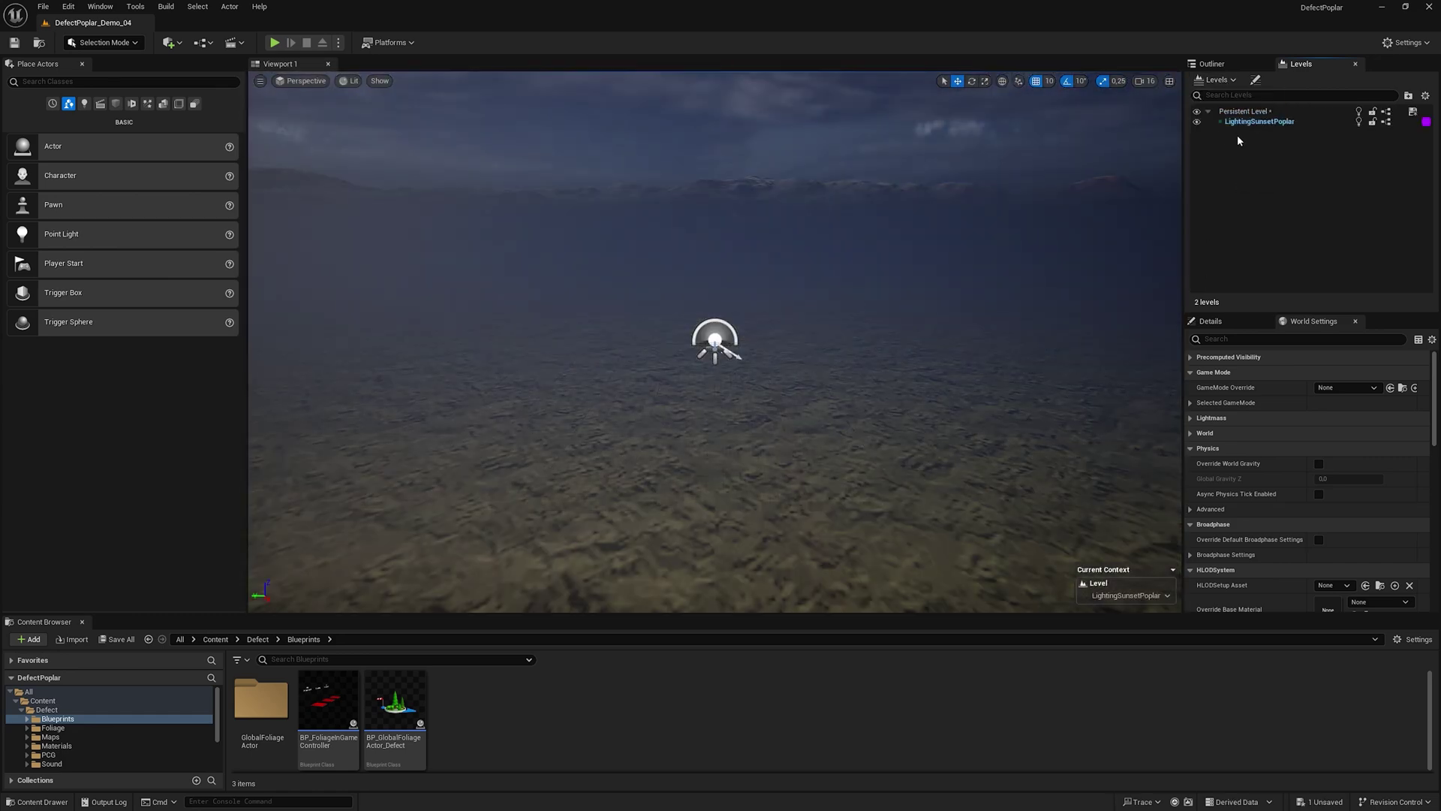
- Enable Initially Loaded and Initially Visible in the level details of the LightingSunsetPoplar sublevel
left_click(1234, 81)
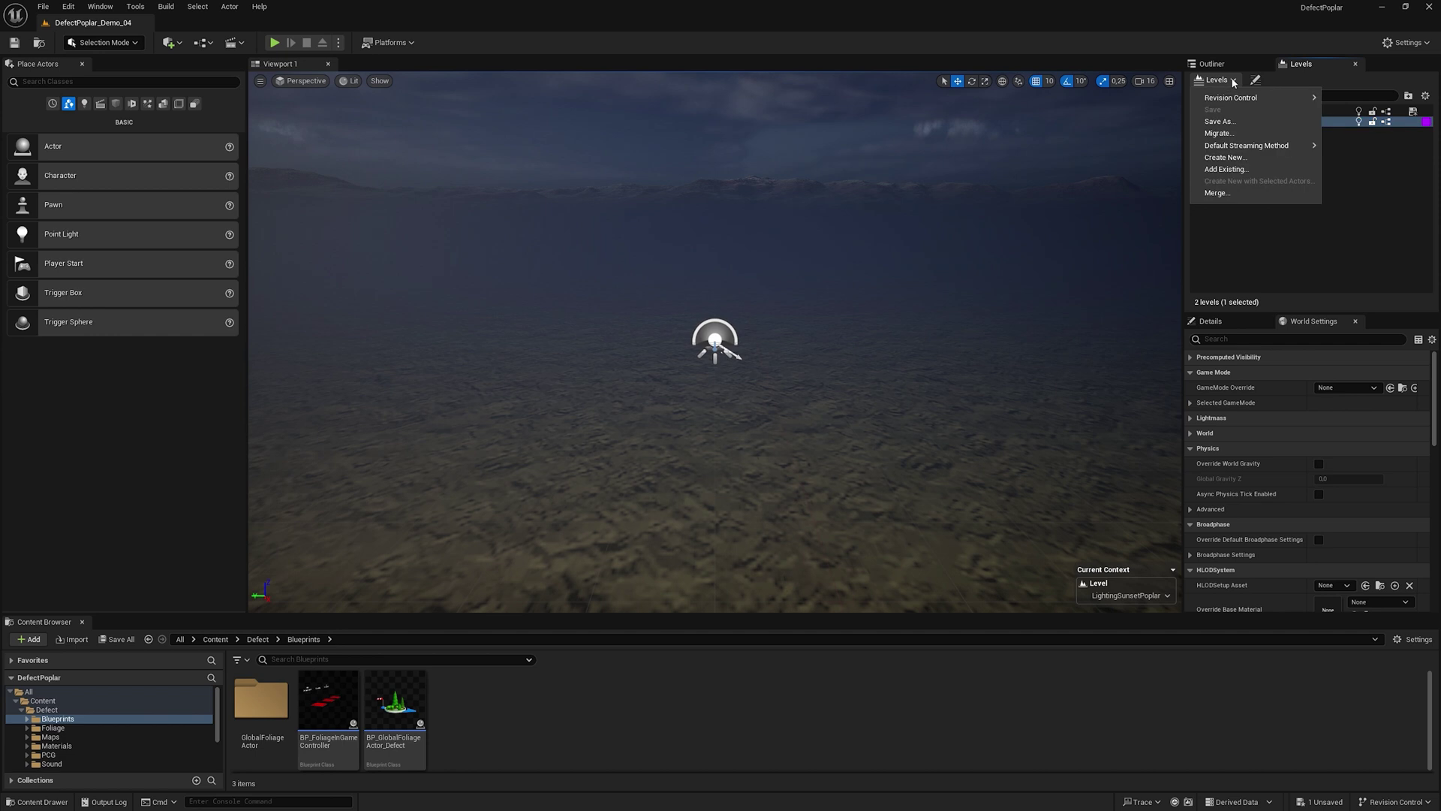
left_click(1256, 81)
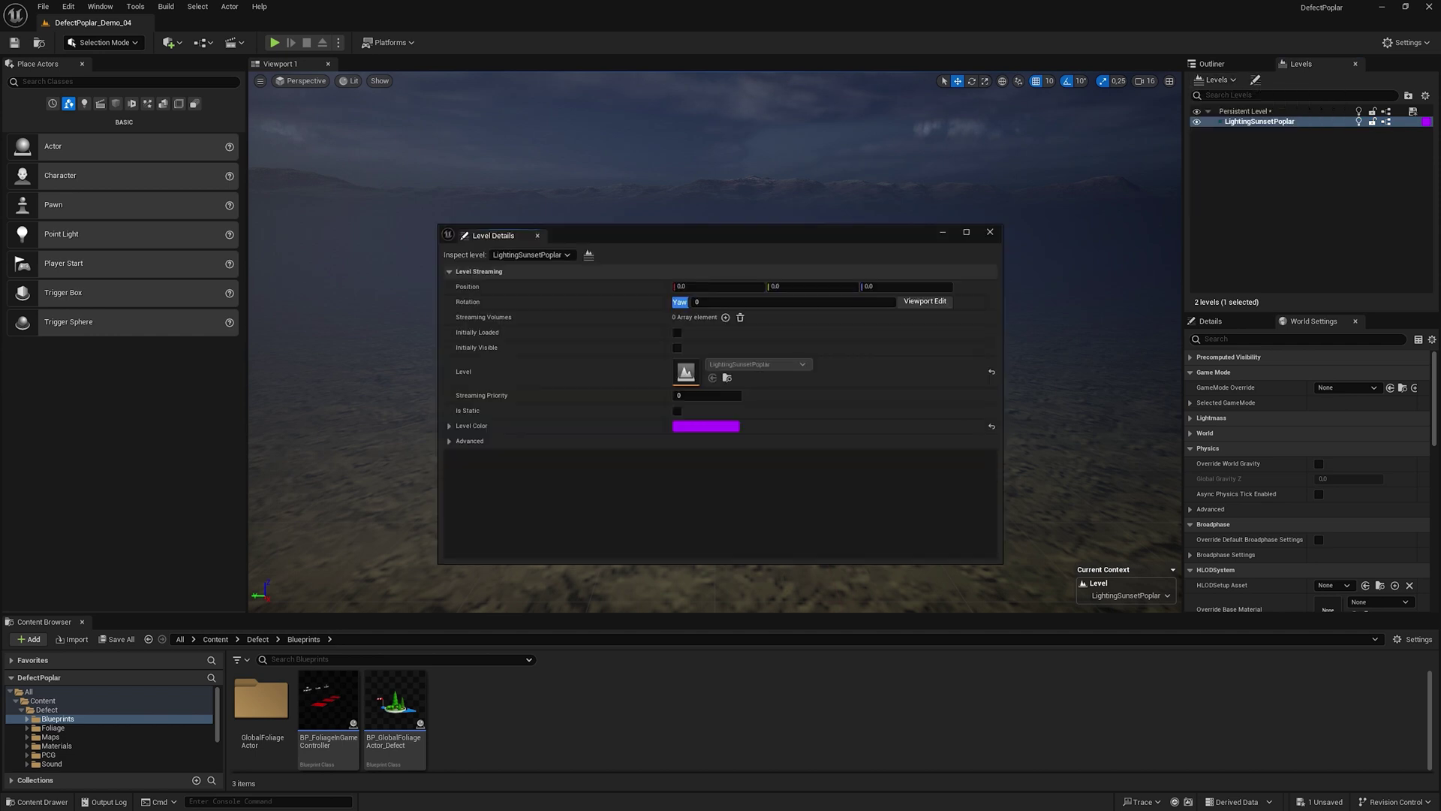
left_click(677, 333)
left_click(677, 347)
left_click(990, 233)
- Create a new landscape in Landscape mode with the default 8 by 8 components and 505 by 505 resolution
left_click(107, 43)
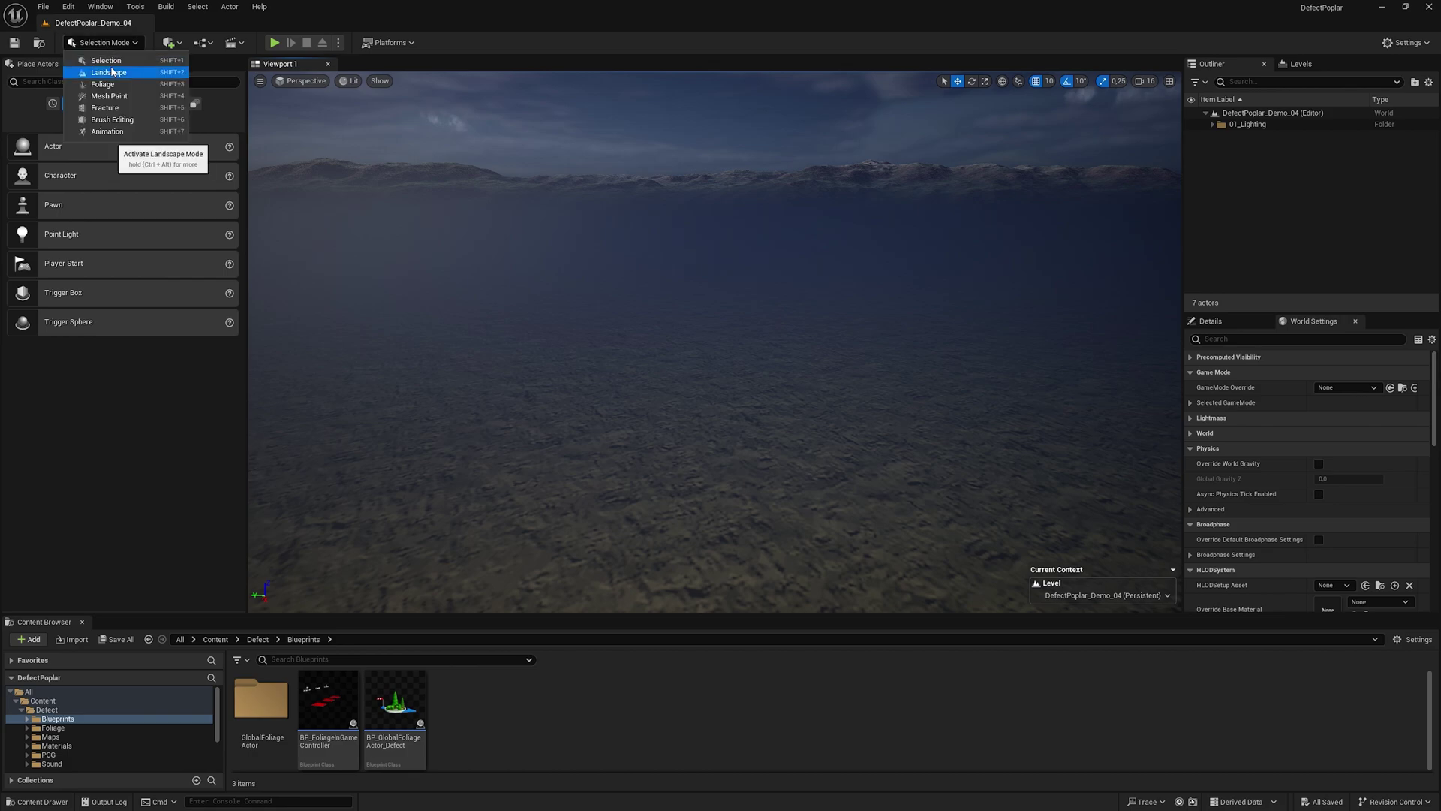
left_click(115, 73)
right_click_drag(275, 122, 274, 282)
key("s")
left_click(201, 374)
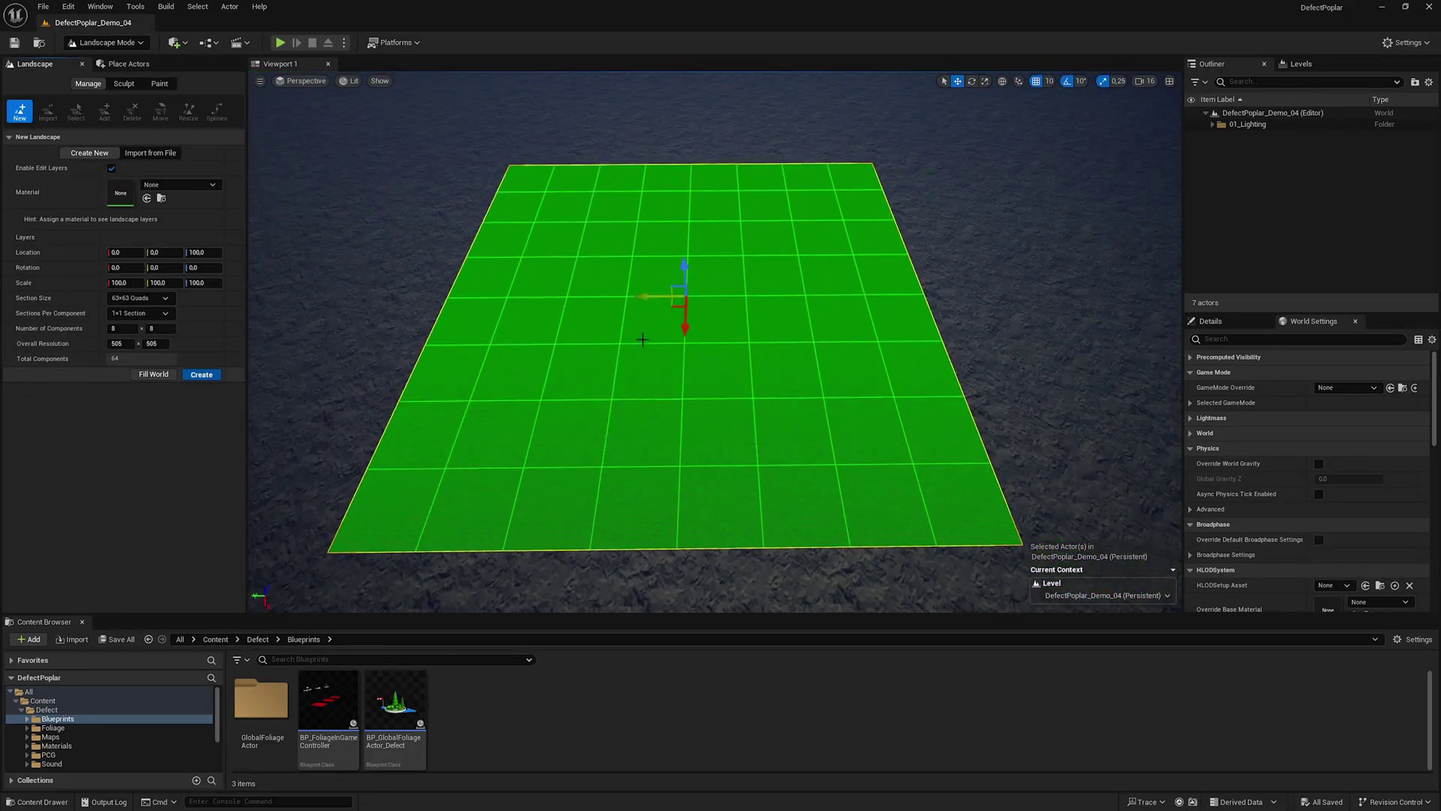
- Find the terrain materials in the Defect folder and assign MI_TerrainPoplarDemo as the landscape's Landscape Material
left_click(1248, 136)
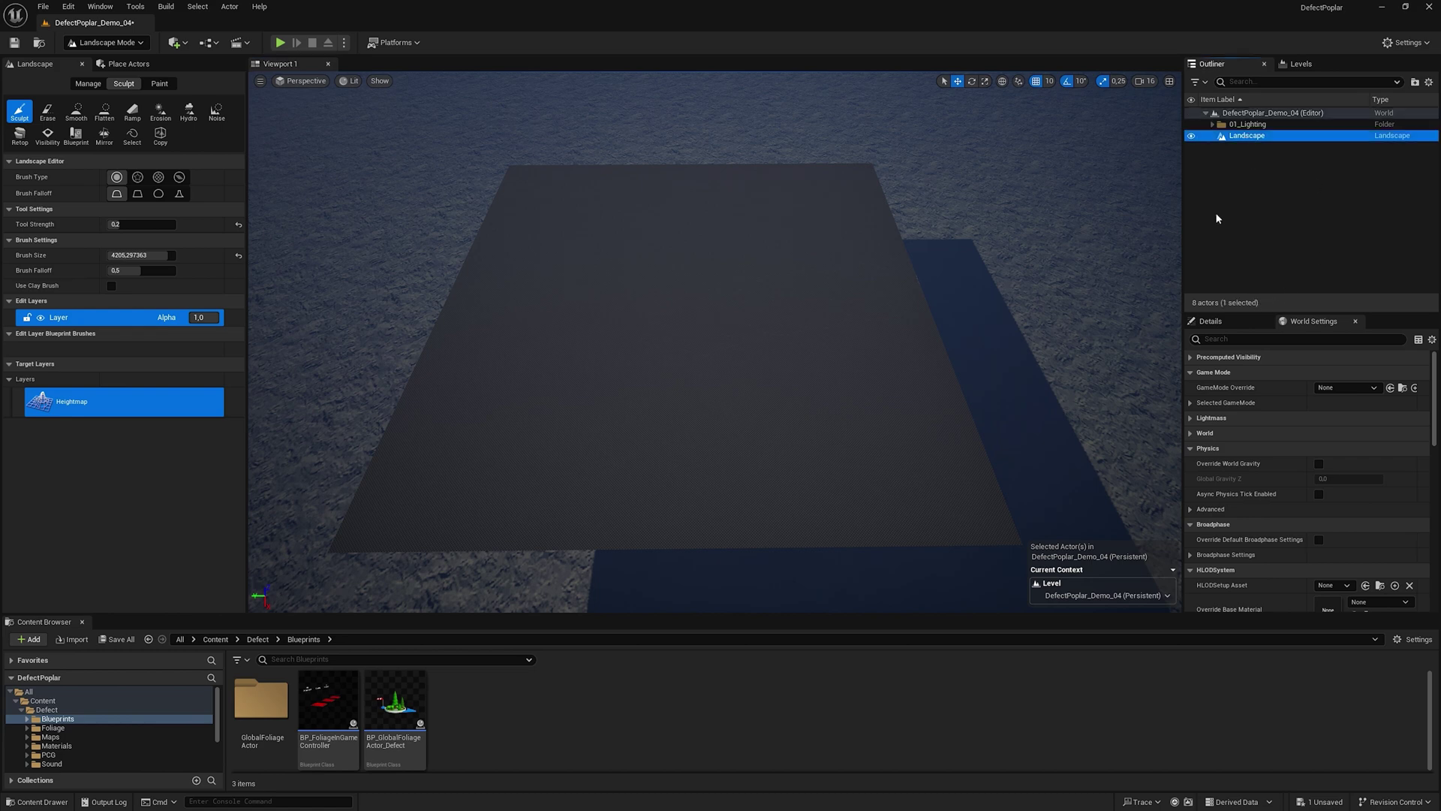
left_click_drag(1181, 204, 1141, 203)
left_click(1169, 320)
scroll(1295, 480, "down", 3)
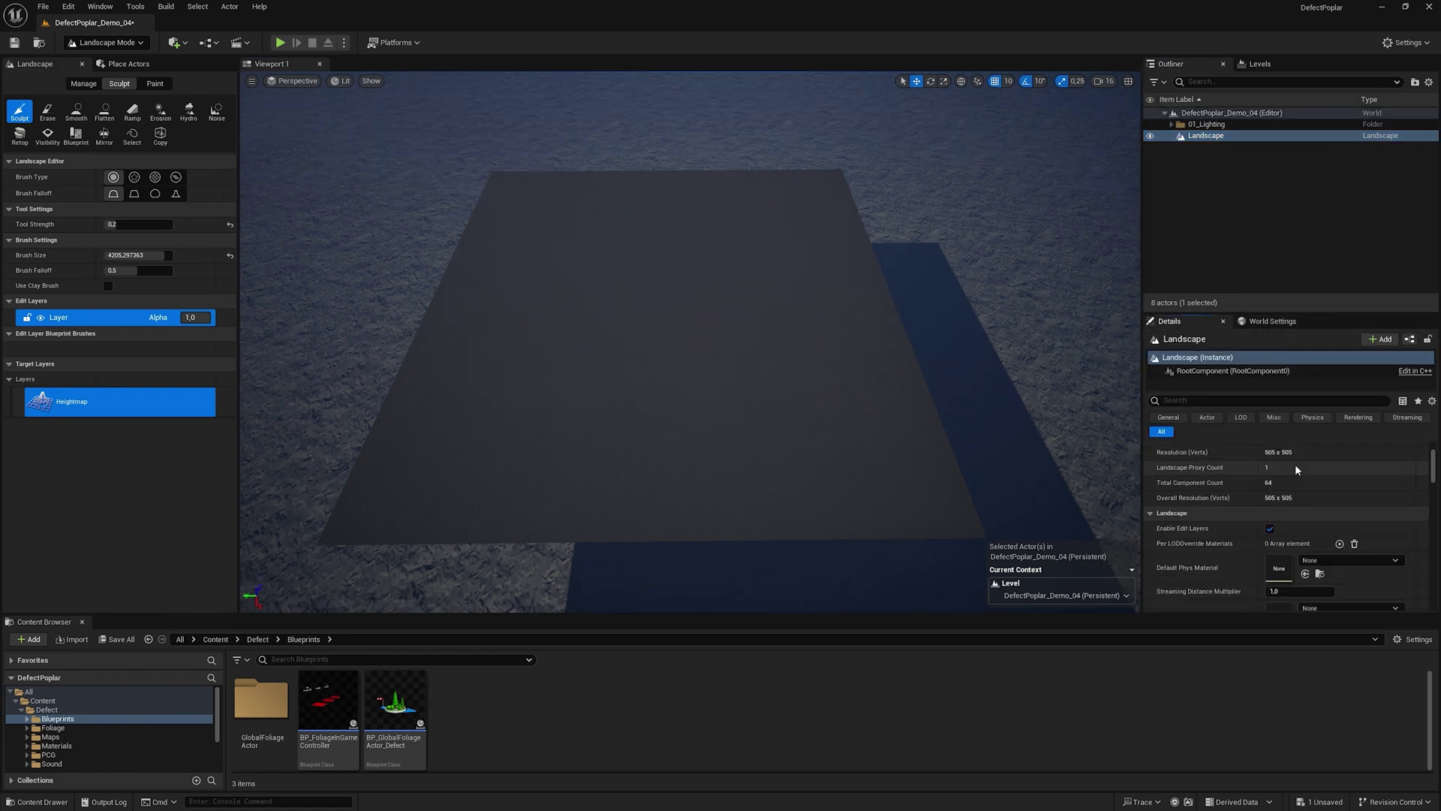
left_click(47, 709)
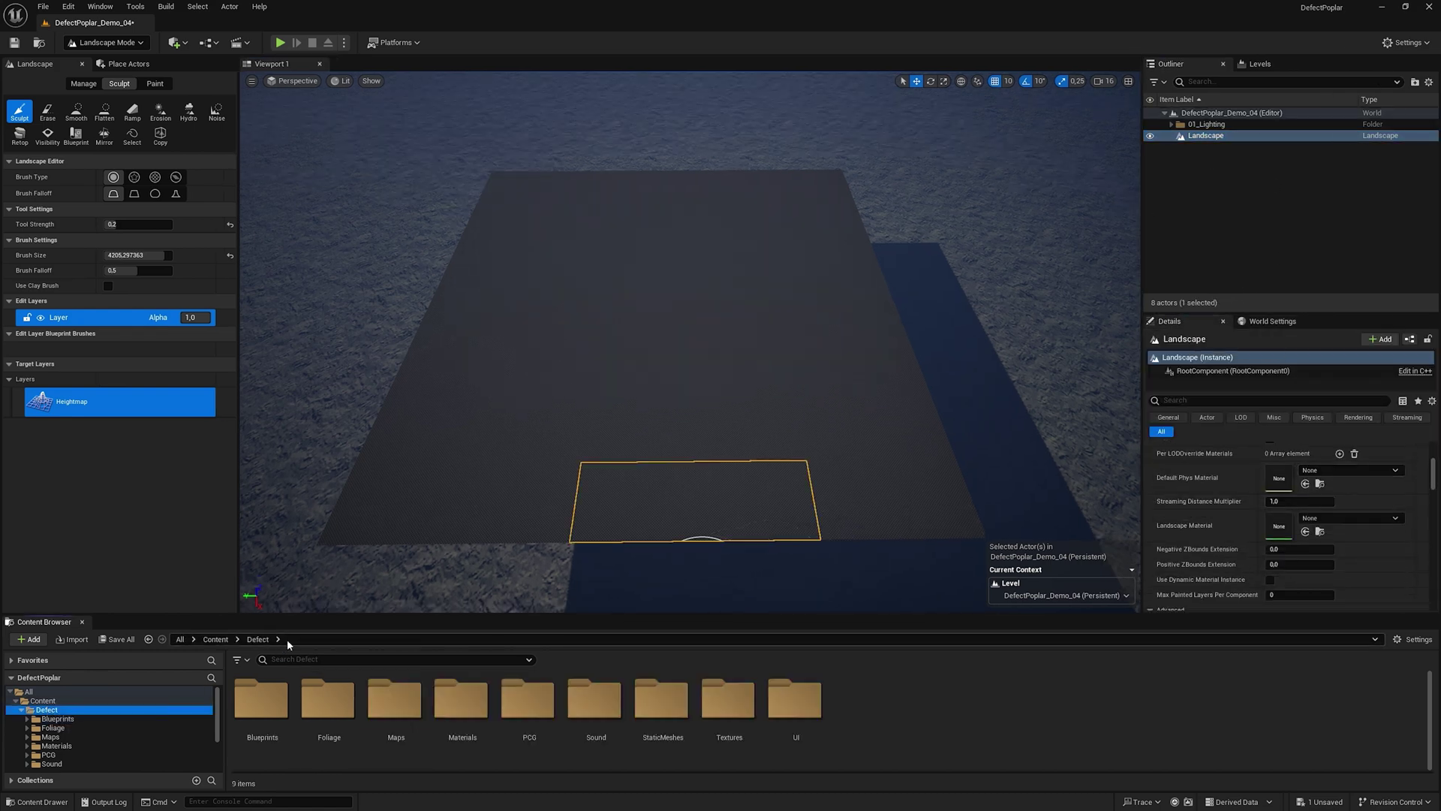
type("terr")
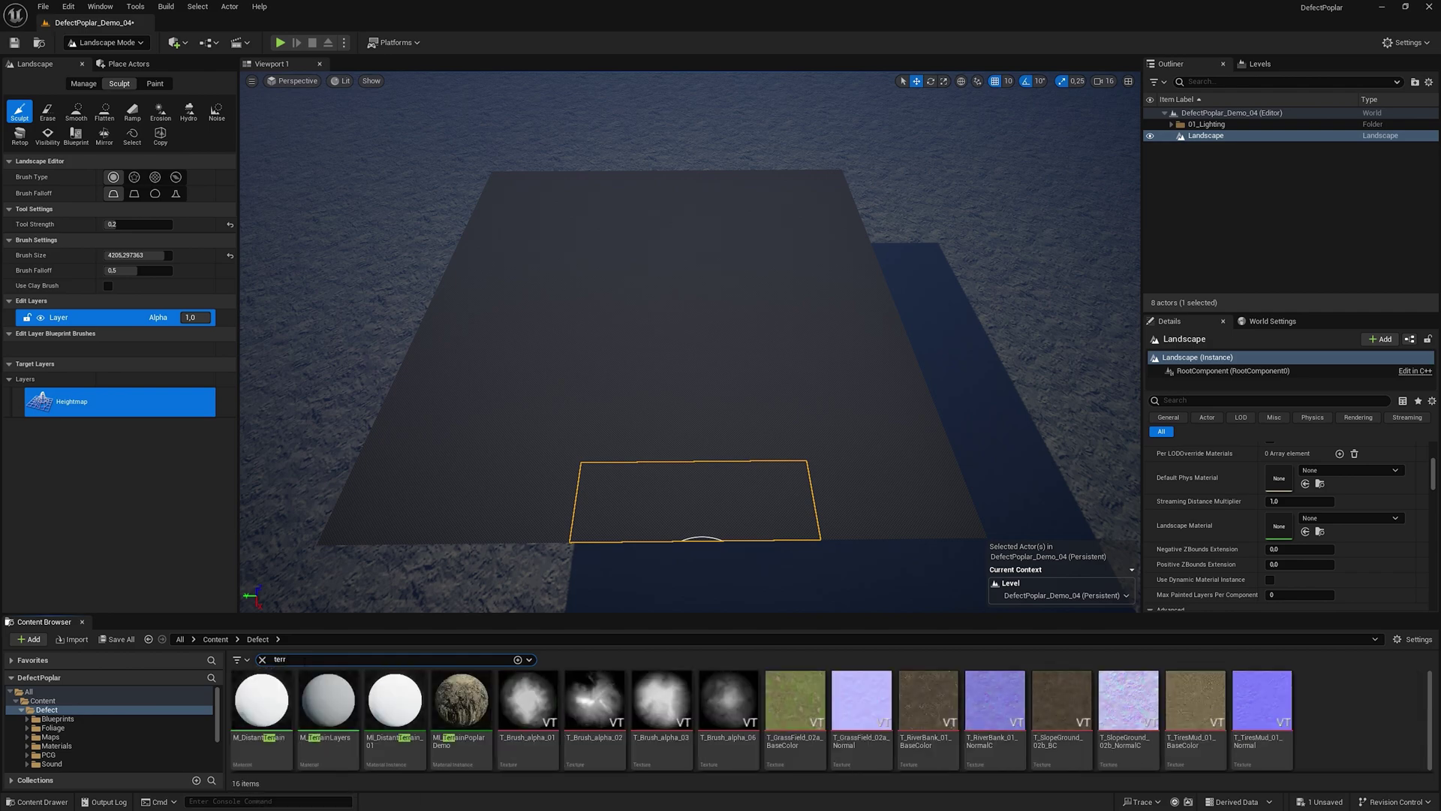
left_click_drag(461, 702, 1269, 529)
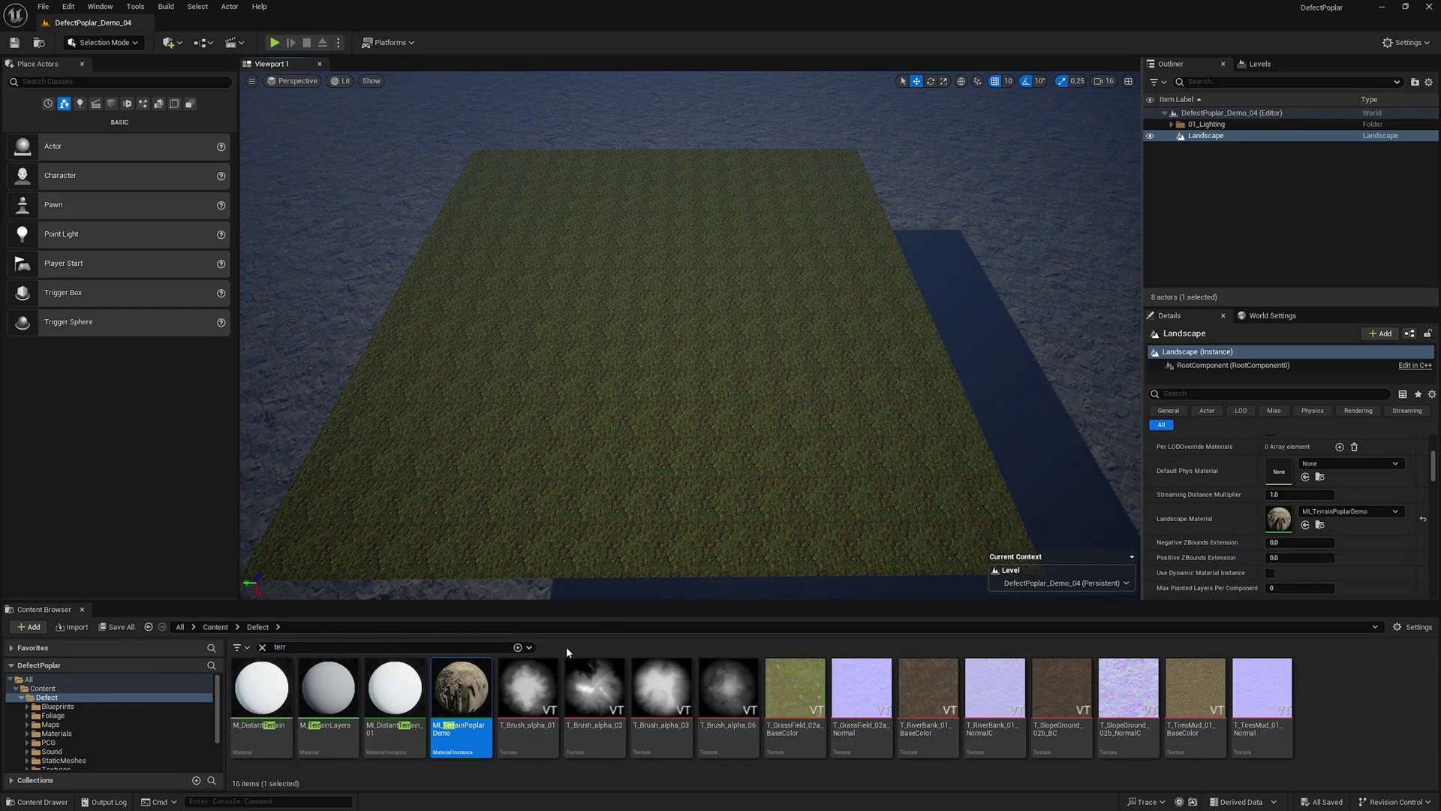
- Switch the landscape Sculpt tool to the alpha brush type and use T_Brush_alpha_03 as its texture
left_click_drag(548, 676, 566, 653)
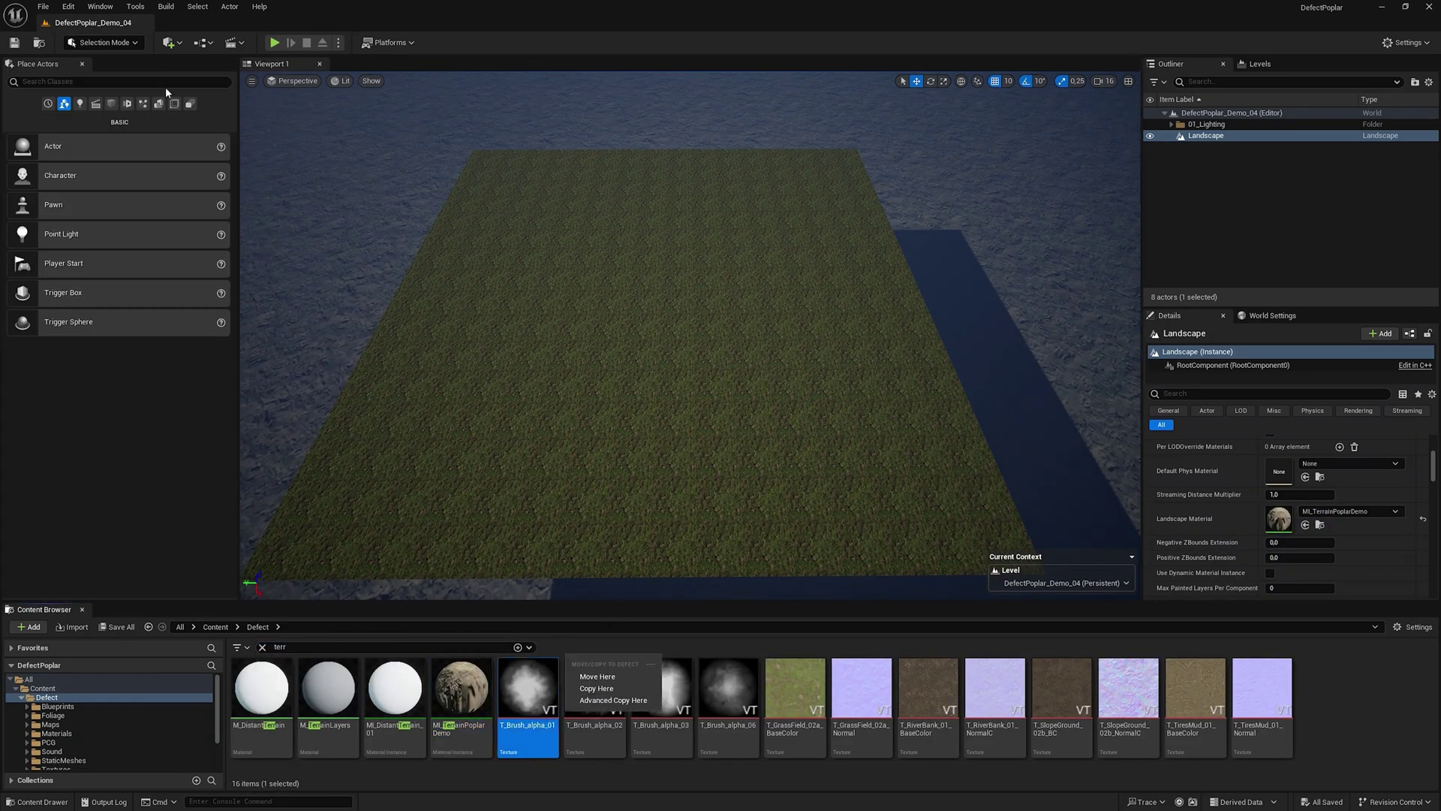
left_click(106, 42)
left_click(105, 73)
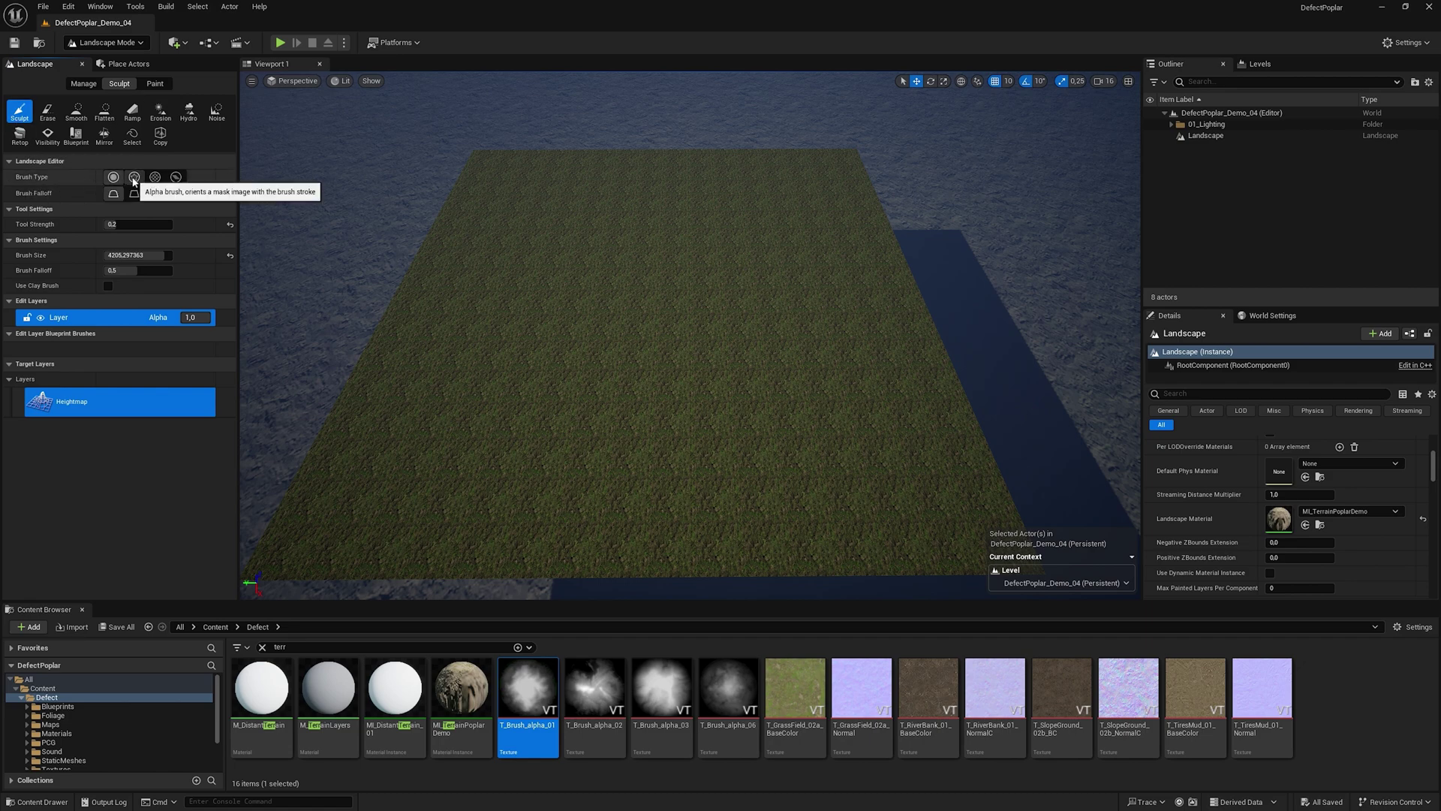
left_click(134, 177)
mouse_move(660, 689)
left_mouse_down()
mouse_move(463, 587)
mouse_move(123, 251)
left_mouse_up()
- Set the alpha sculpting brush's size to 32000 for shaping the landscape
key("w")
right_click_drag(481, 315, 563, 315)
left_click(230, 296)
left_click(154, 295)
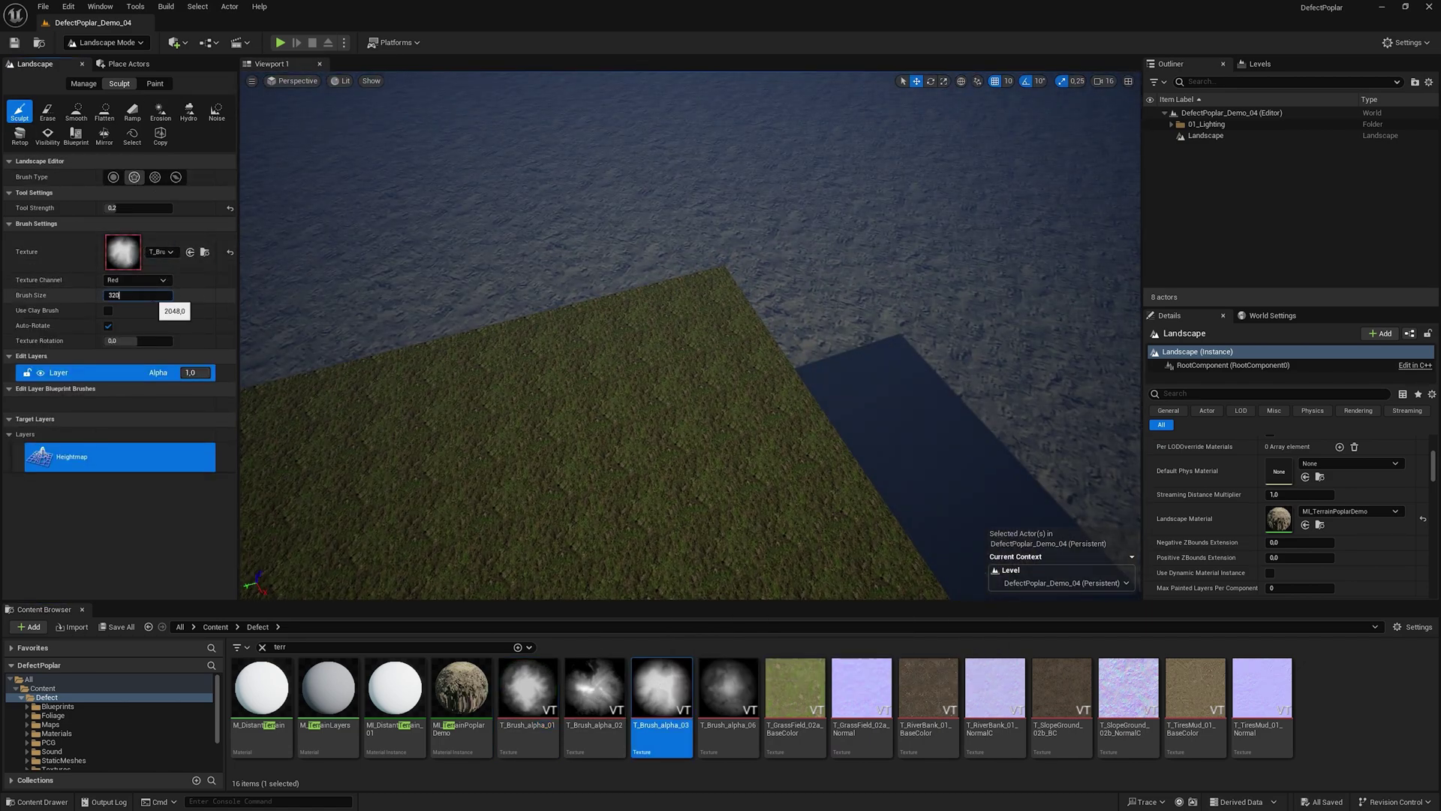
key("Return")
type("3200")
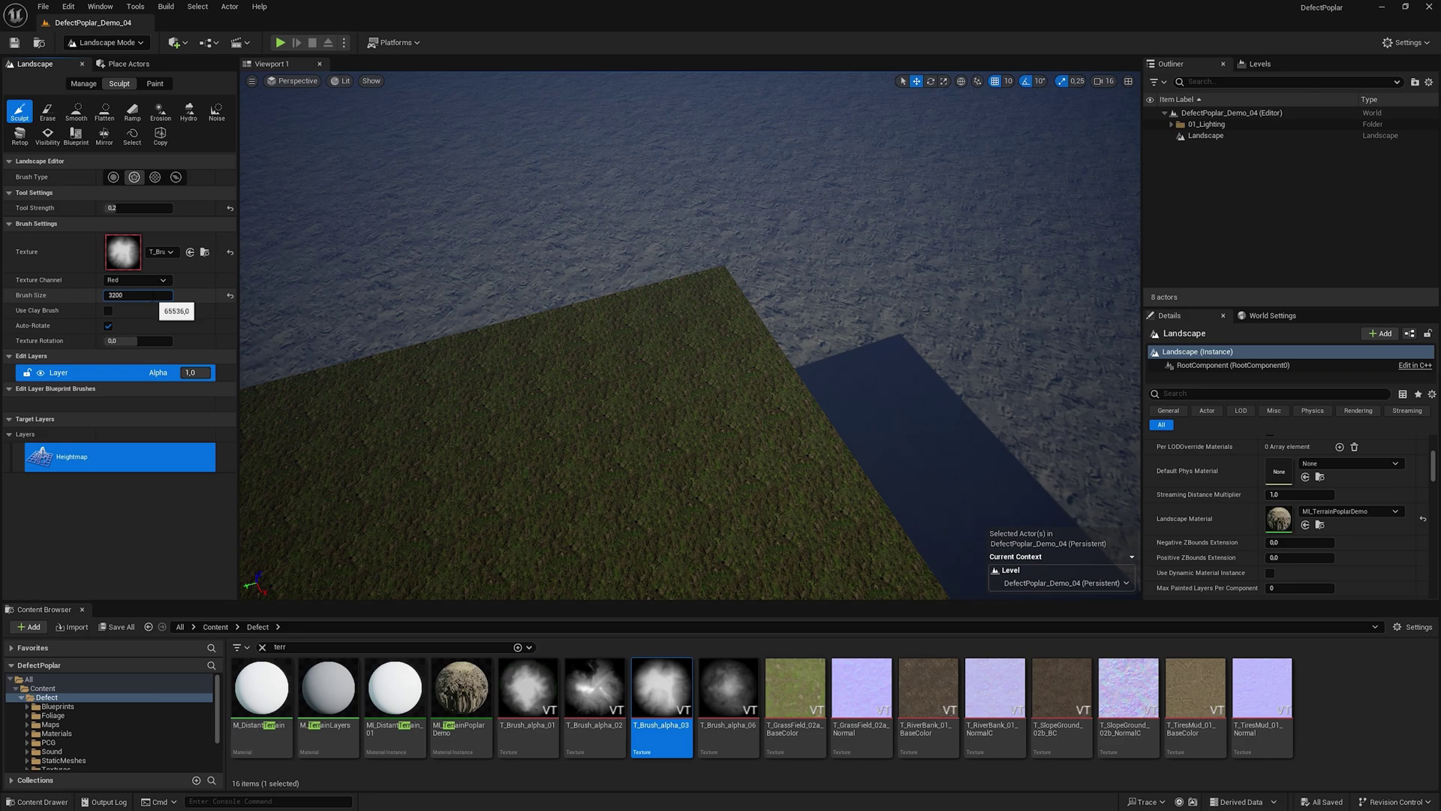
type("0")
key("Return")
mouse_move(636, 272)
right_mouse_down()
mouse_move(601, 225)
mouse_move(653, 293)
mouse_move(636, 272)
right_mouse_up()
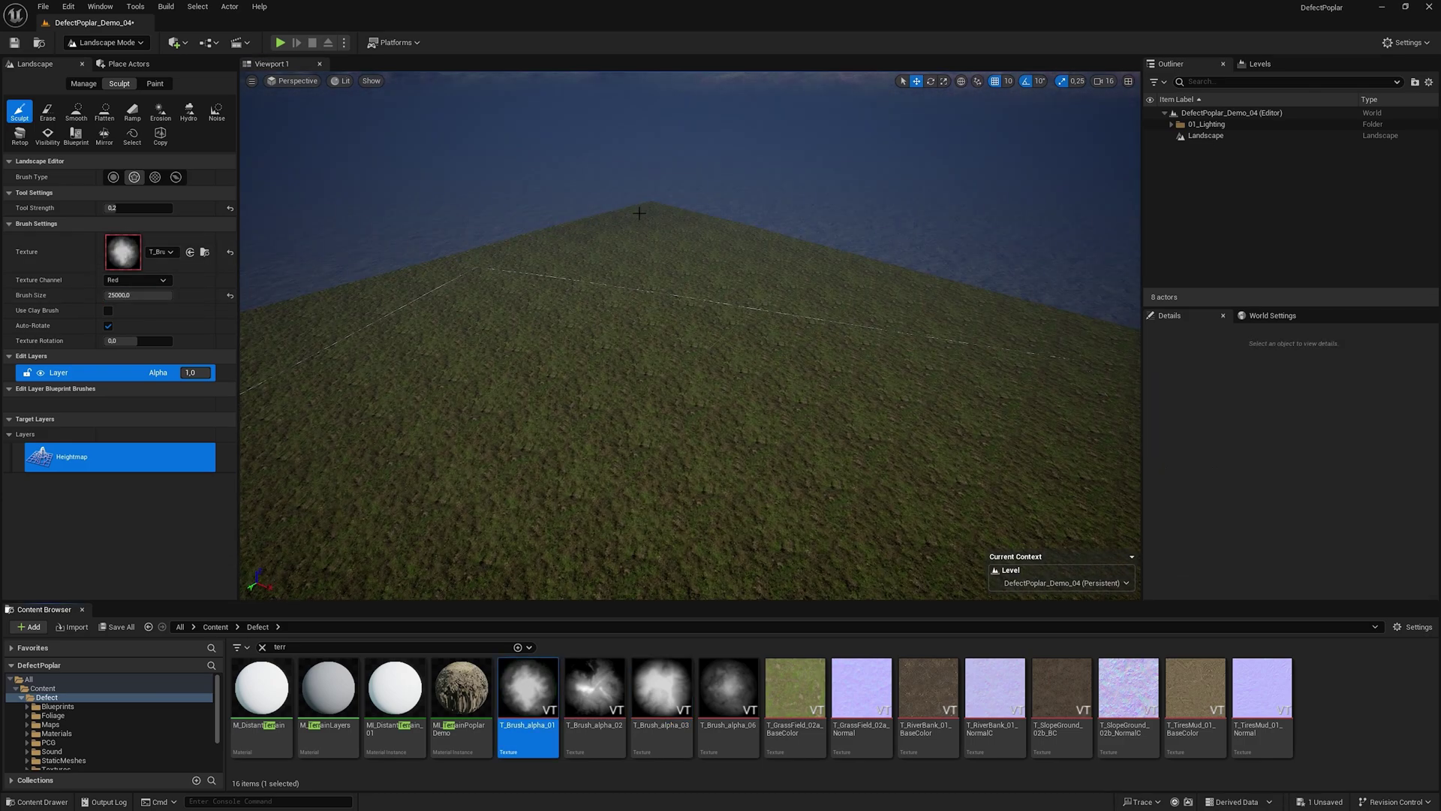
- Raise a hill at the landscape's far corner with the T_Brush_alpha_01 texture at brush size 25000
left_click_drag(650, 249, 650, 249)
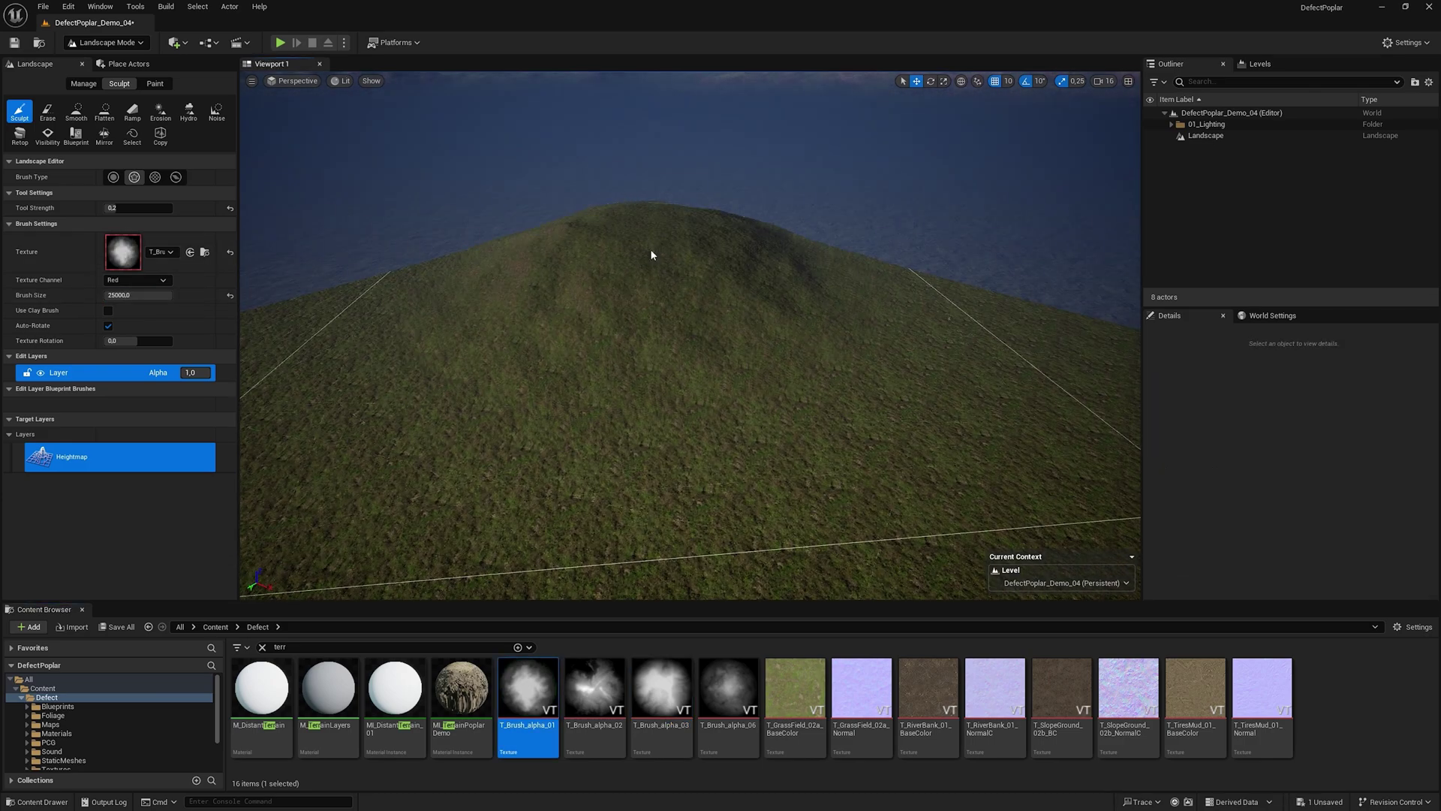
right_click_drag(650, 249, 650, 249)
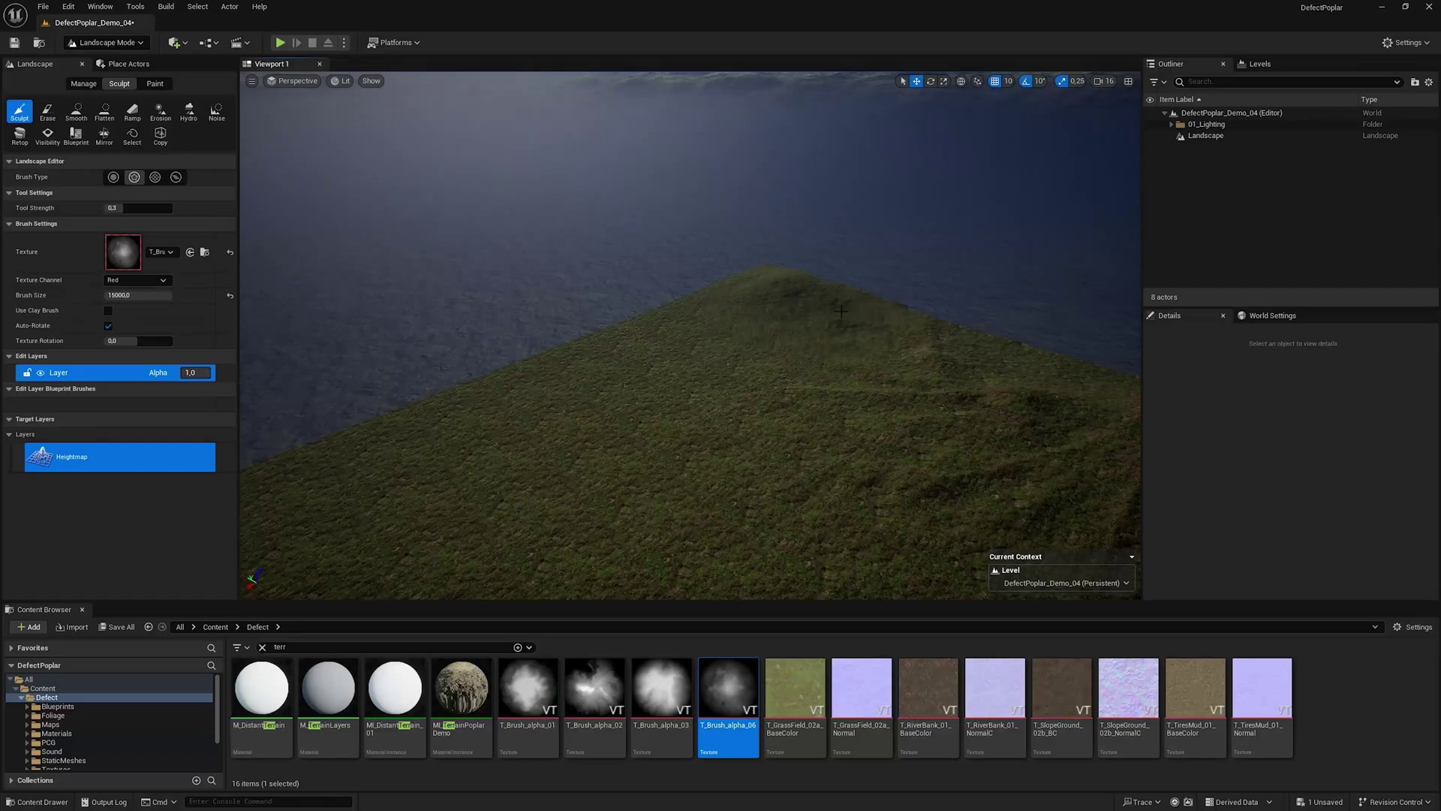
right_click_drag(650, 249, 650, 249)
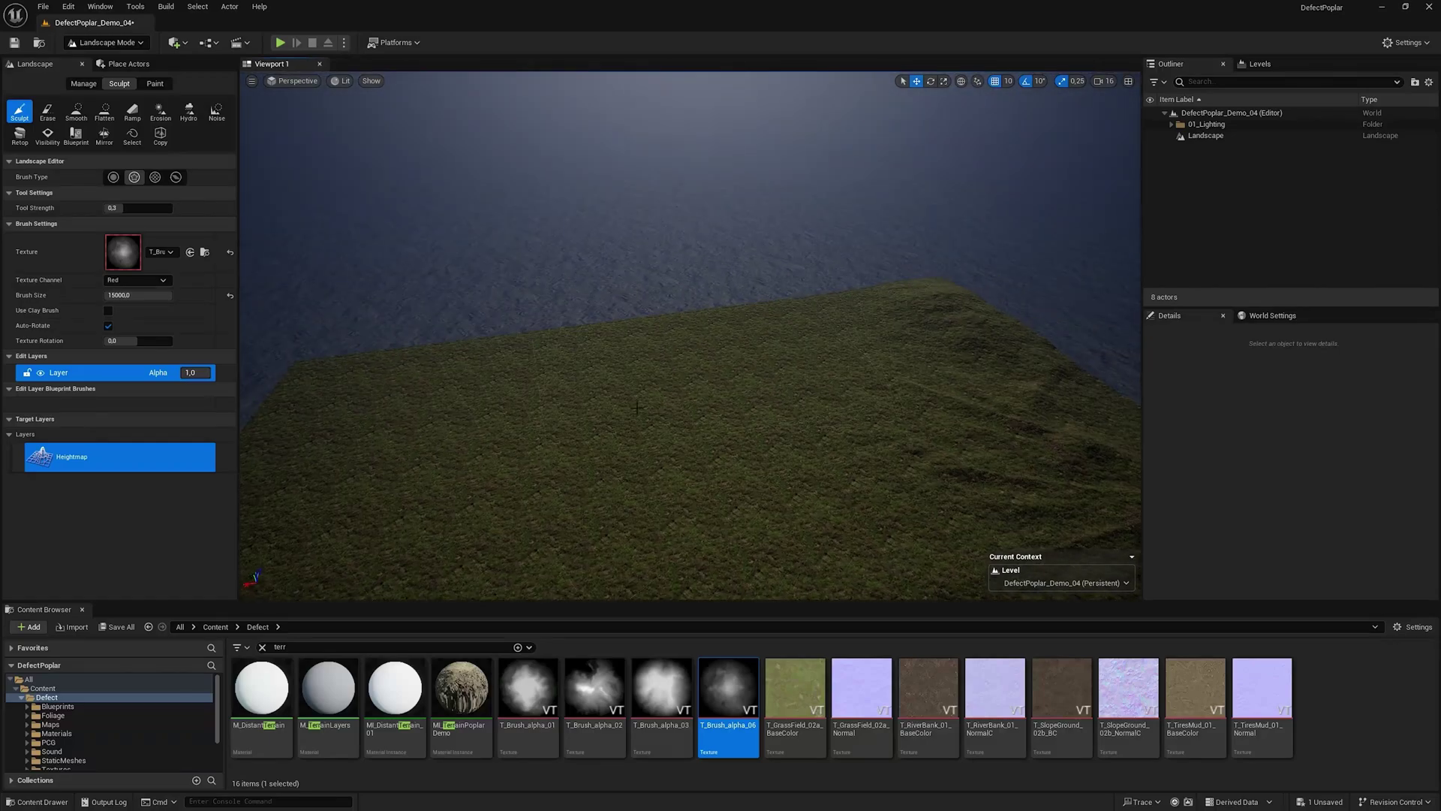
- Switch the brush texture to T_Brush_alpha_02, set its size to 25000 and sculpt peaks along the landscape's far edge
mouse_move(594, 698)
left_mouse_down()
mouse_move(172, 334)
mouse_move(143, 254)
left_mouse_up()
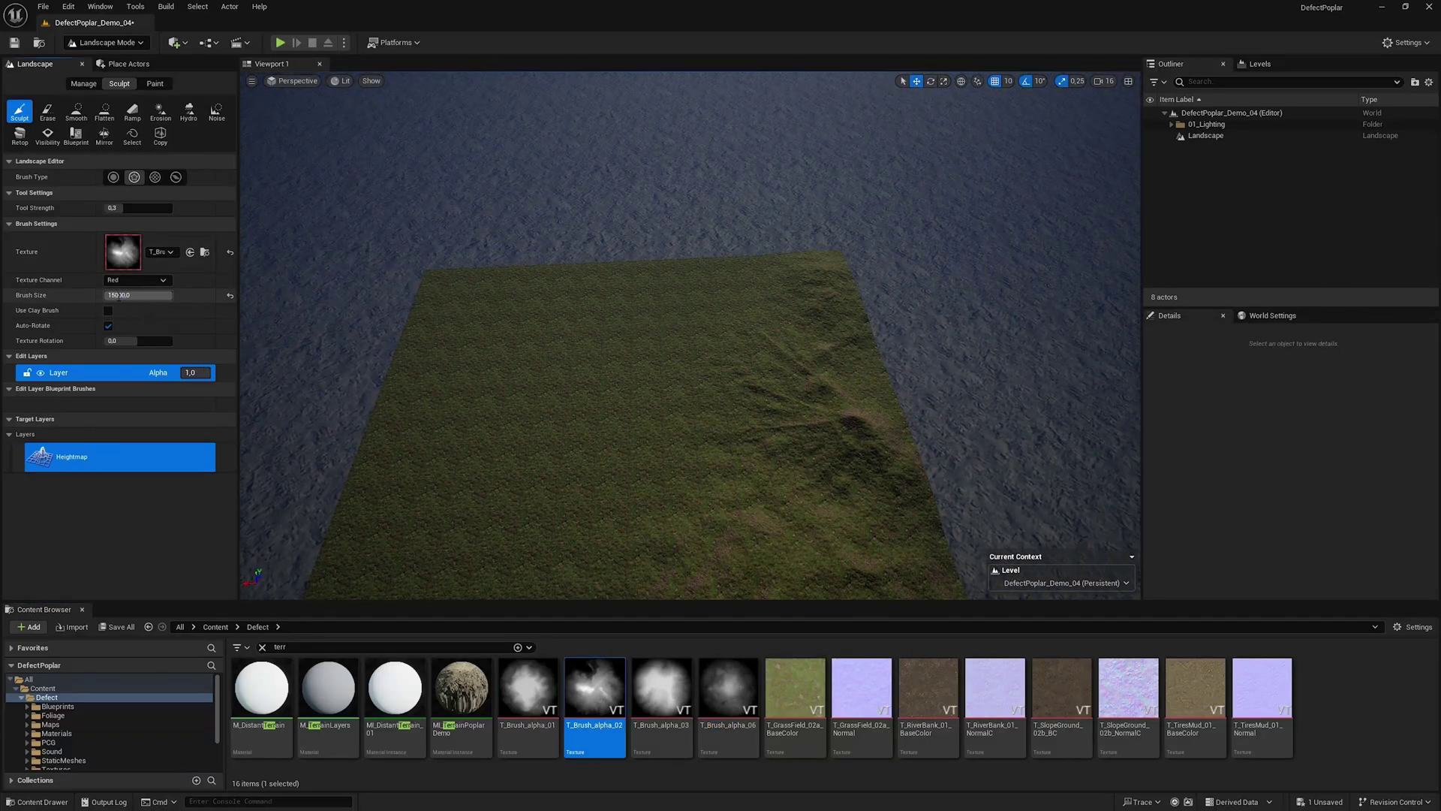
type("2")
key("Return")
left_click_drag(653, 280, 824, 286)
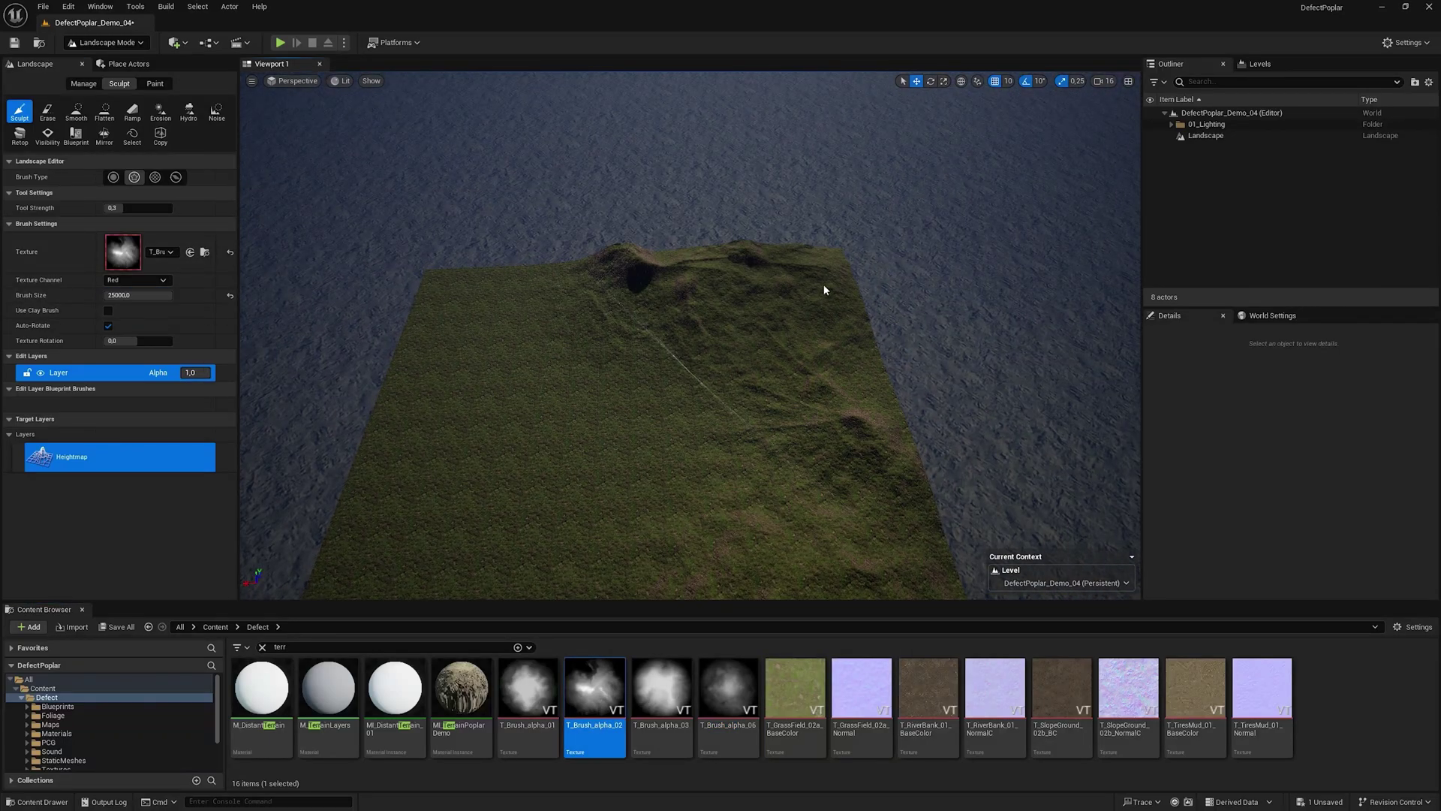
mouse_move(823, 286)
right_mouse_down()
mouse_move(711, 286)
mouse_move(785, 334)
right_mouse_up()
- Switch the brush texture to T_Brush_alpha_03, set its size to 15000 and sculpt hills along the flat outer edge to the corner
left_click_drag(662, 696, 125, 253)
mouse_move(691, 336)
right_mouse_down()
mouse_move(748, 456)
mouse_move(556, 328)
right_mouse_up()
right_click_drag(750, 323, 736, 331)
left_click(110, 295)
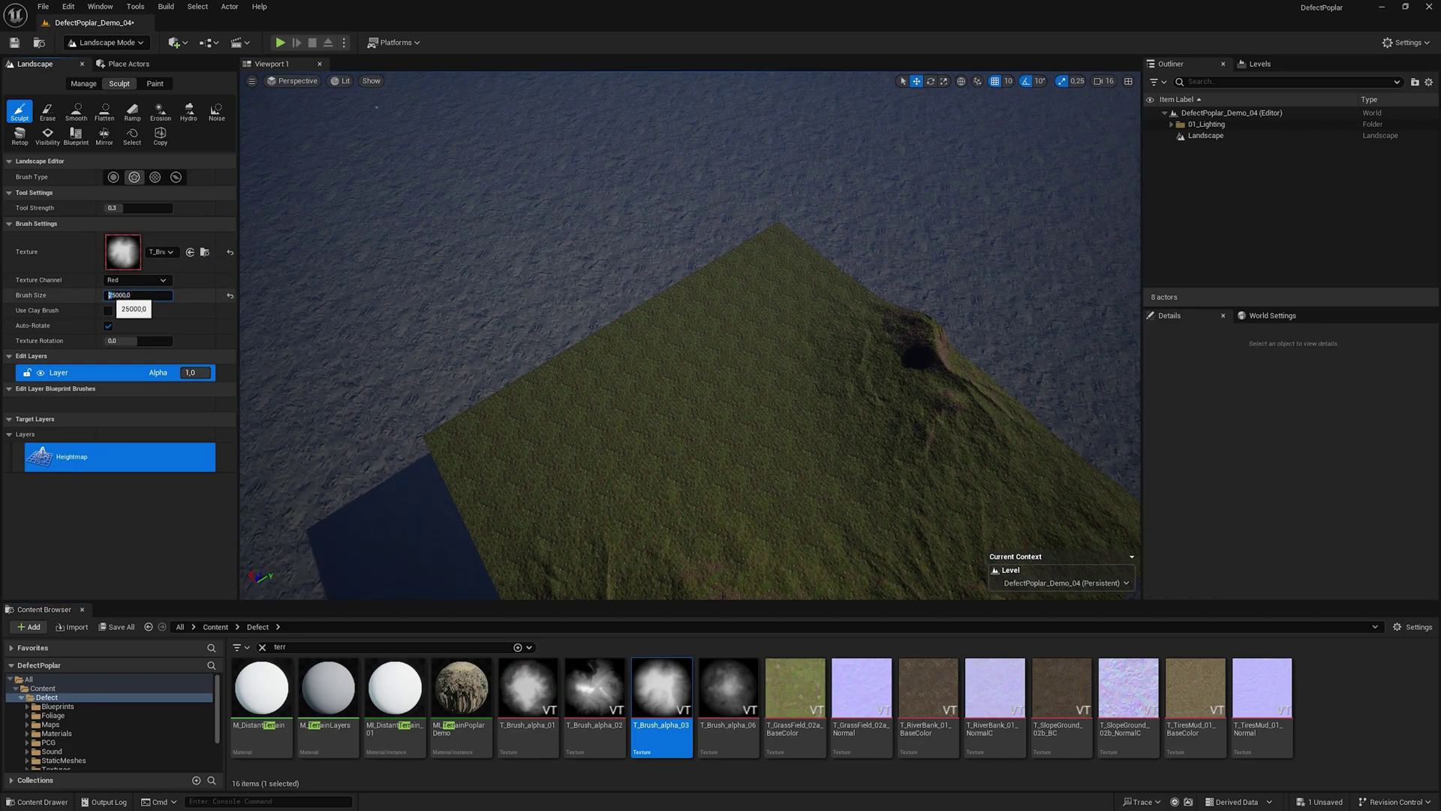
left_click_drag(542, 375, 784, 246)
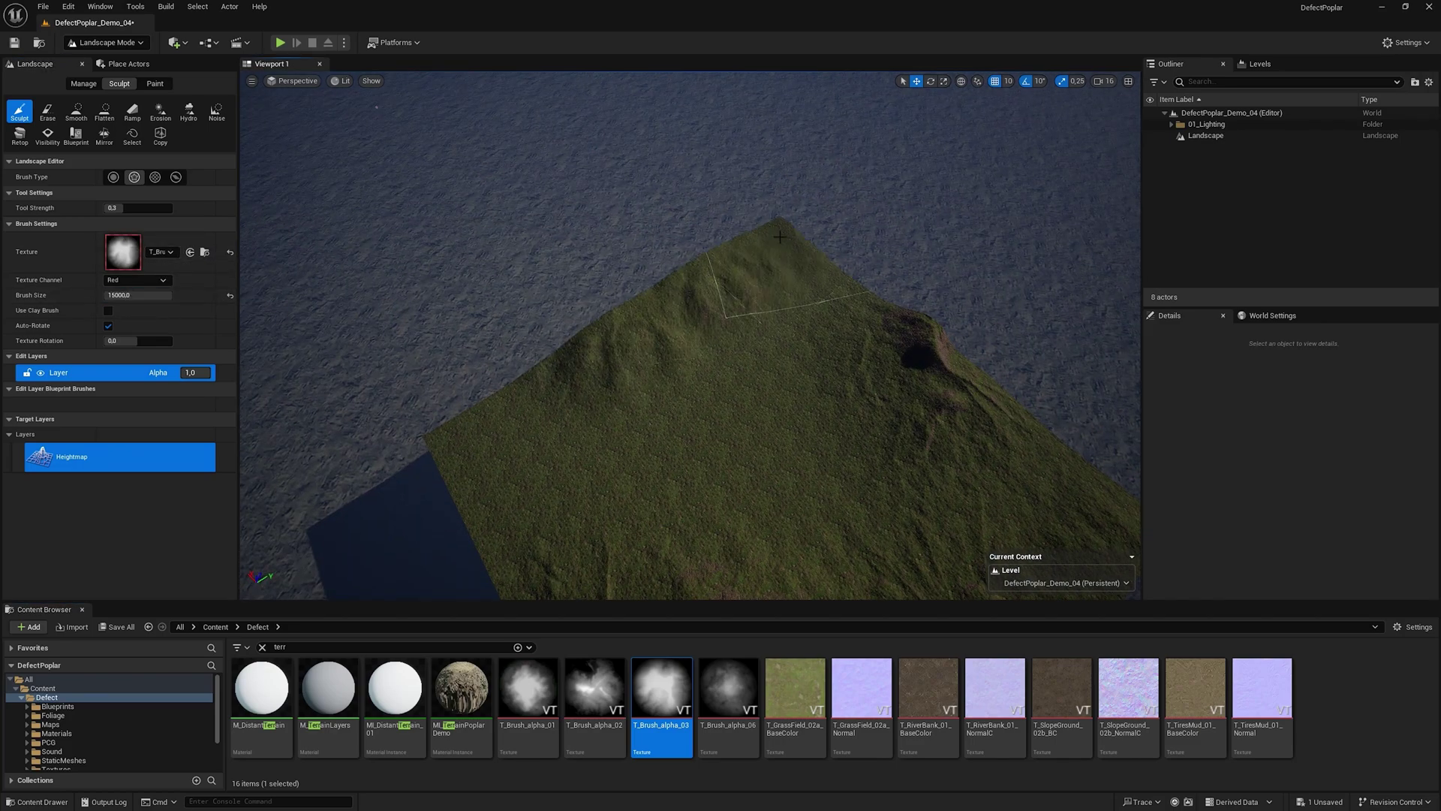
right_click_drag(784, 246, 623, 256)
- Switch the brush texture to T_Brush_alpha_06, set its size to 15000 and sculpt relief into the remaining flat areas of the landscape
left_click_drag(147, 295, 172, 295)
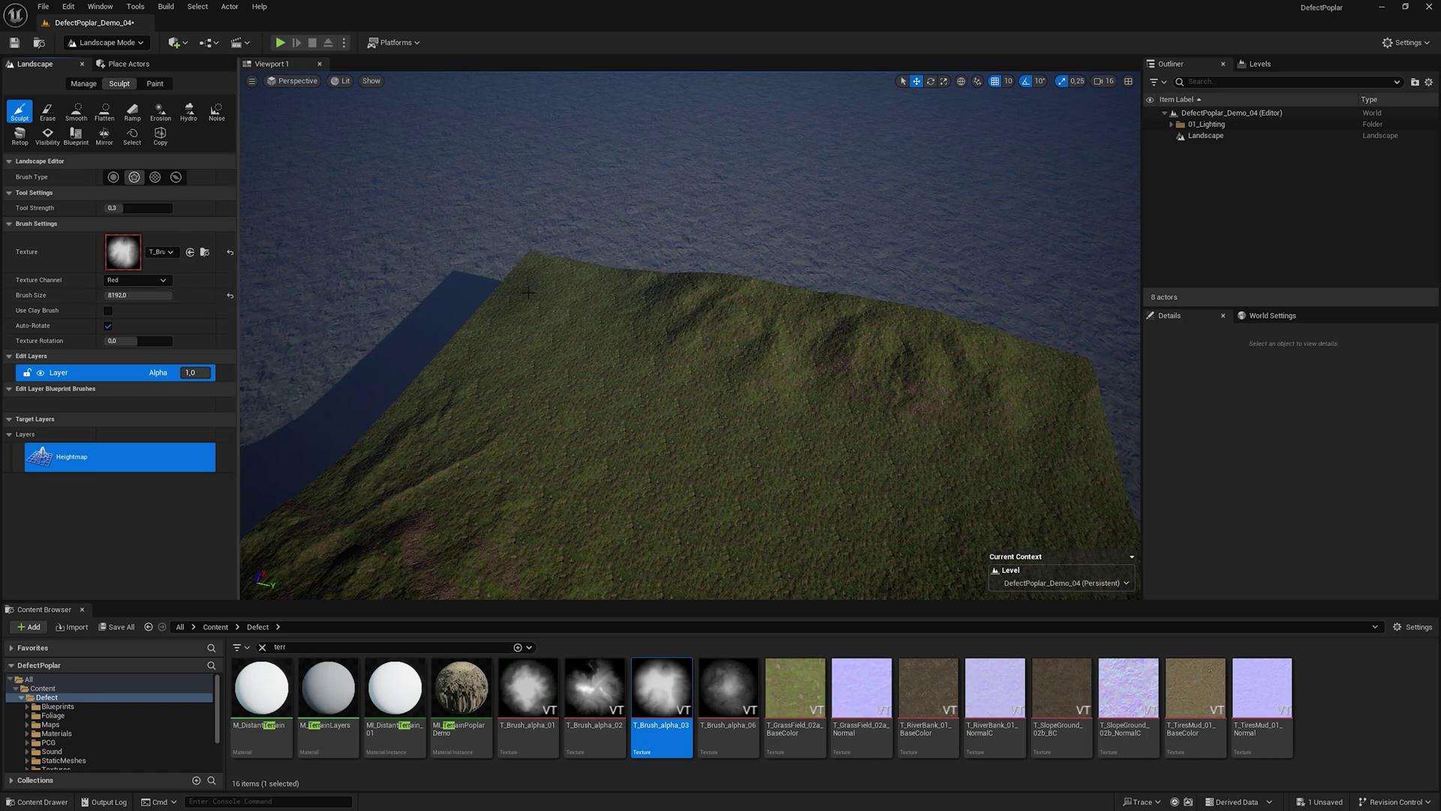
left_click(190, 252)
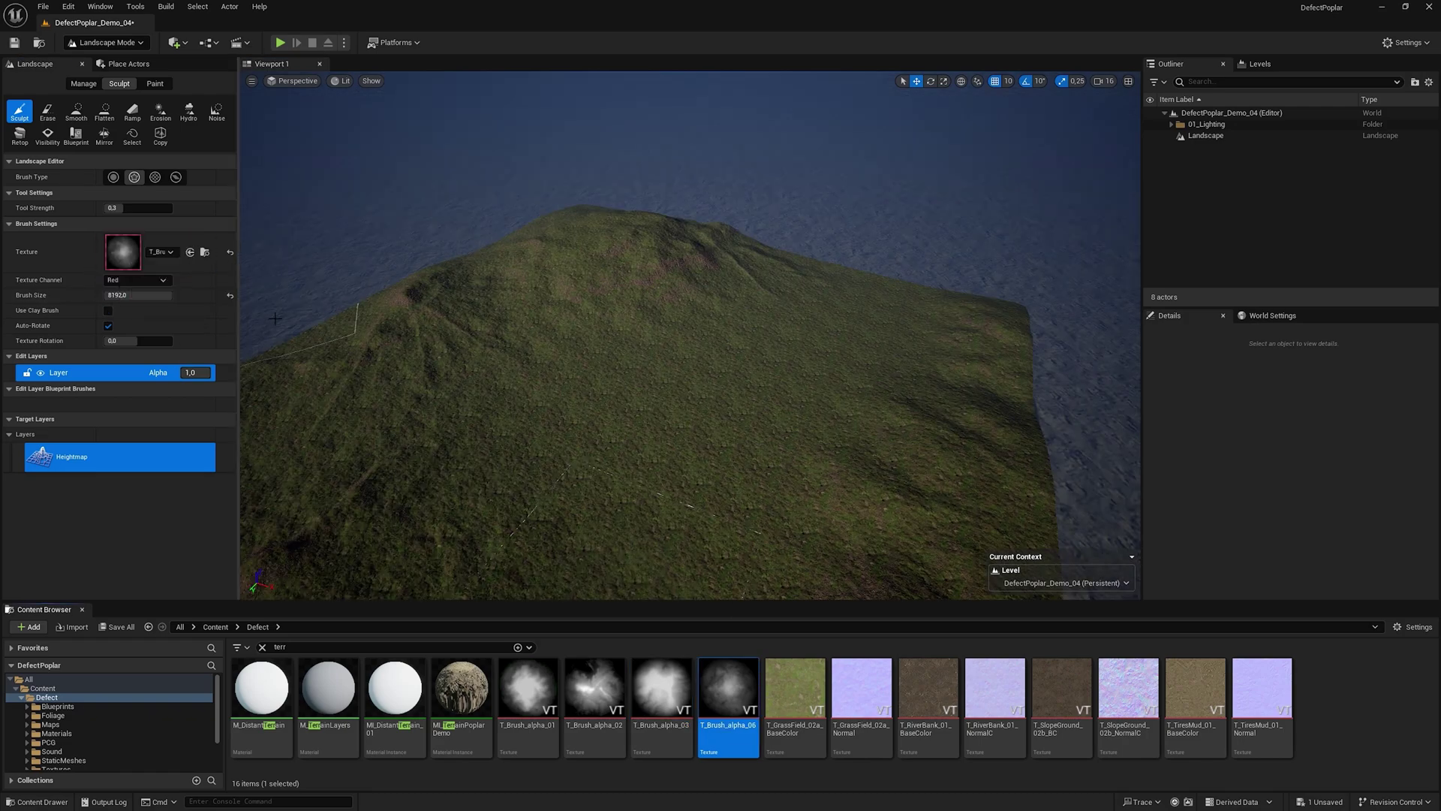
right_click_drag(721, 315, 624, 301)
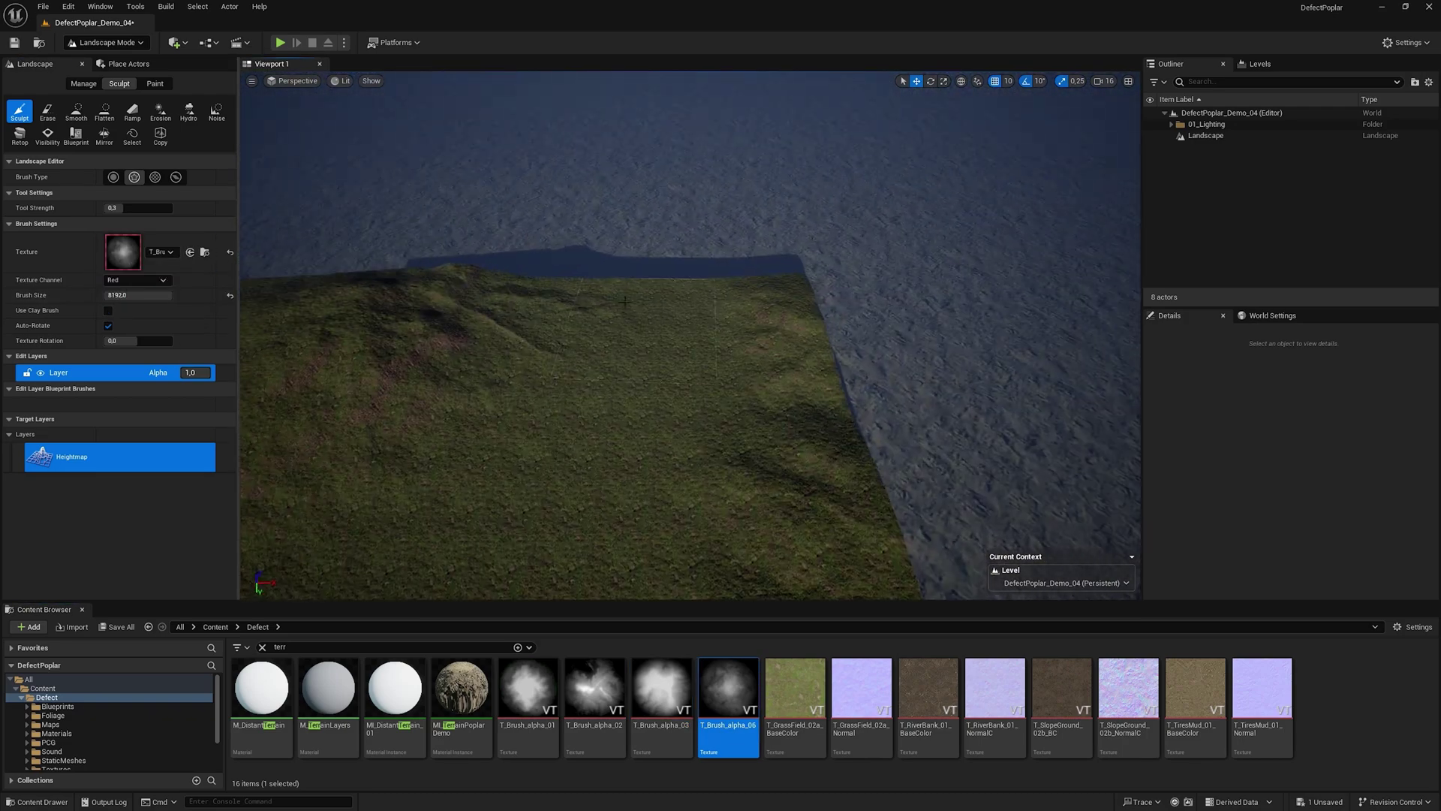
left_click(138, 295)
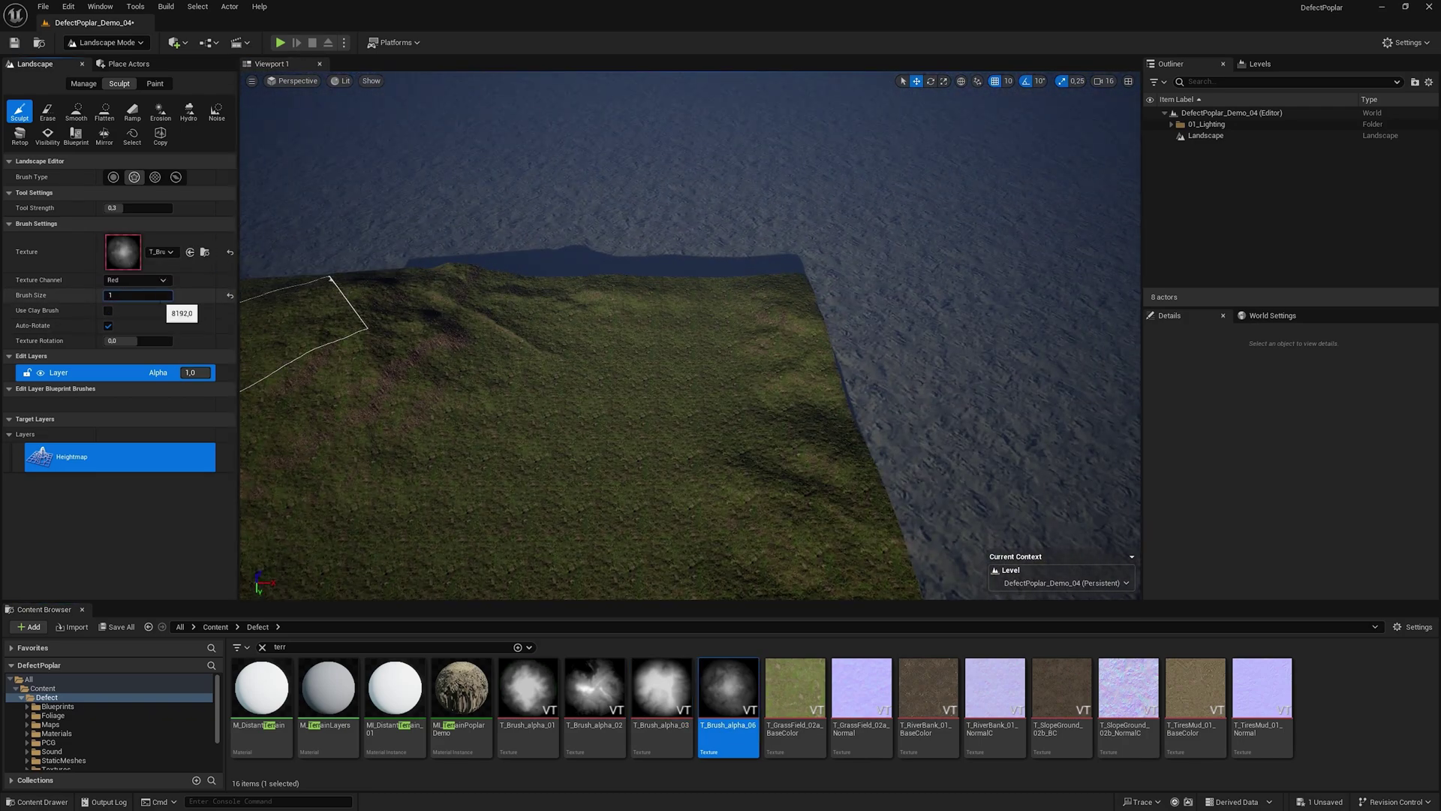
type("15000")
key("Return")
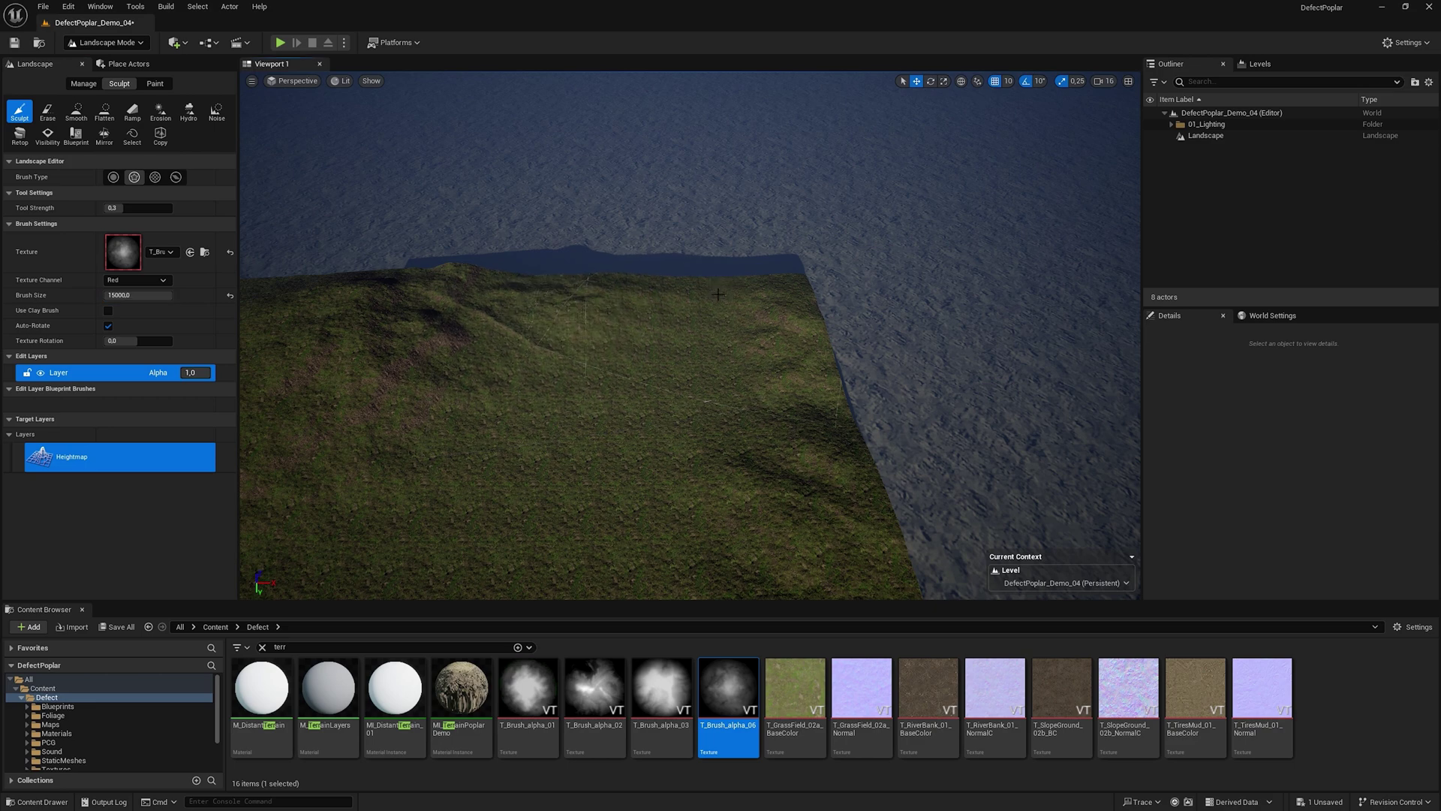
left_click_drag(771, 311, 834, 367)
mouse_move(593, 304)
left_mouse_down()
mouse_move(769, 251)
mouse_move(894, 345)
mouse_move(637, 322)
mouse_move(482, 335)
left_mouse_up()
mouse_move(482, 335)
right_mouse_down()
mouse_move(482, 247)
mouse_move(632, 248)
mouse_move(482, 256)
mouse_move(437, 210)
mouse_move(496, 283)
right_mouse_up()
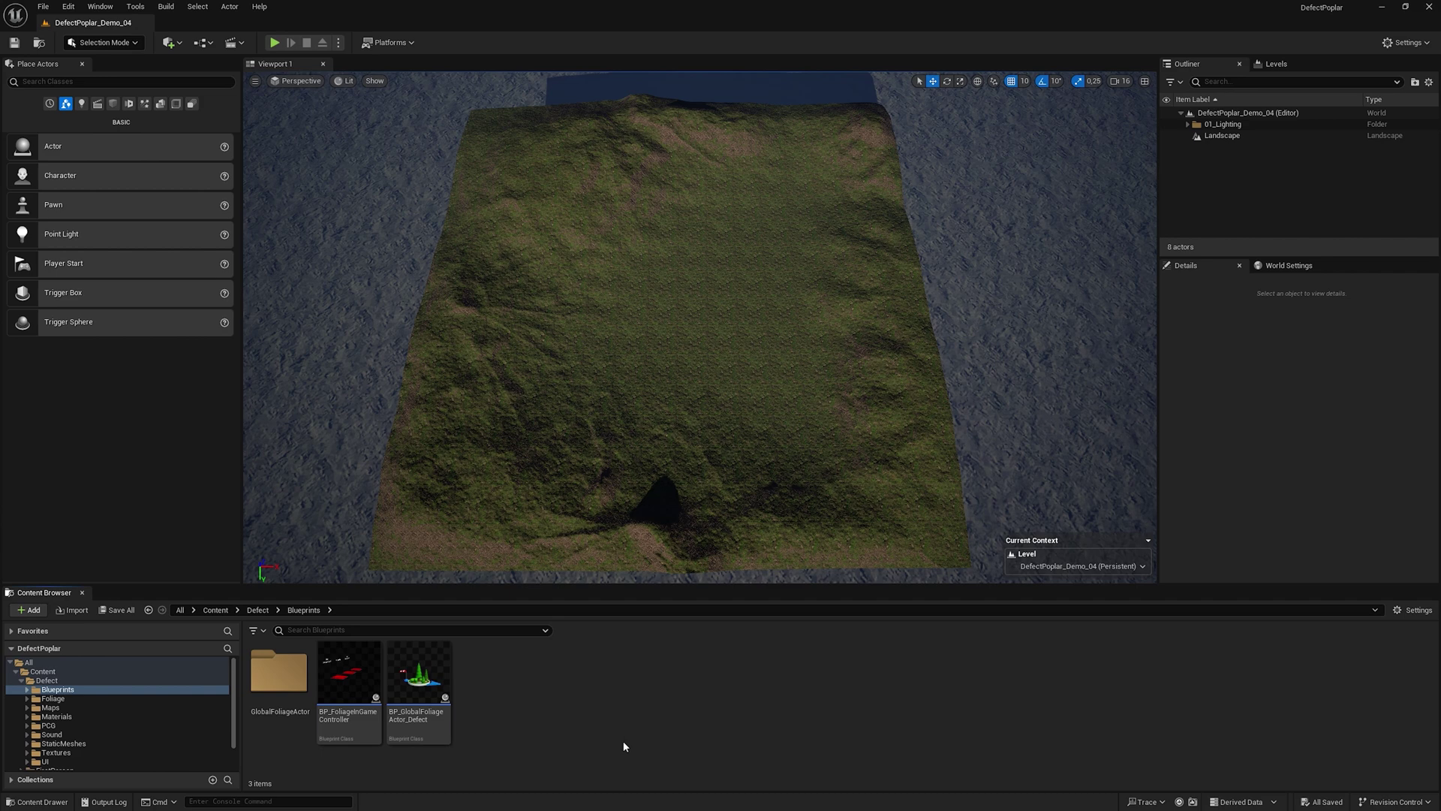
- Place BP_GlobalFoliageActor_Defect and BP_PCG_Biome_Partitioned from the Defect folder onto the landscape
left_click_drag(419, 675, 589, 488)
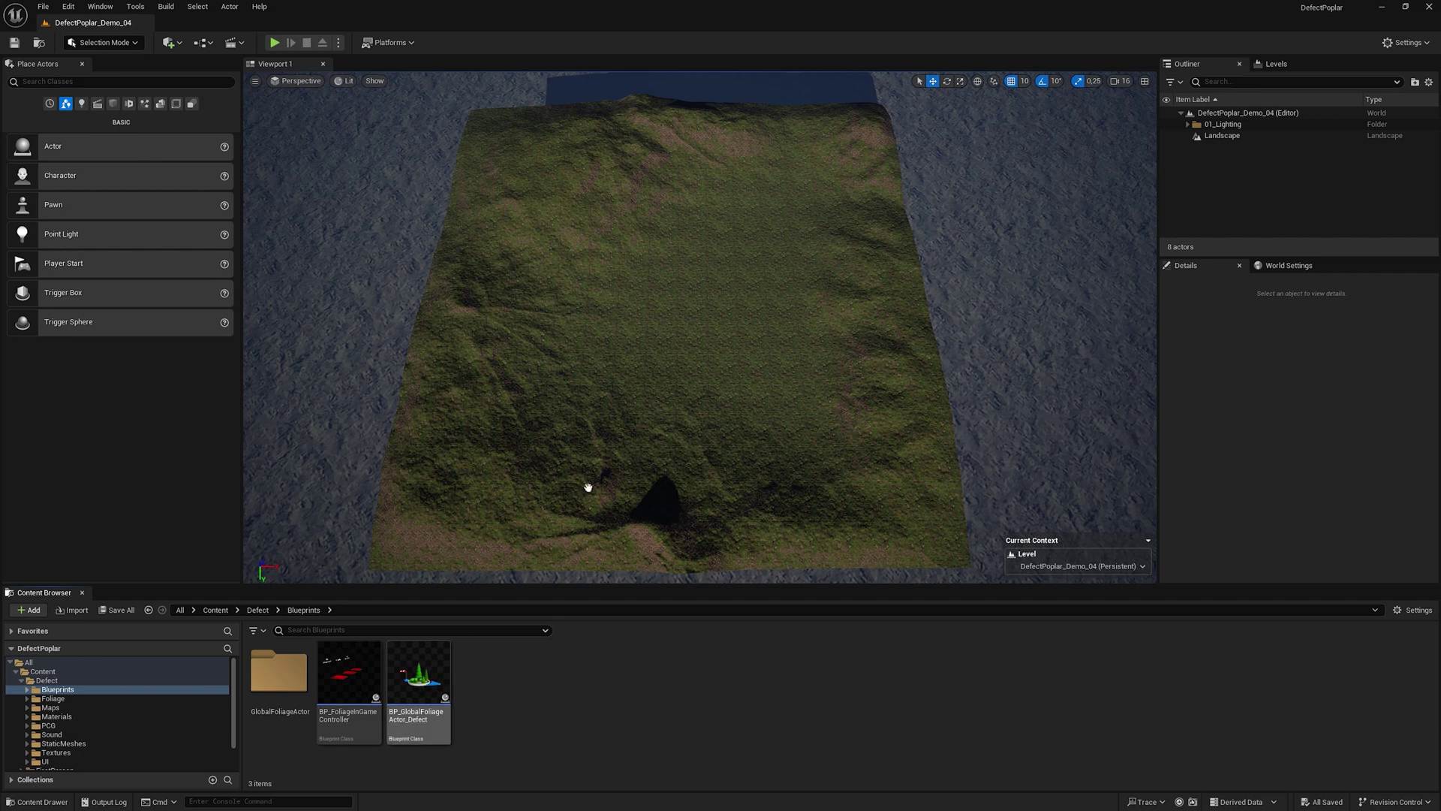
left_click_drag(693, 323, 694, 323)
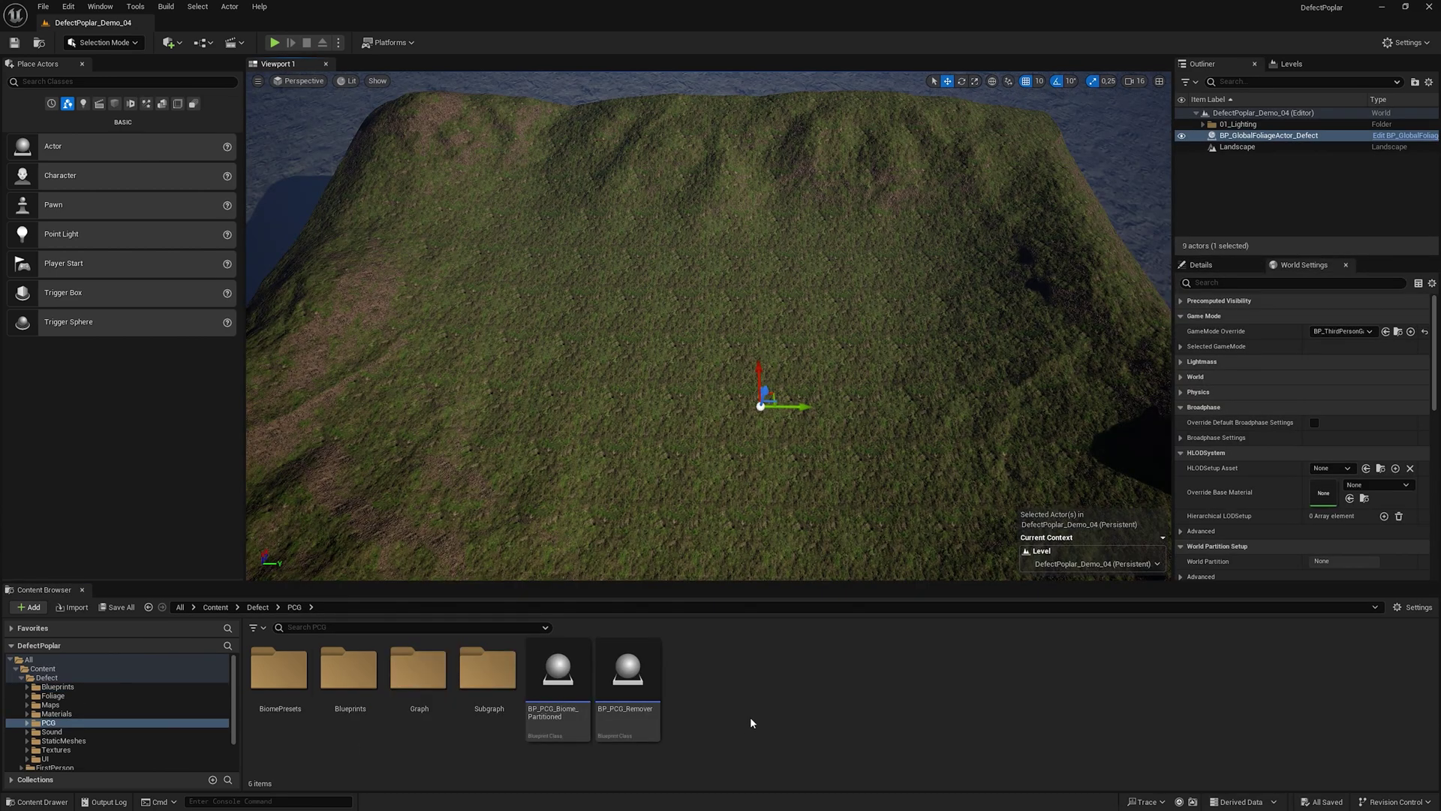
left_click_drag(558, 672, 639, 477)
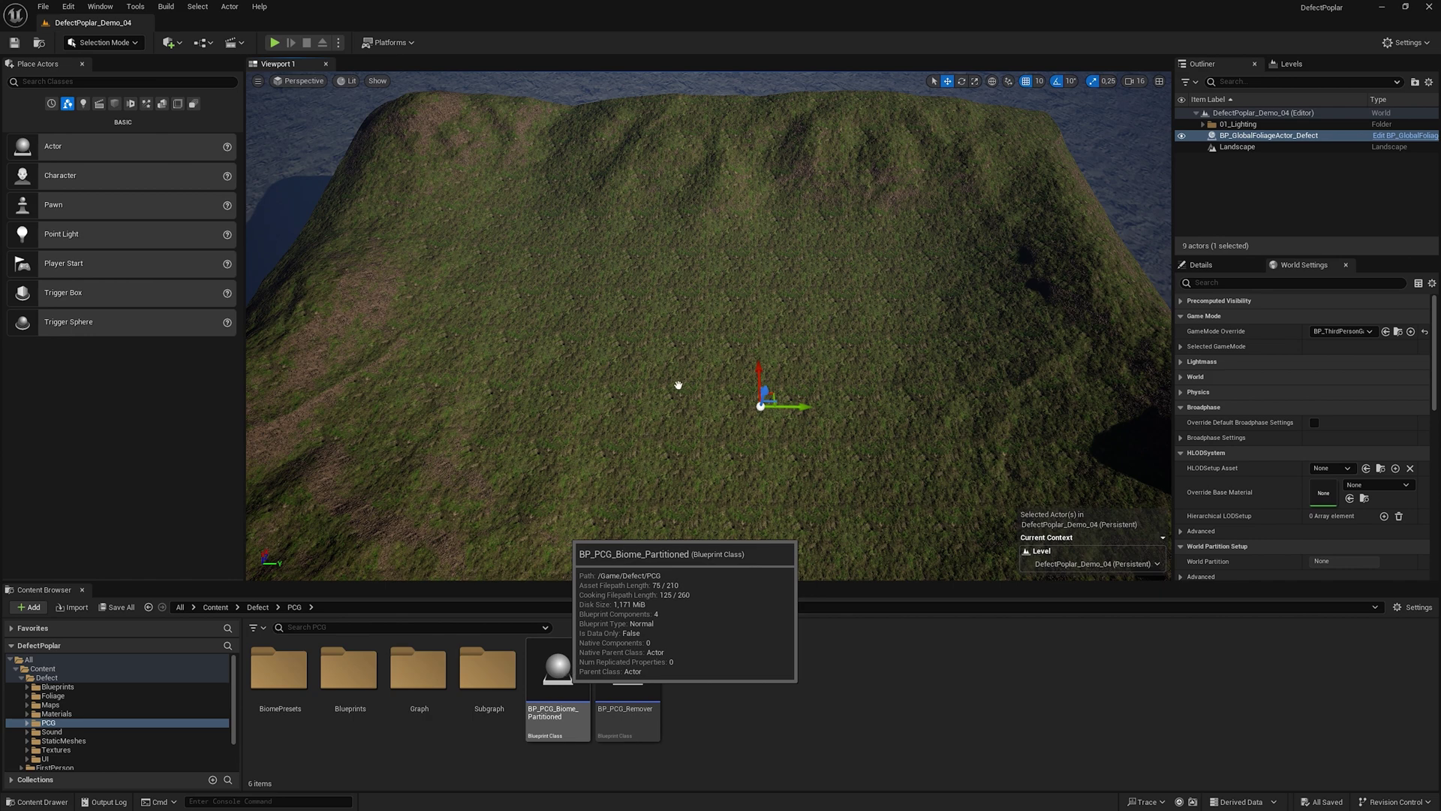
left_click_drag(678, 385, 678, 385)
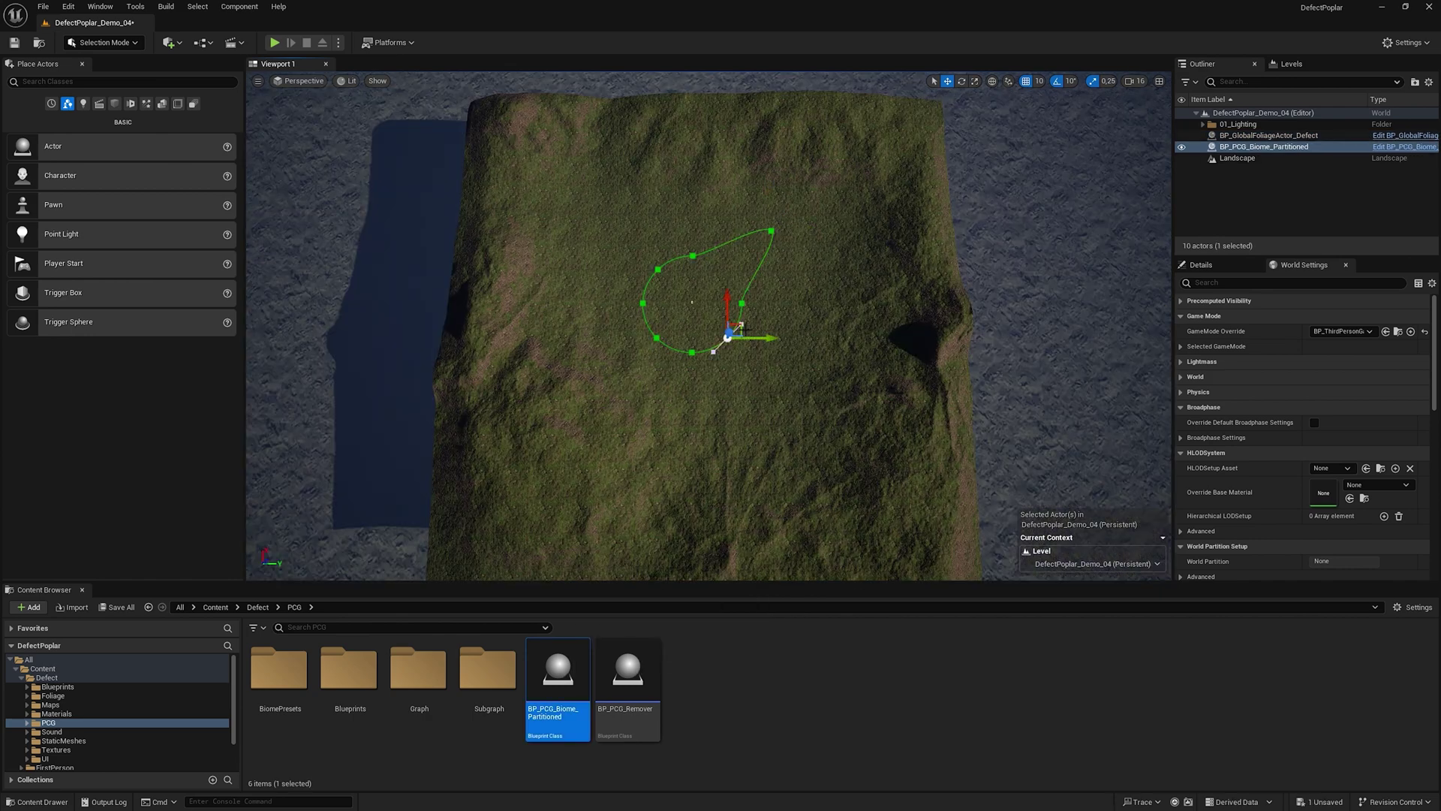
- Move the biome actor's spline points outward to enclose a wide area in the middle of the landscape
left_click_drag(736, 324, 840, 417)
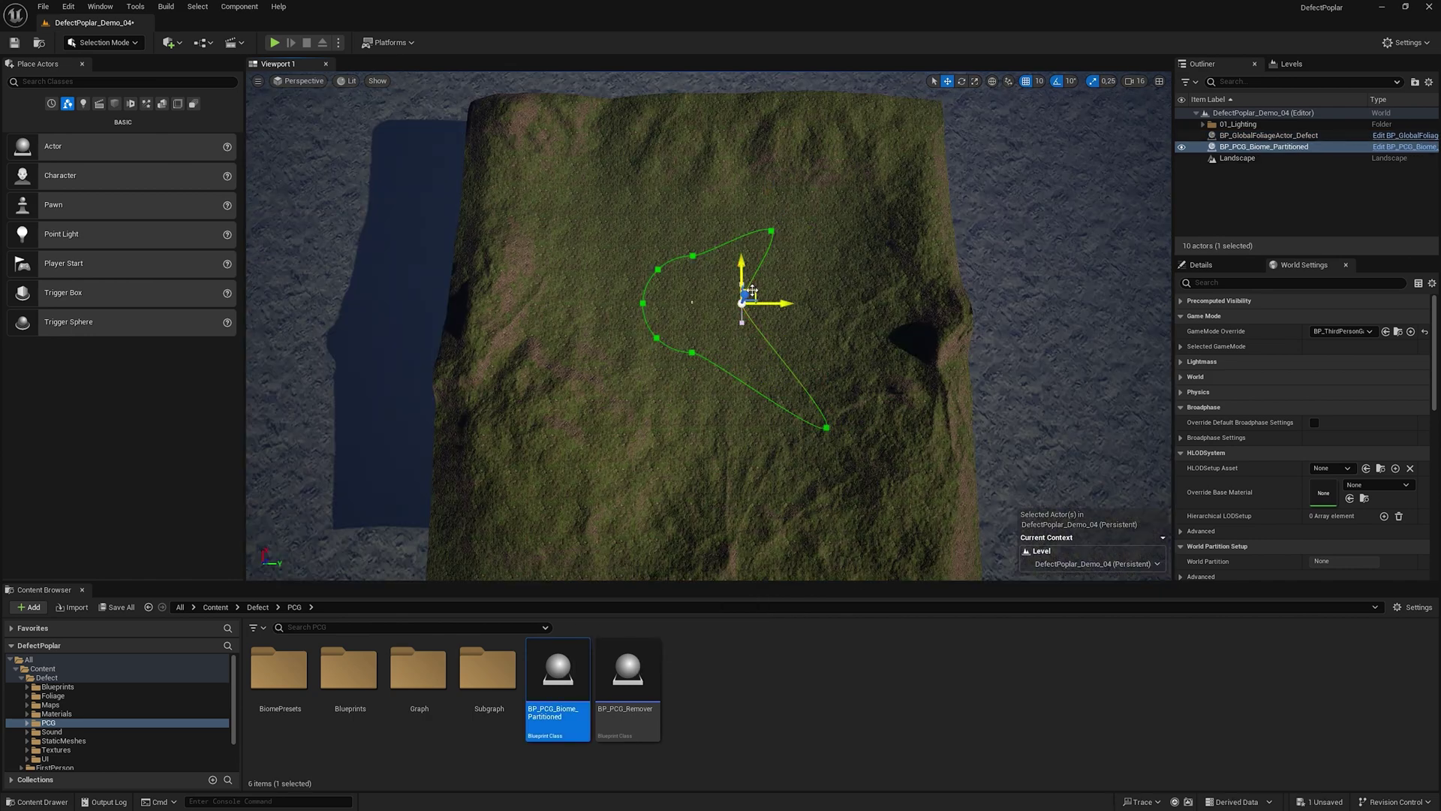
left_click_drag(752, 290, 840, 285)
left_click(692, 351)
left_click_drag(702, 341, 554, 364)
left_click(657, 339)
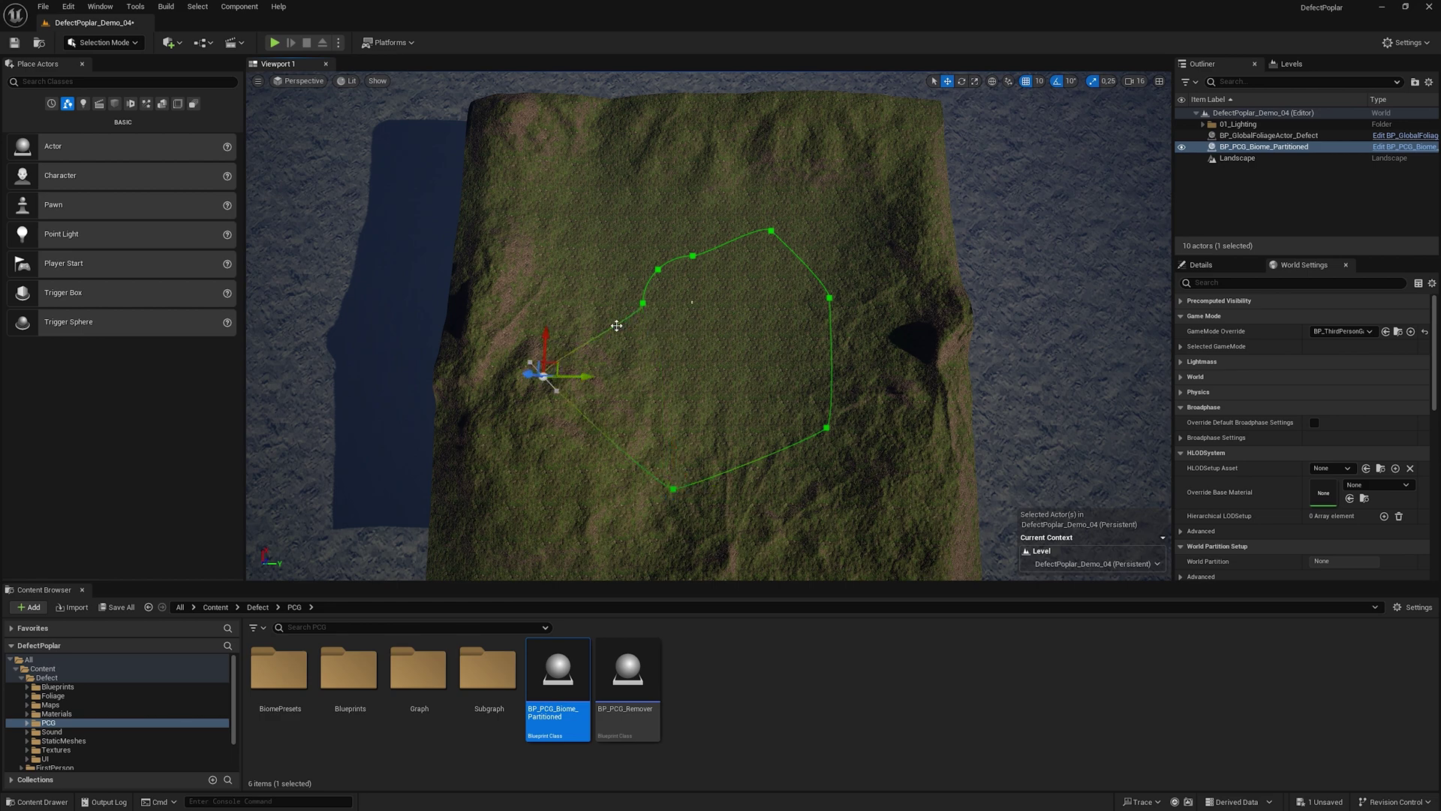
left_click_drag(644, 302, 734, 214)
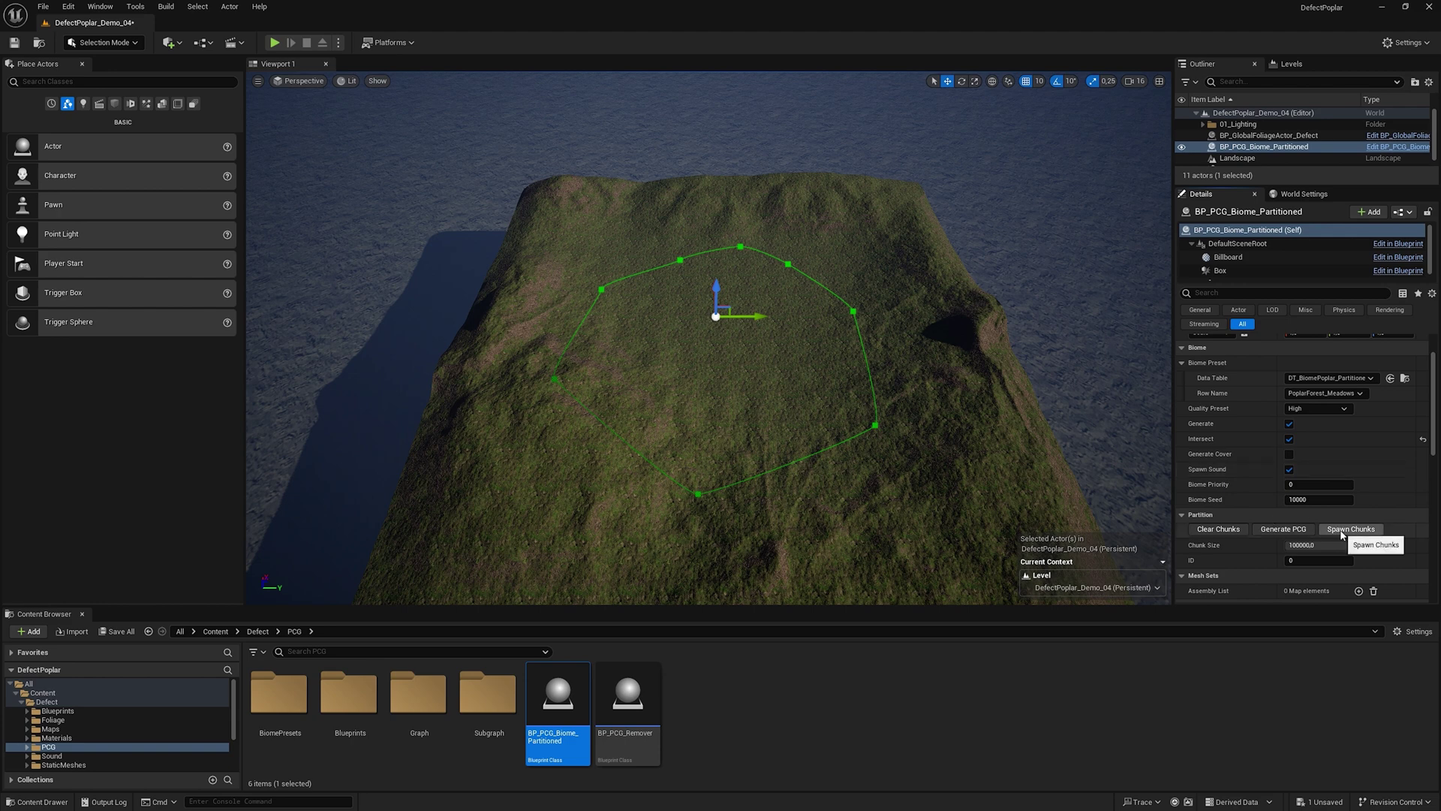
- Generate the biome's foliage with Intersect enabled, clear its chunks and regenerate them with Intersect disabled
left_click(1282, 529)
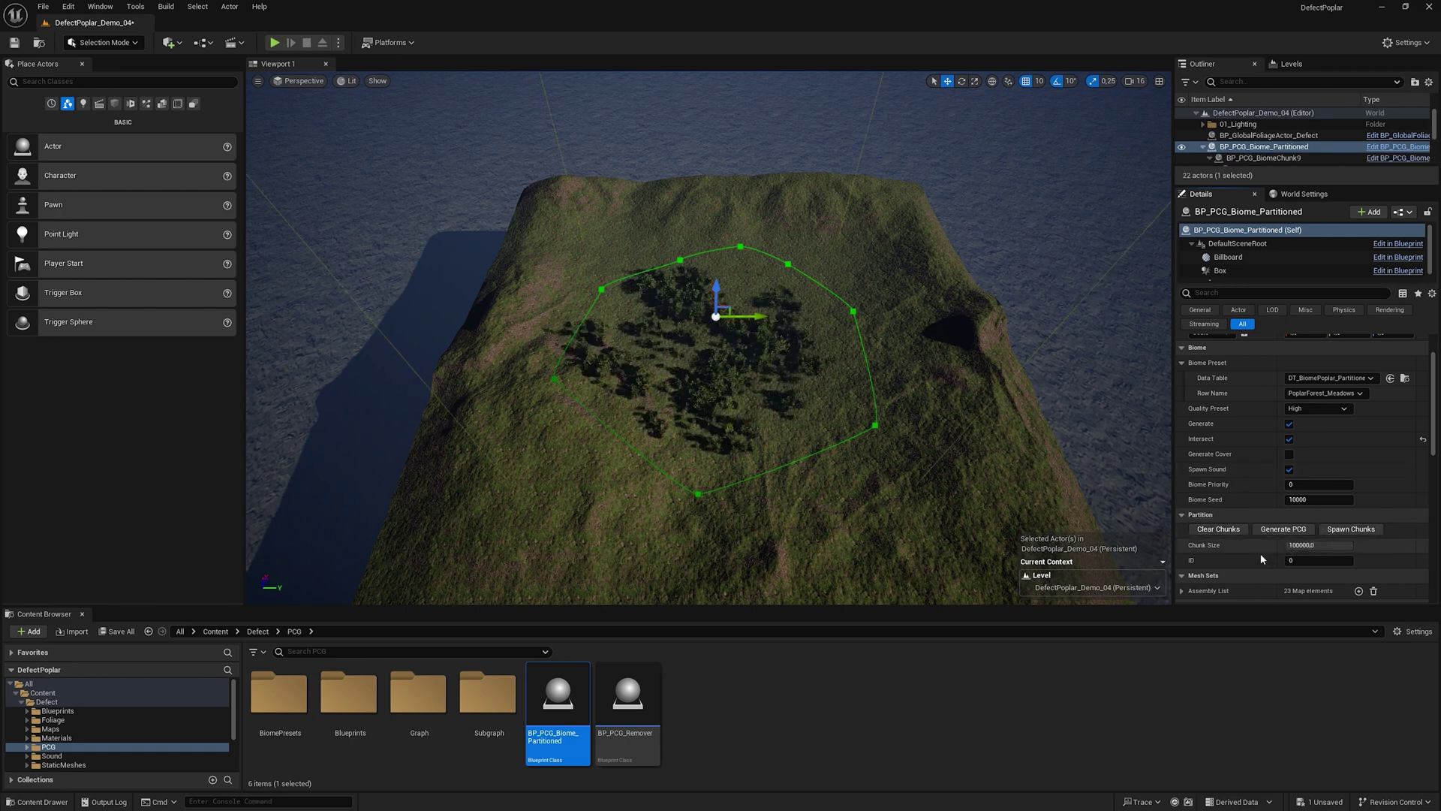
left_click(1210, 530)
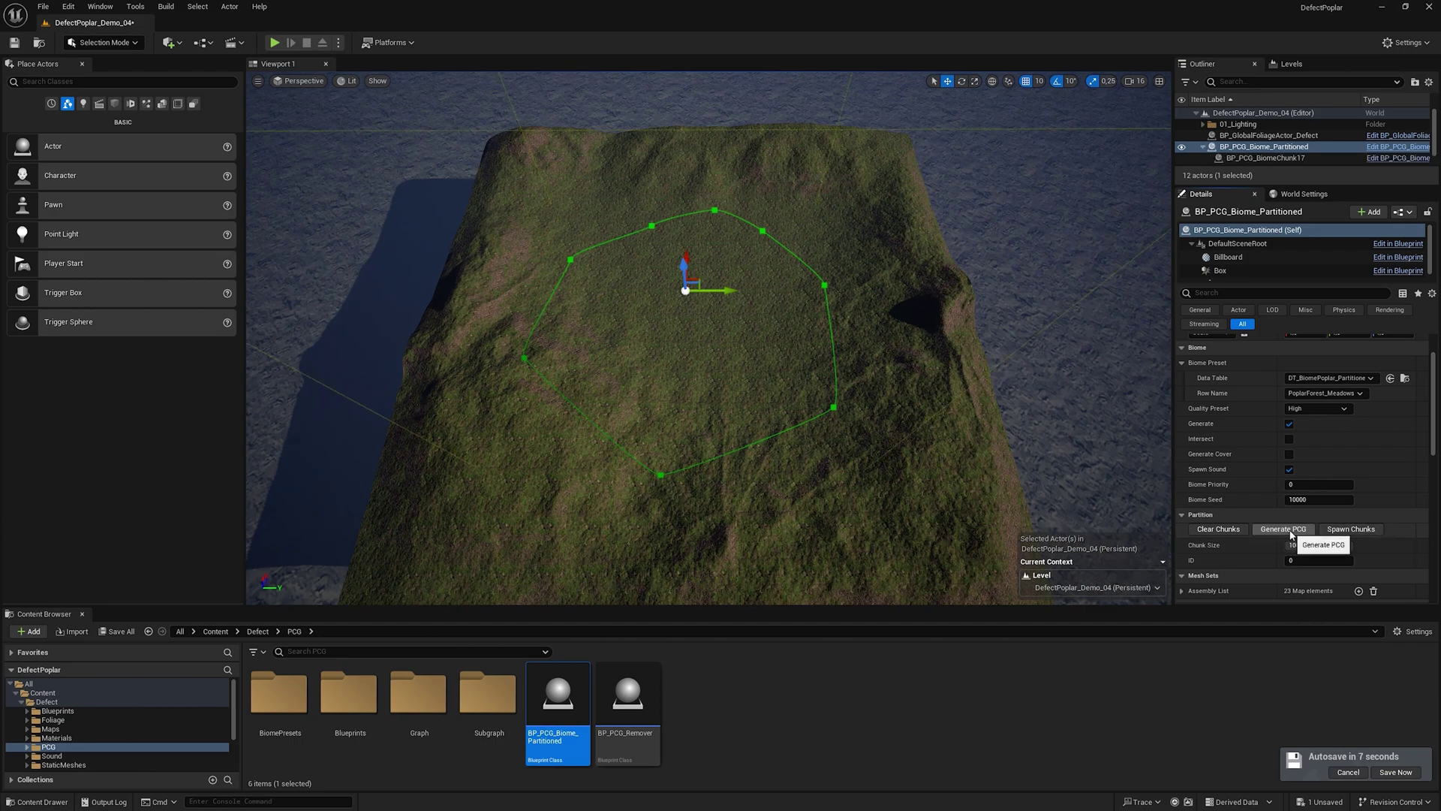
left_click(1288, 531)
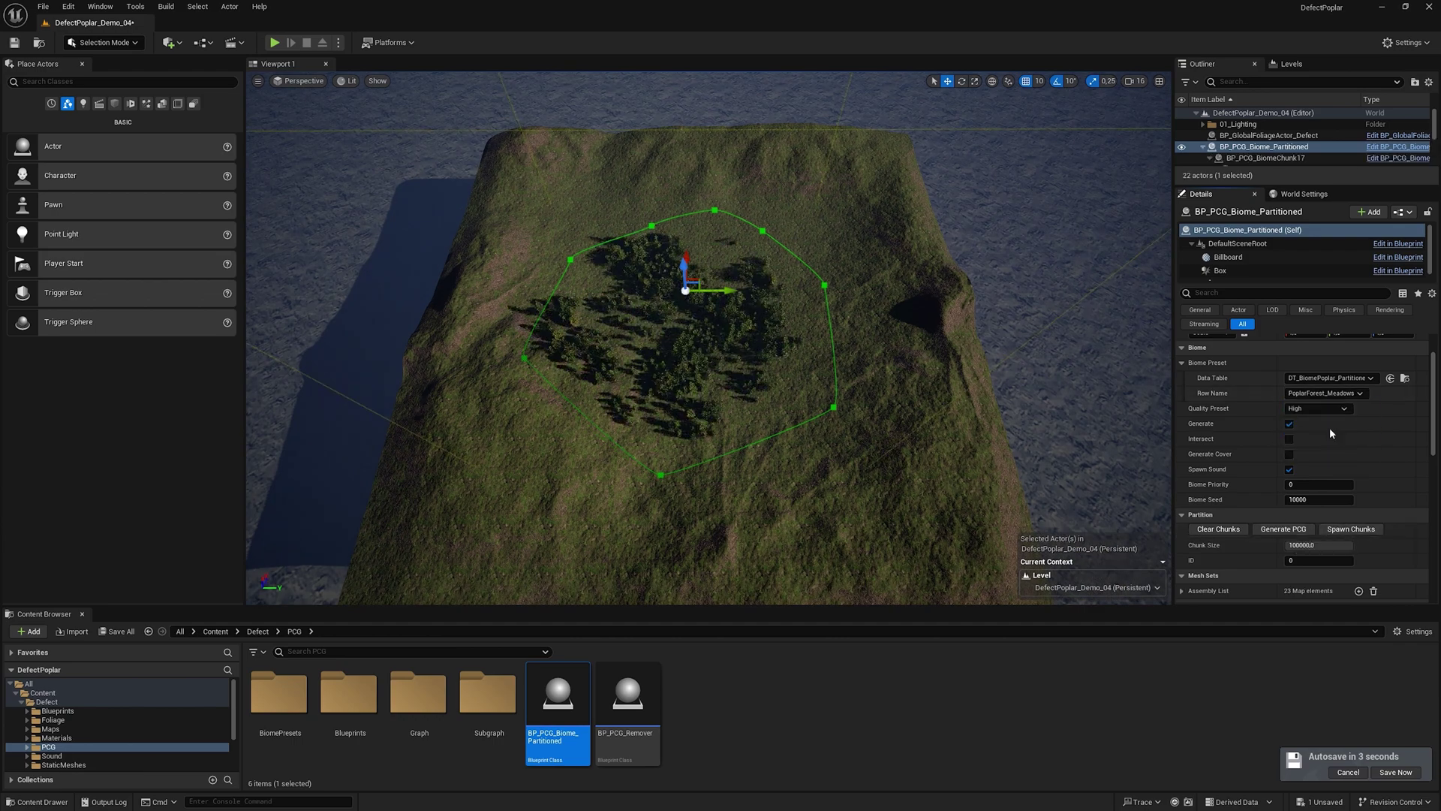
left_click(1351, 530)
left_click(1283, 530)
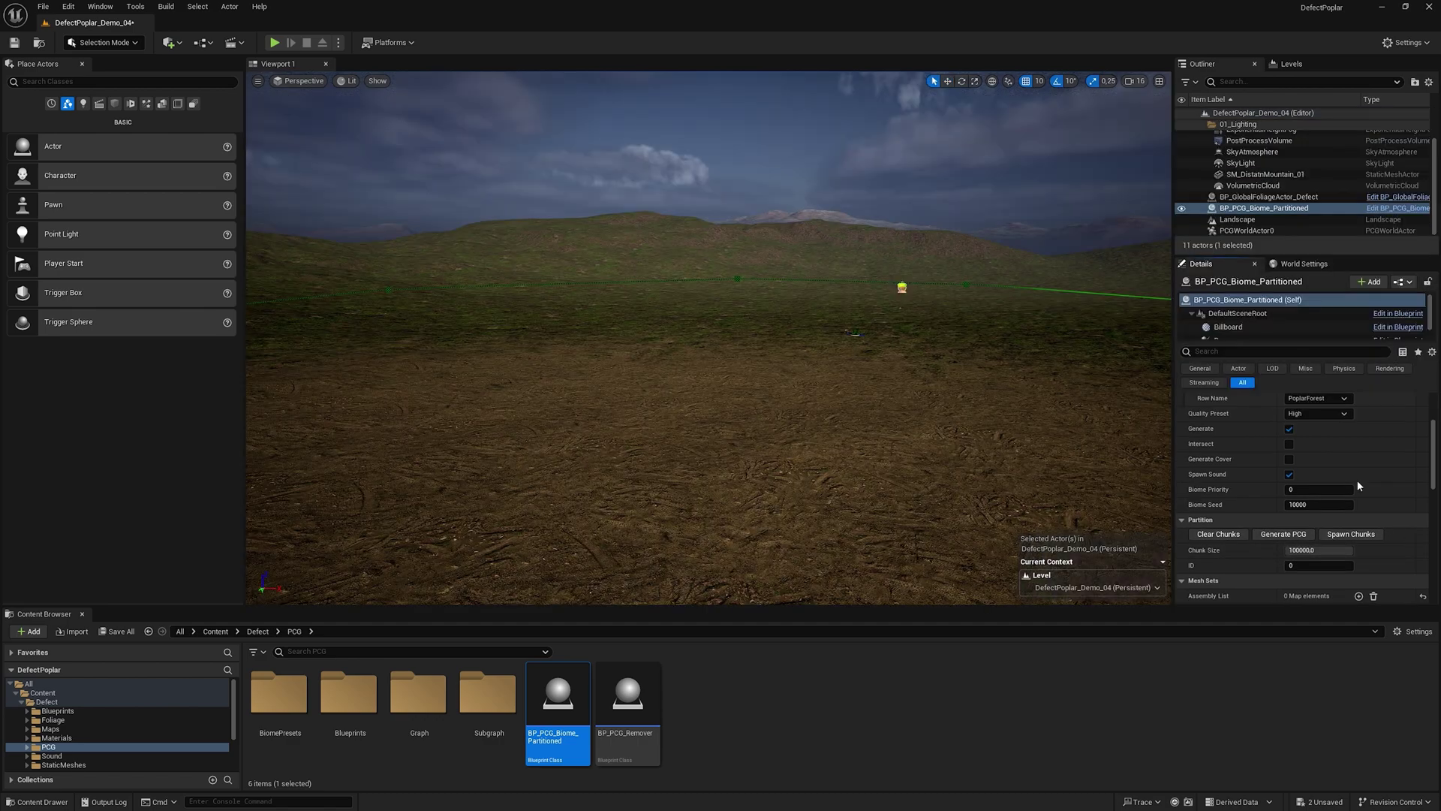
- Generate the biome's foliage with the PoplarForest preset row and again with PoplarForest_Dry
left_click(1317, 406)
left_click(1321, 420)
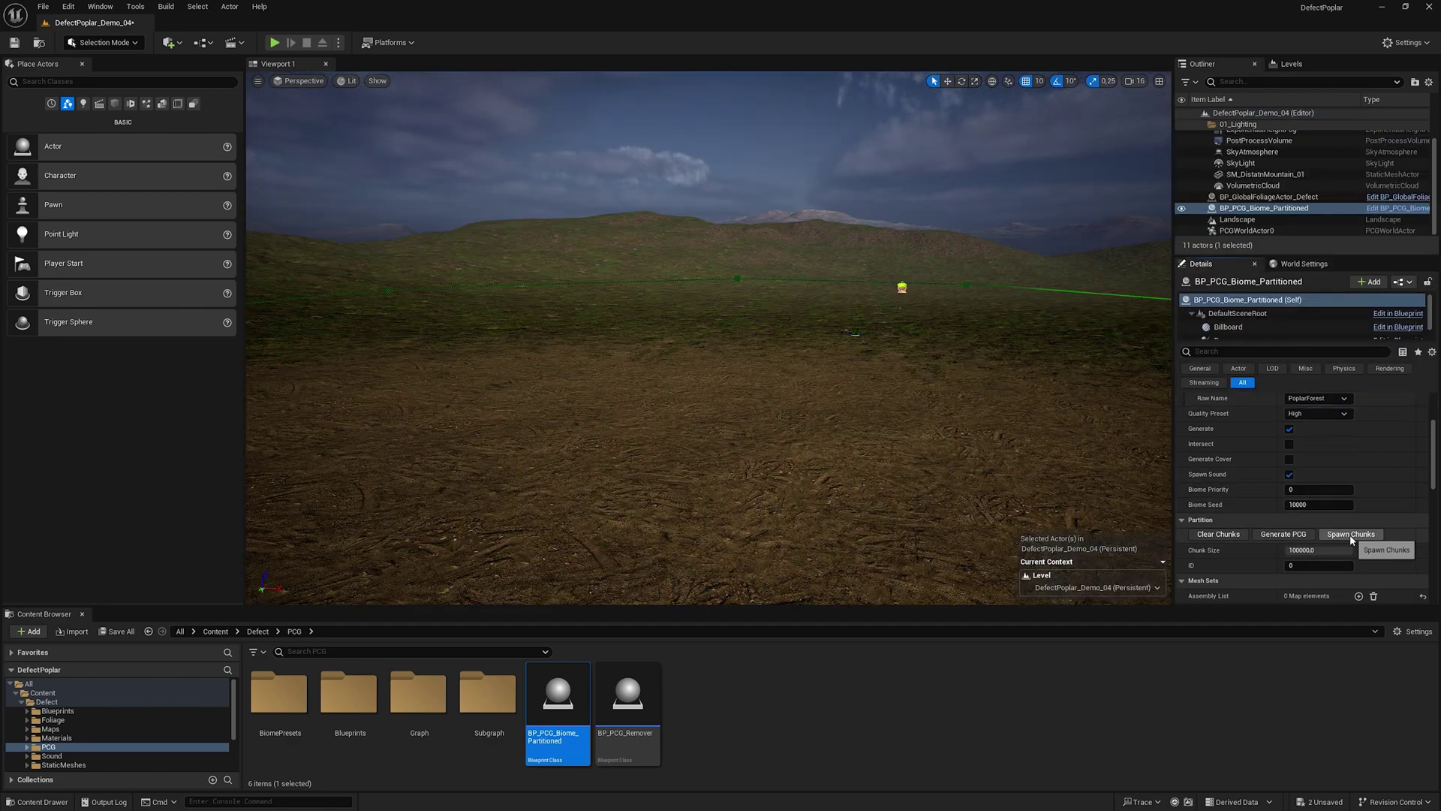
left_click(1284, 534)
left_click(1317, 397)
left_click(1321, 432)
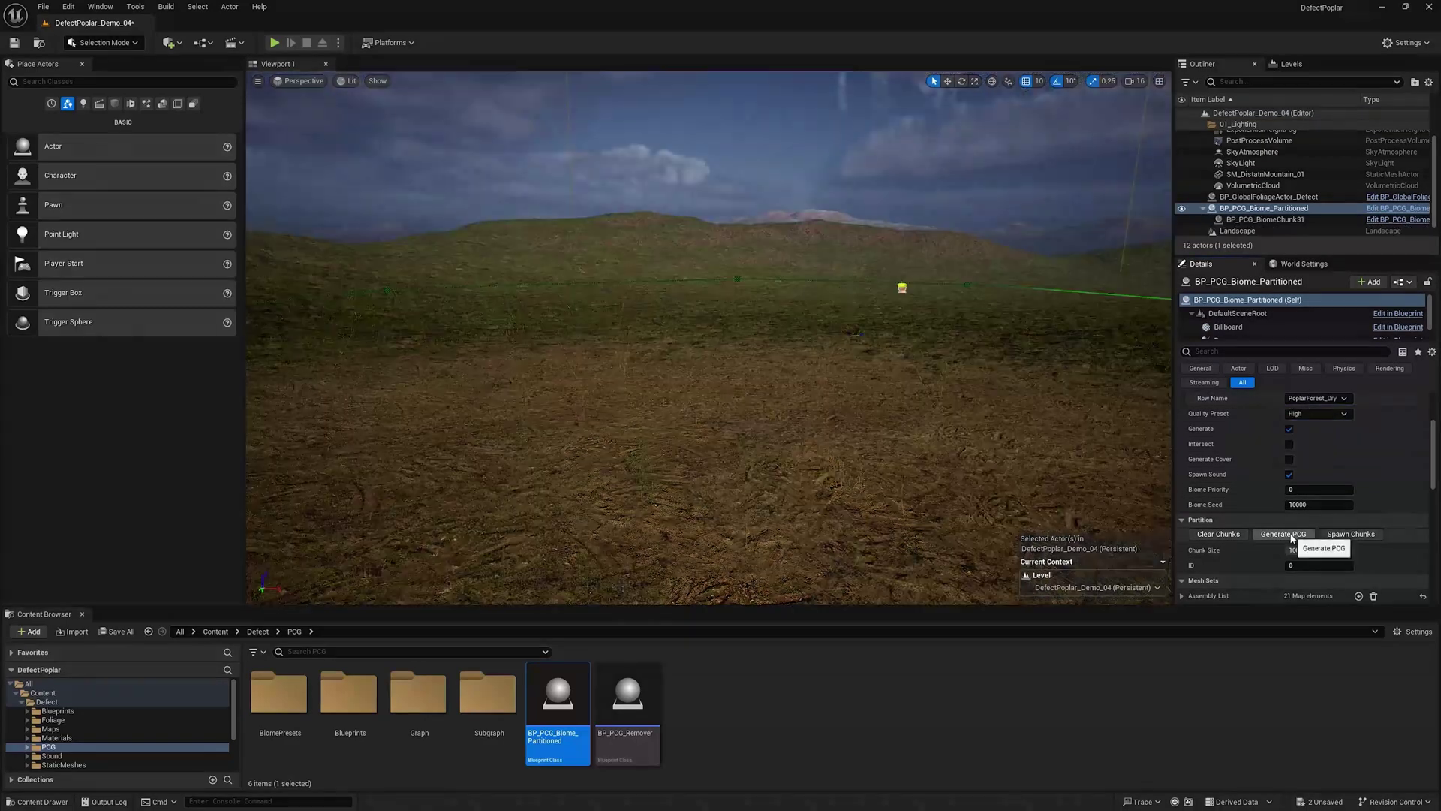
left_click(1285, 534)
- Change the biome preset row to PoplarForest_Meadows and generate its foliage
left_click(1317, 397)
left_click(1321, 443)
left_click(1285, 534)
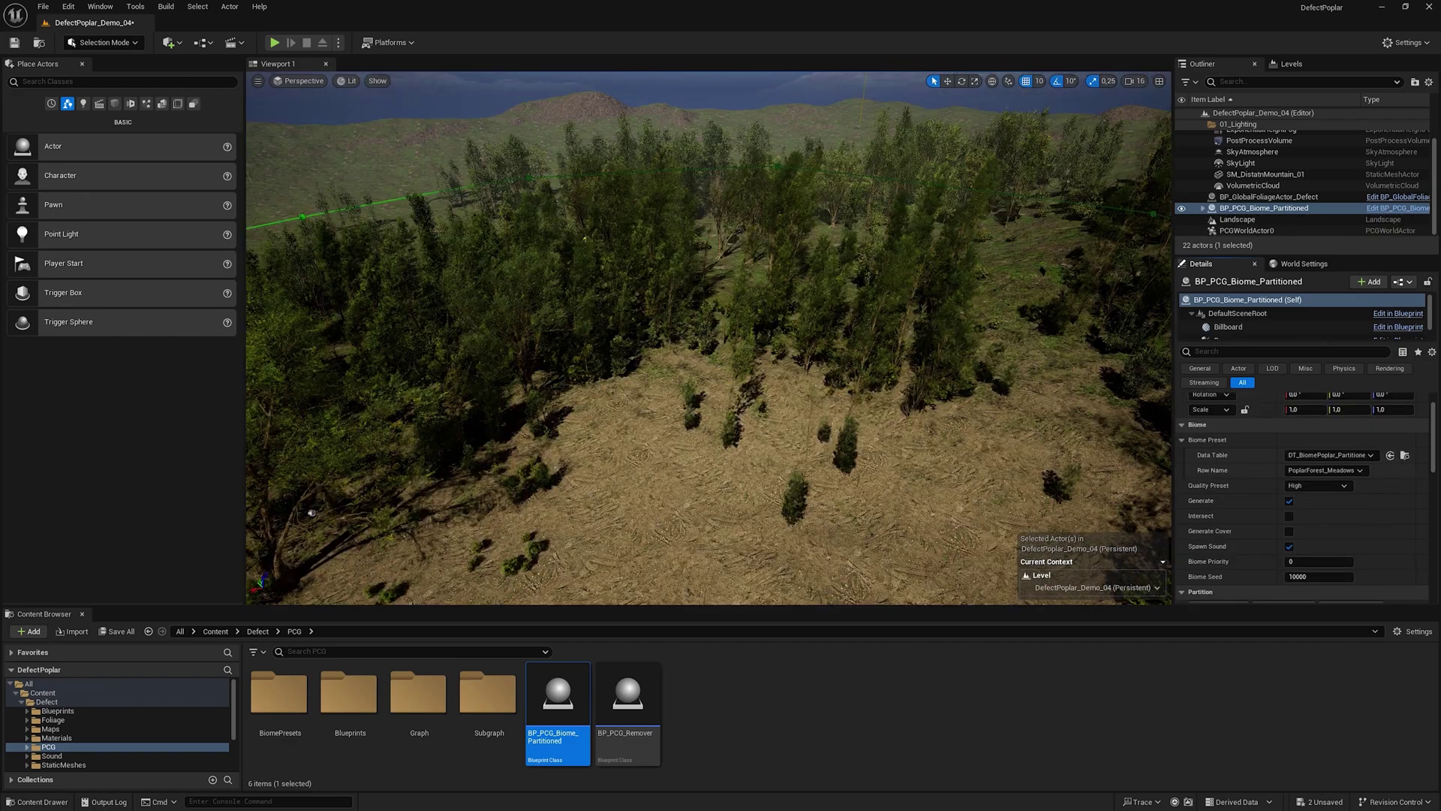
- Set the biome's Quality Preset to Low and examine the generated forest and ground cover up close
left_click(1343, 486)
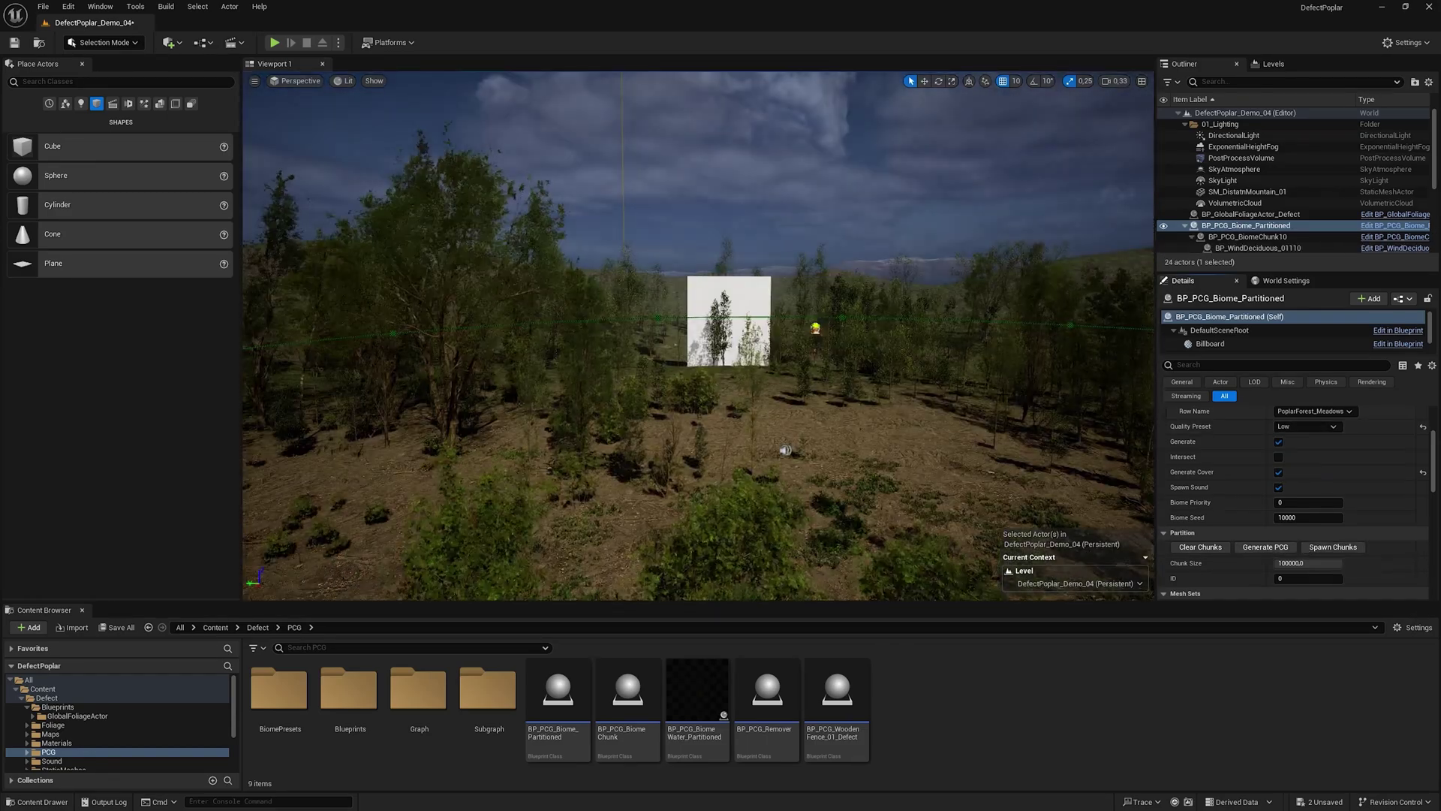
key("w")
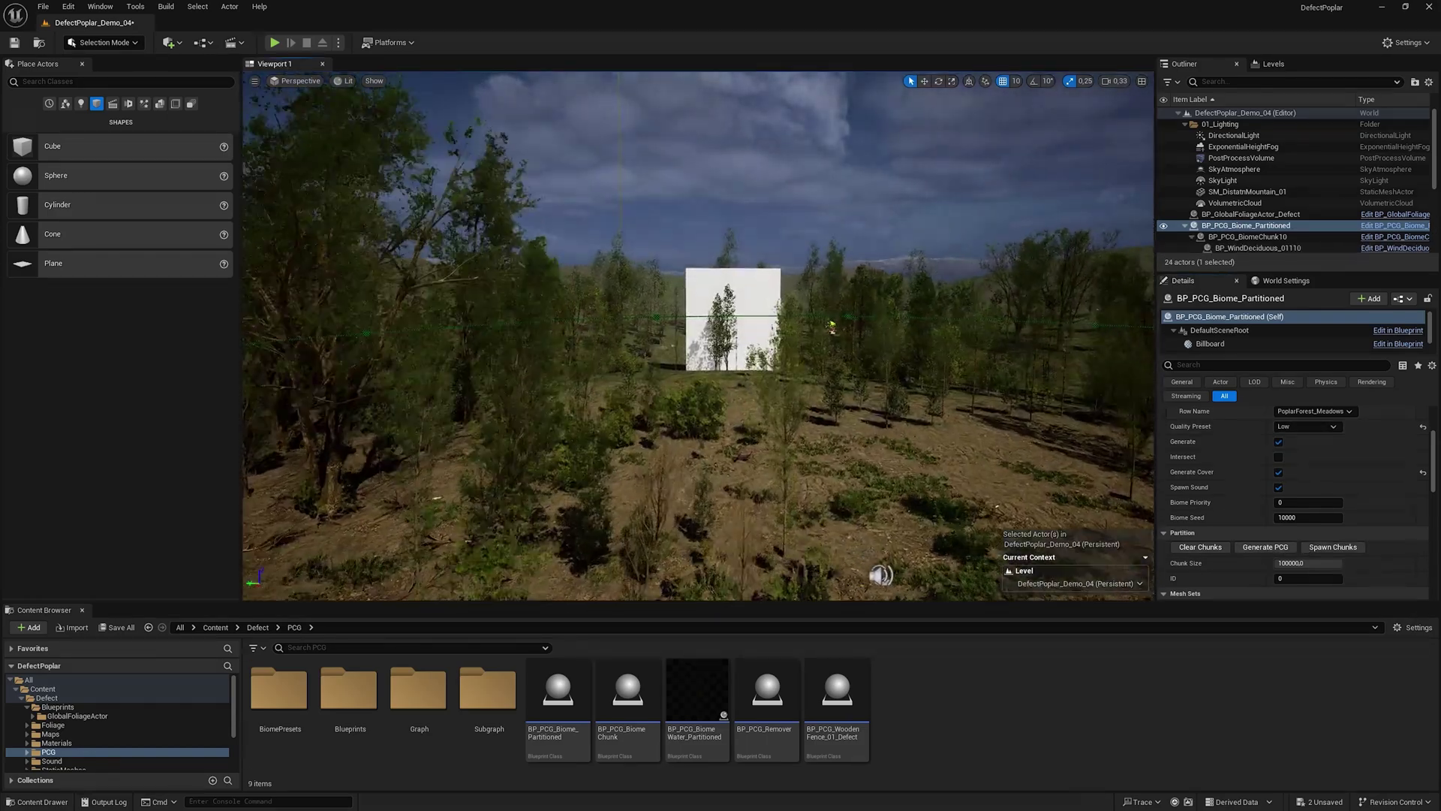
key("w")
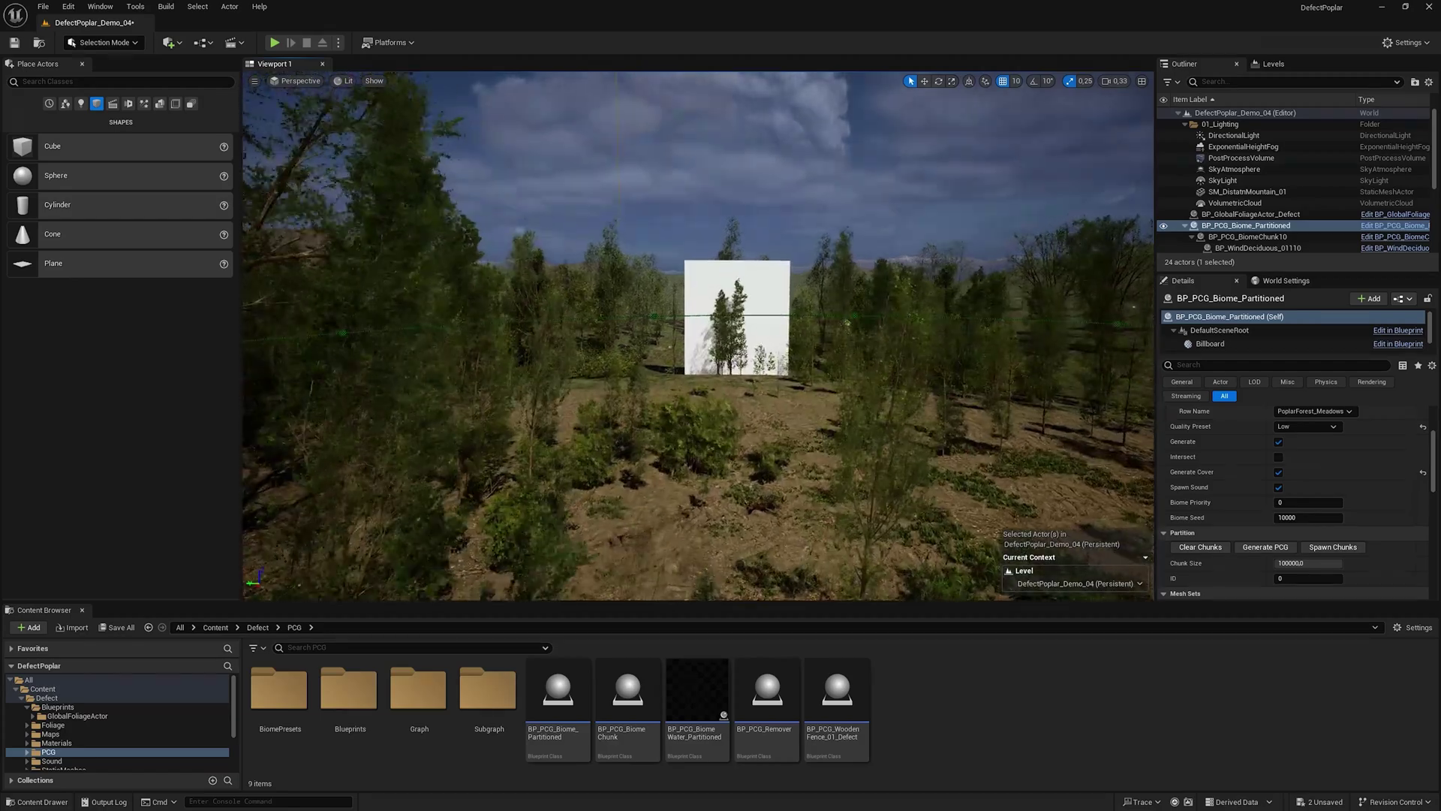
key("w")
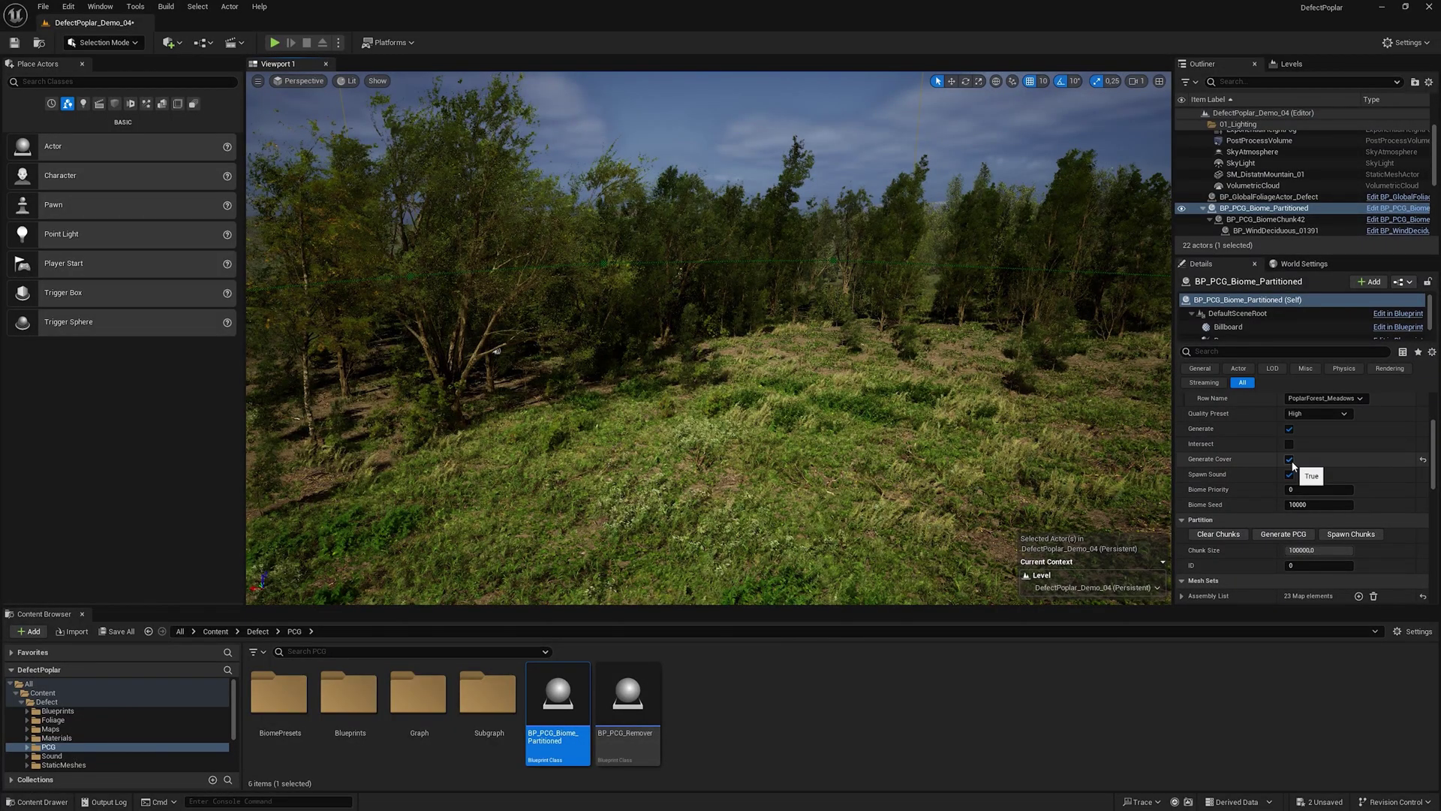
- Disable Generate Cover on the biome and regenerate its PCG foliage
left_click(1290, 459)
left_click(1285, 536)
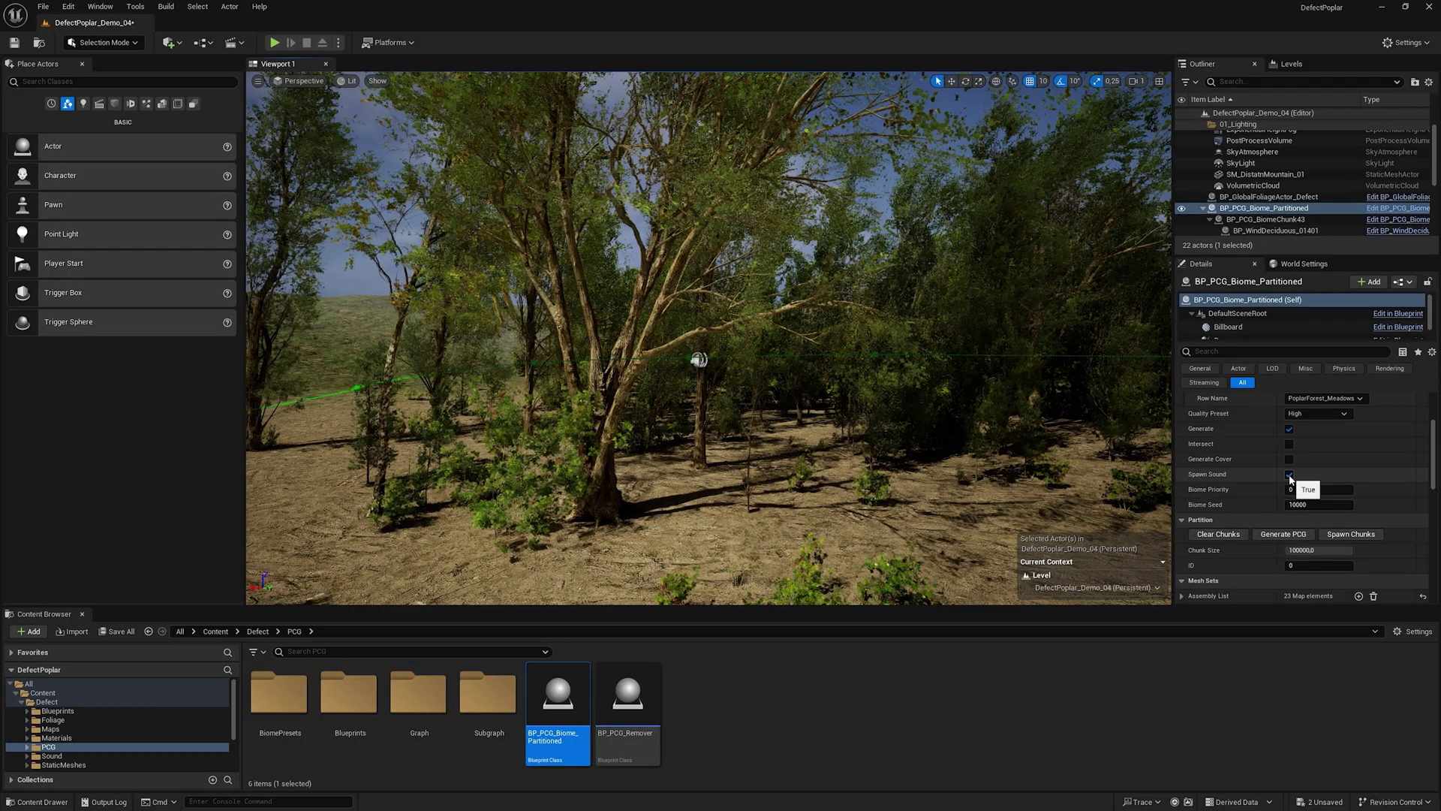
- Check a spawned wind sound actor among the trees and regenerate the biome with Spawn Sound disabled
left_click(699, 359)
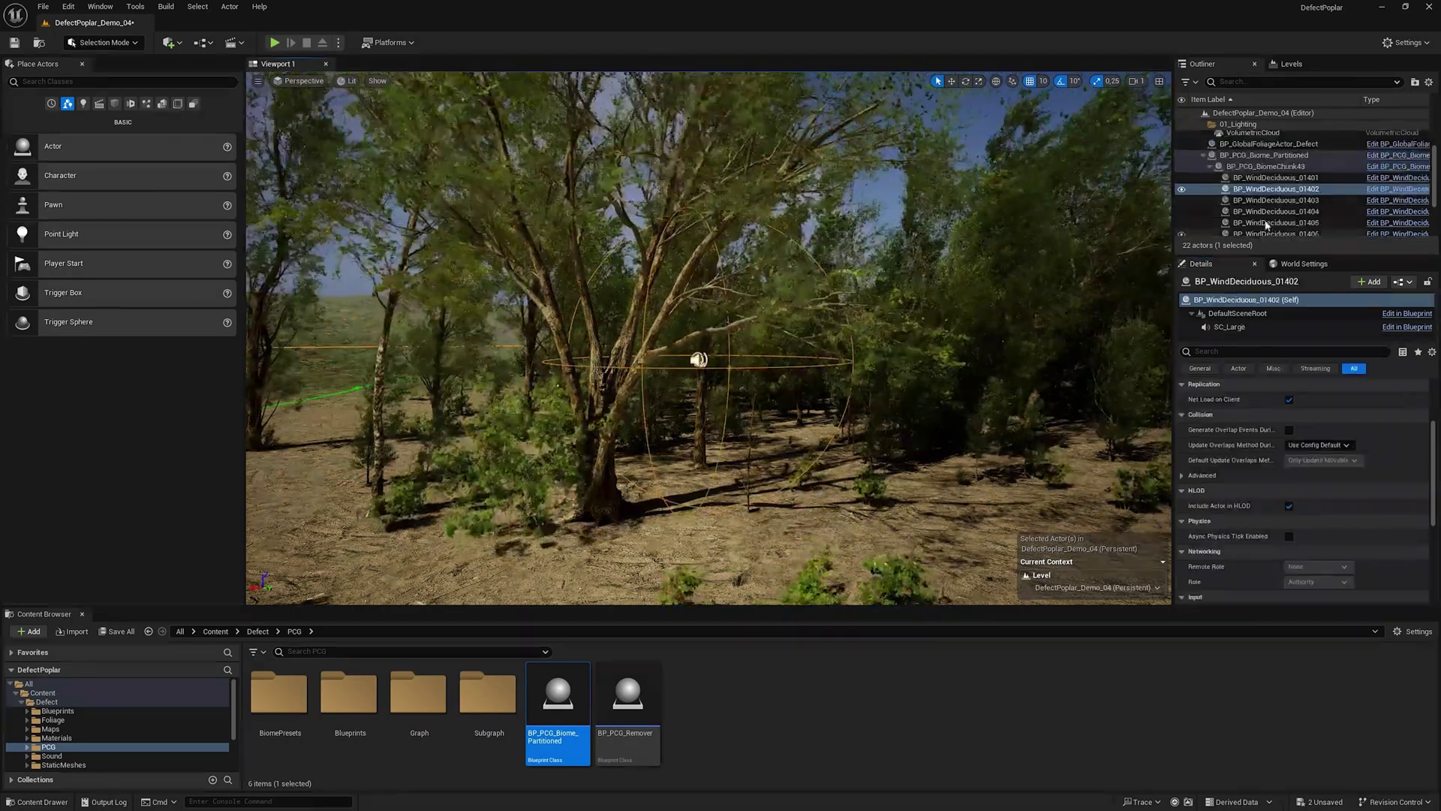
left_click(1259, 168)
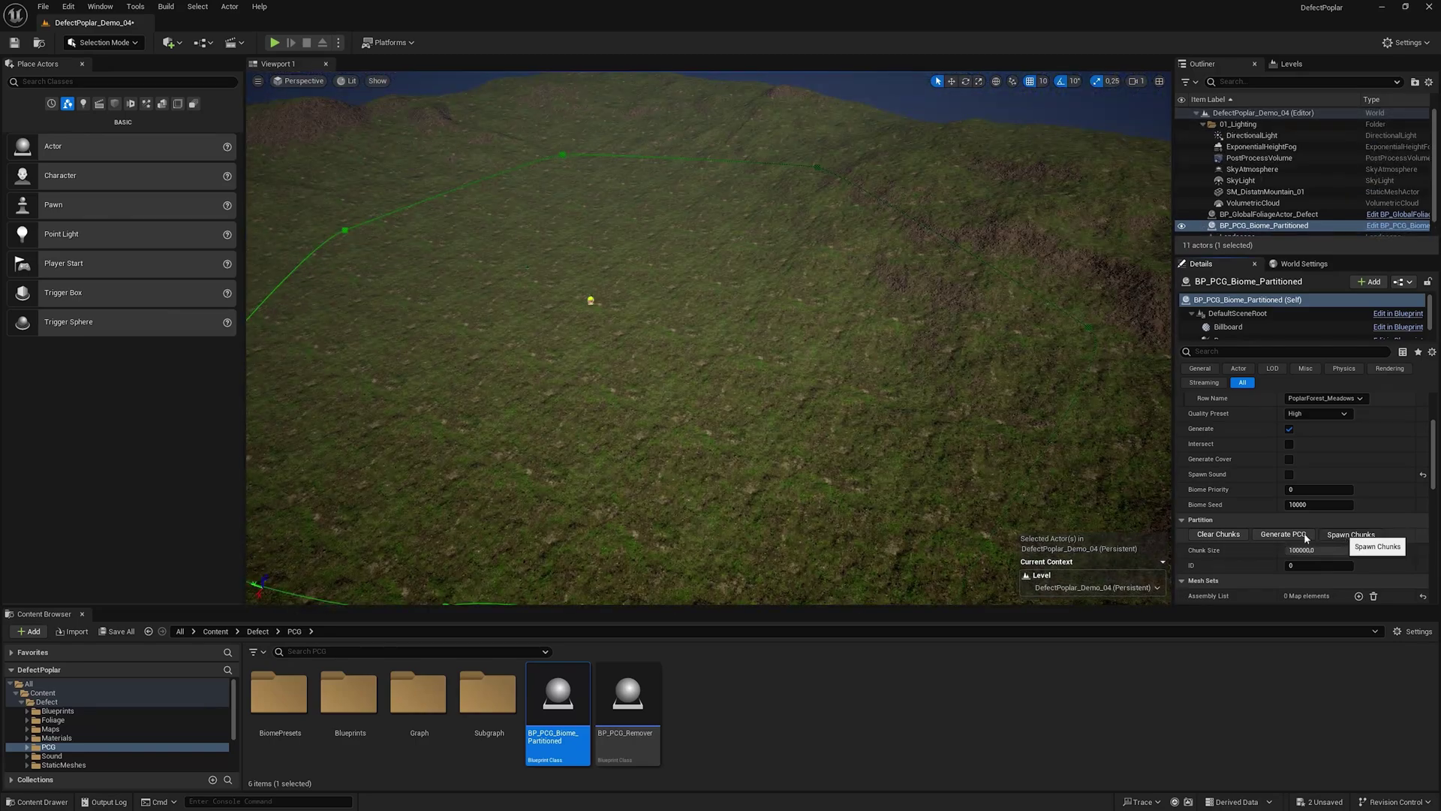
left_click(1284, 534)
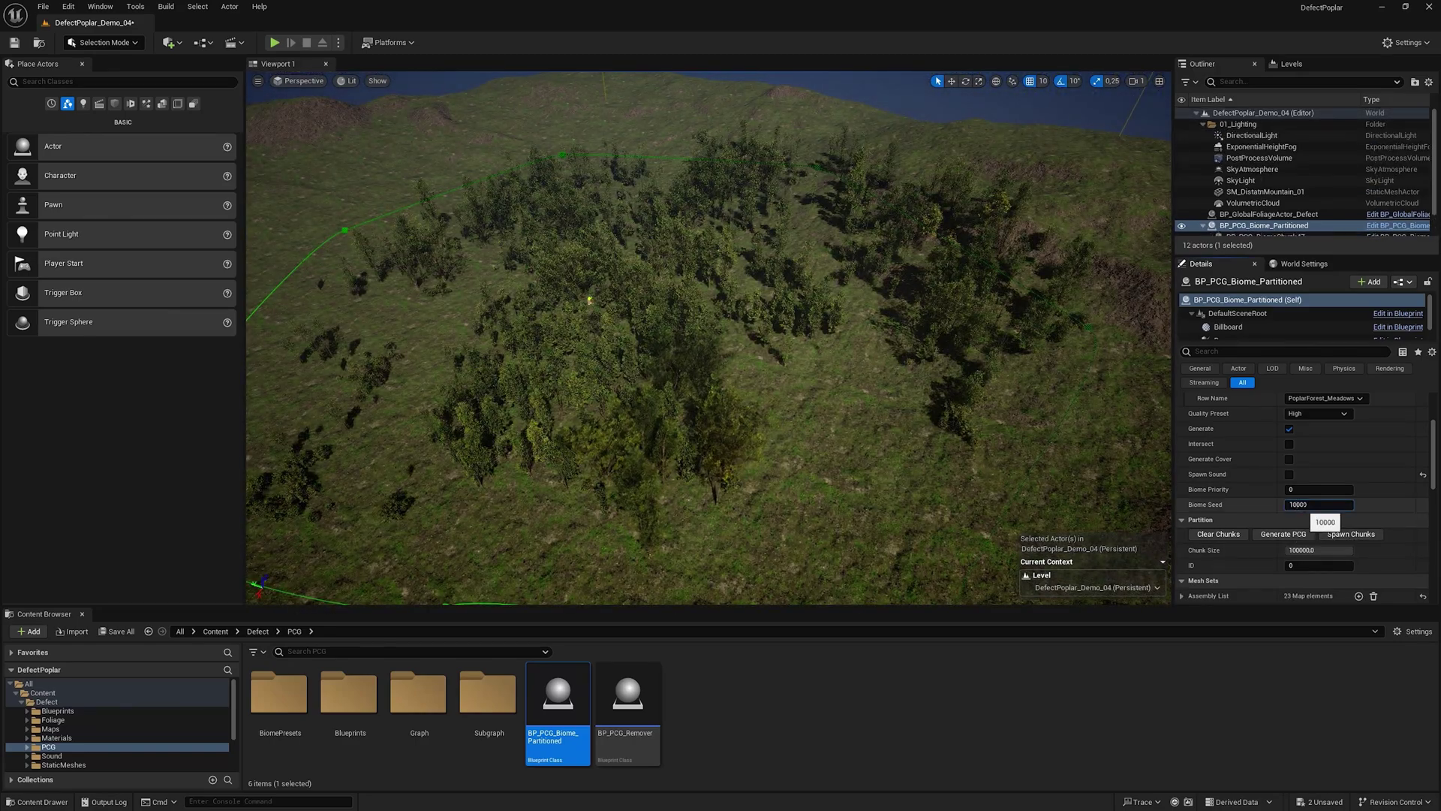
- Set the biome's Biome Seed to 1 and regenerate its PCG foliage
type("1")
key("Return")
left_click(1285, 533)
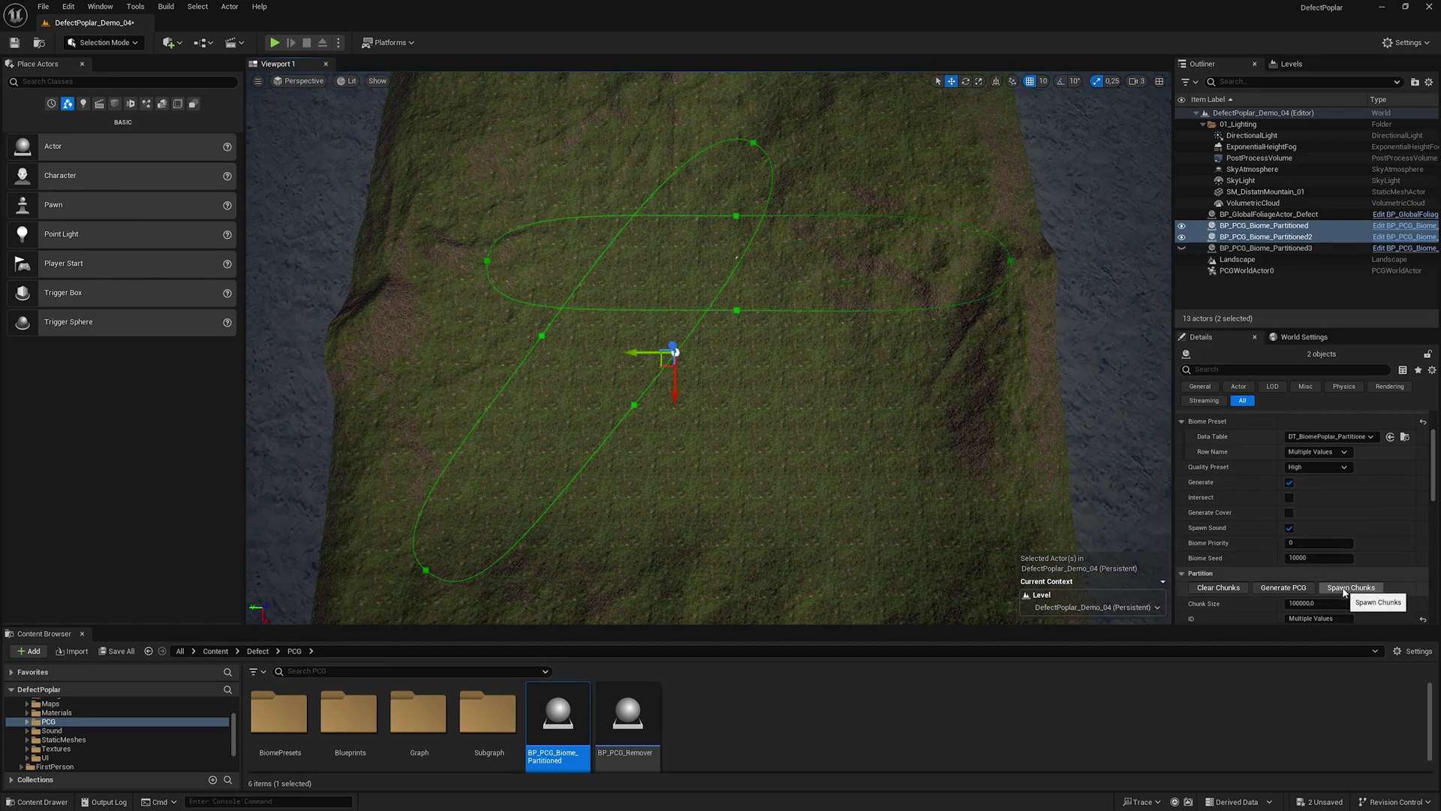
- Generate the PCG foliage of the two overlapping biome actors and look over the result
left_click(1283, 587)
right_click_drag(942, 436, 942, 338)
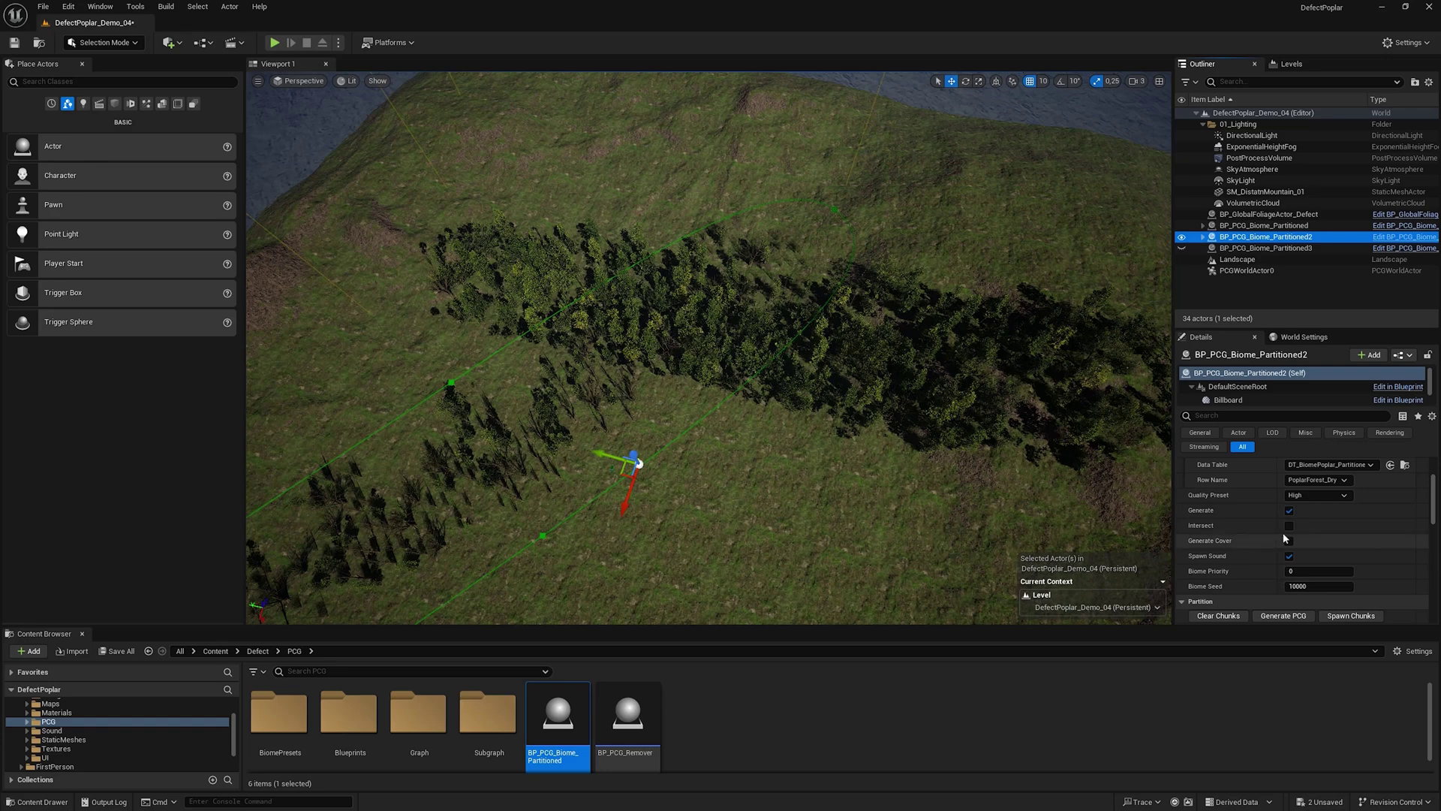
- Enable Intersect with Biome Priority 1 on BP_PCG_Biome_Partitioned2, regenerate it together with BP_PCG_Biome_Partitioned, and examine where the two forests overlap
left_click(1290, 526)
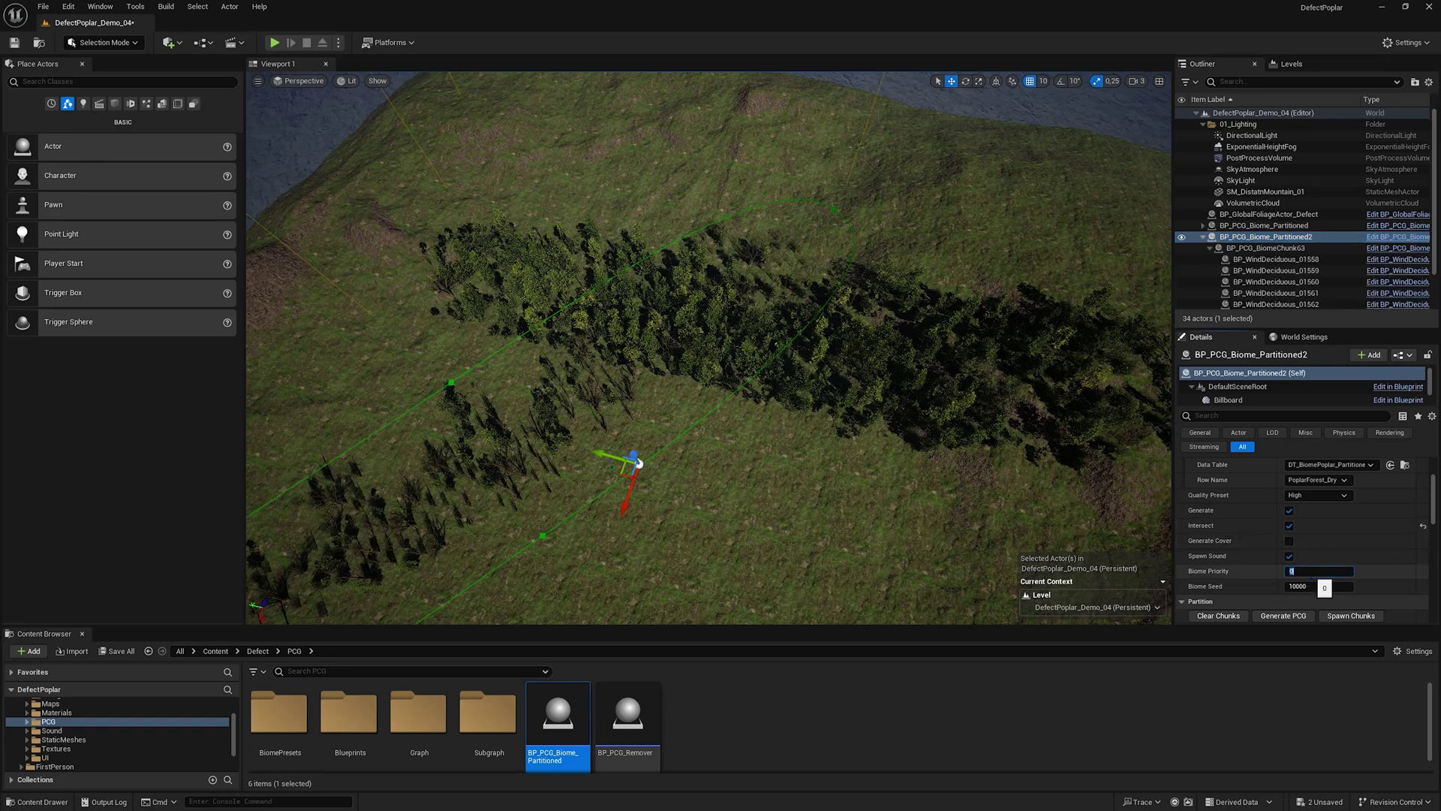
left_click(1204, 236)
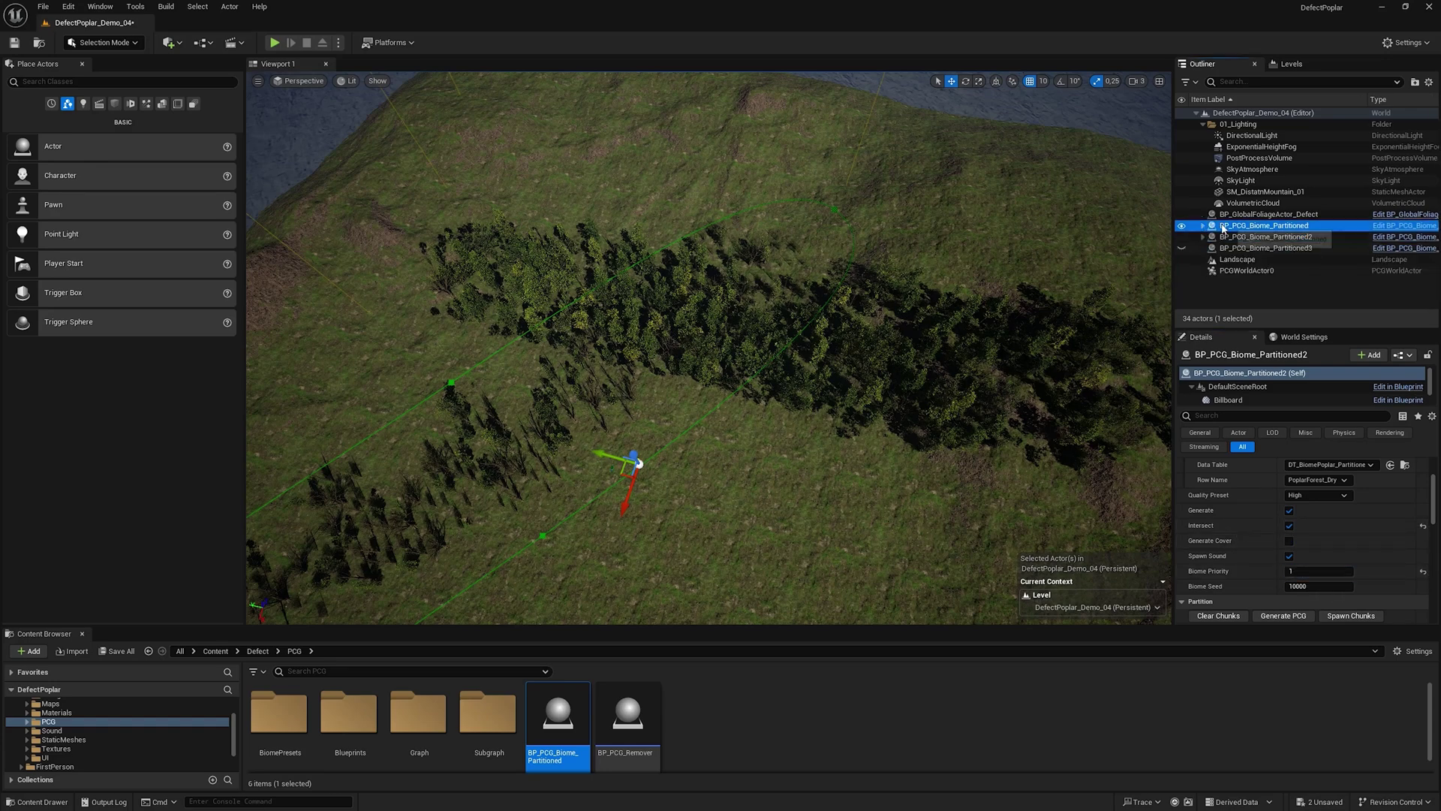
left_click(1265, 226, "ctrl")
left_click(1351, 570)
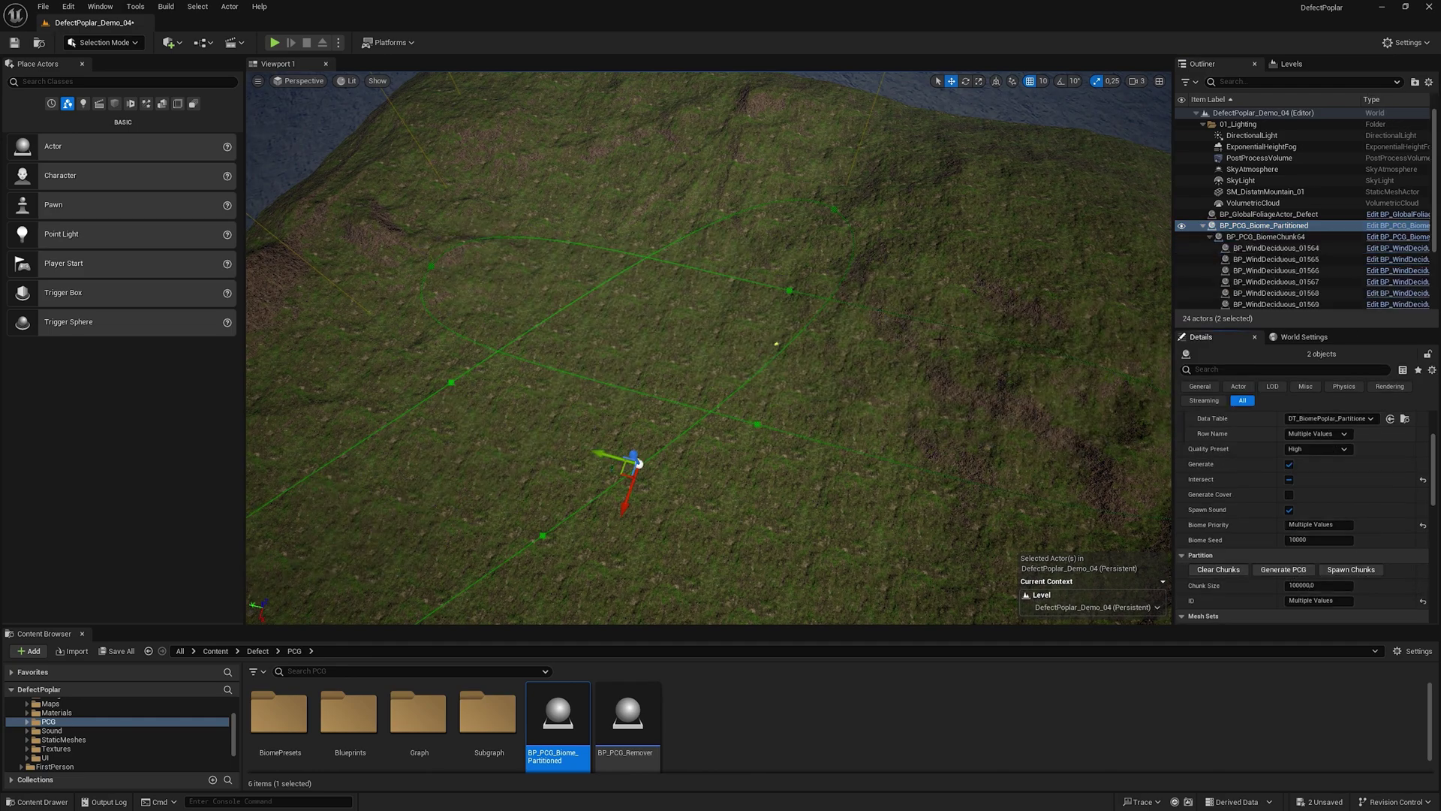
key("w")
right_click_drag(713, 269, 683, 300)
key("w")
key("s")
right_click_drag(835, 307, 836, 306)
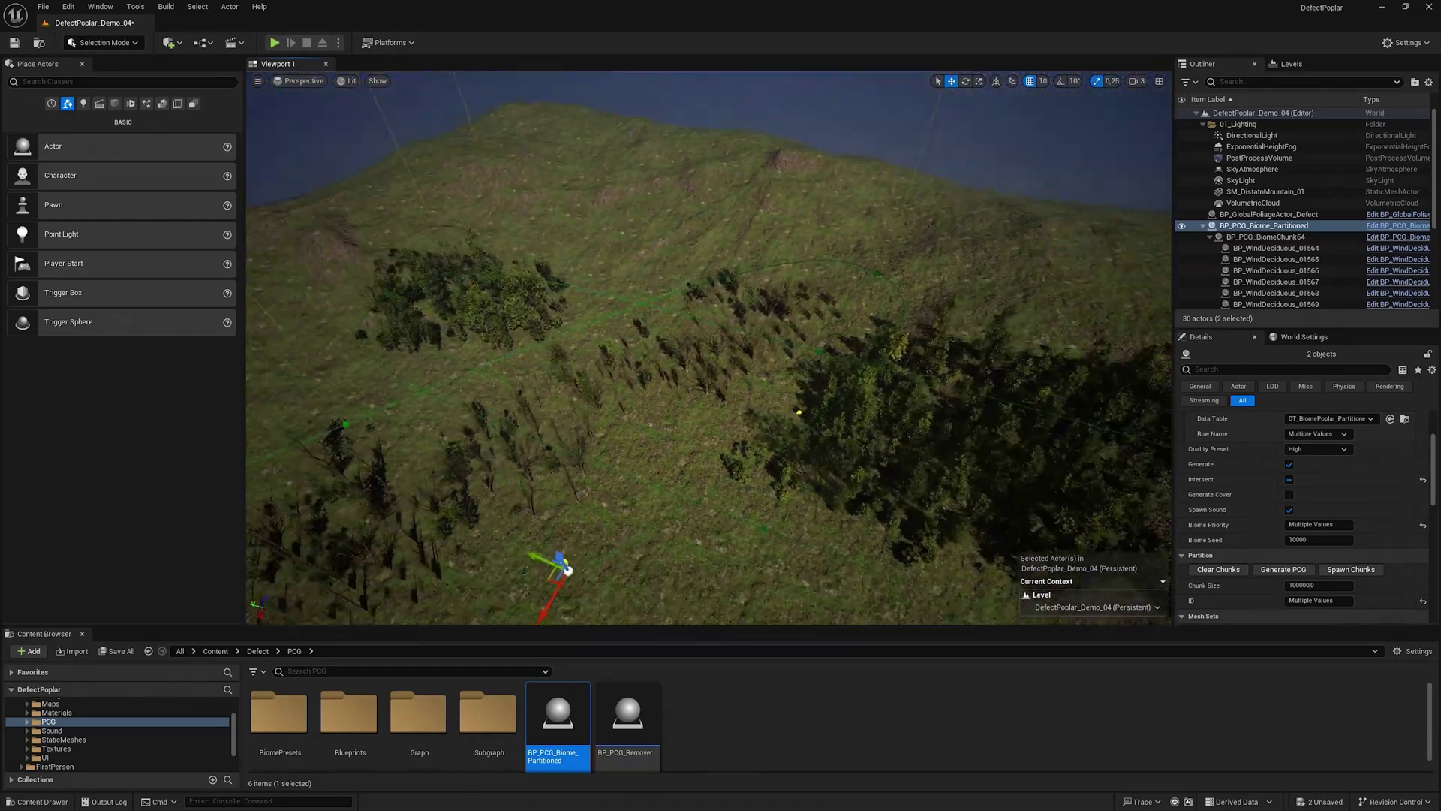
key("f")
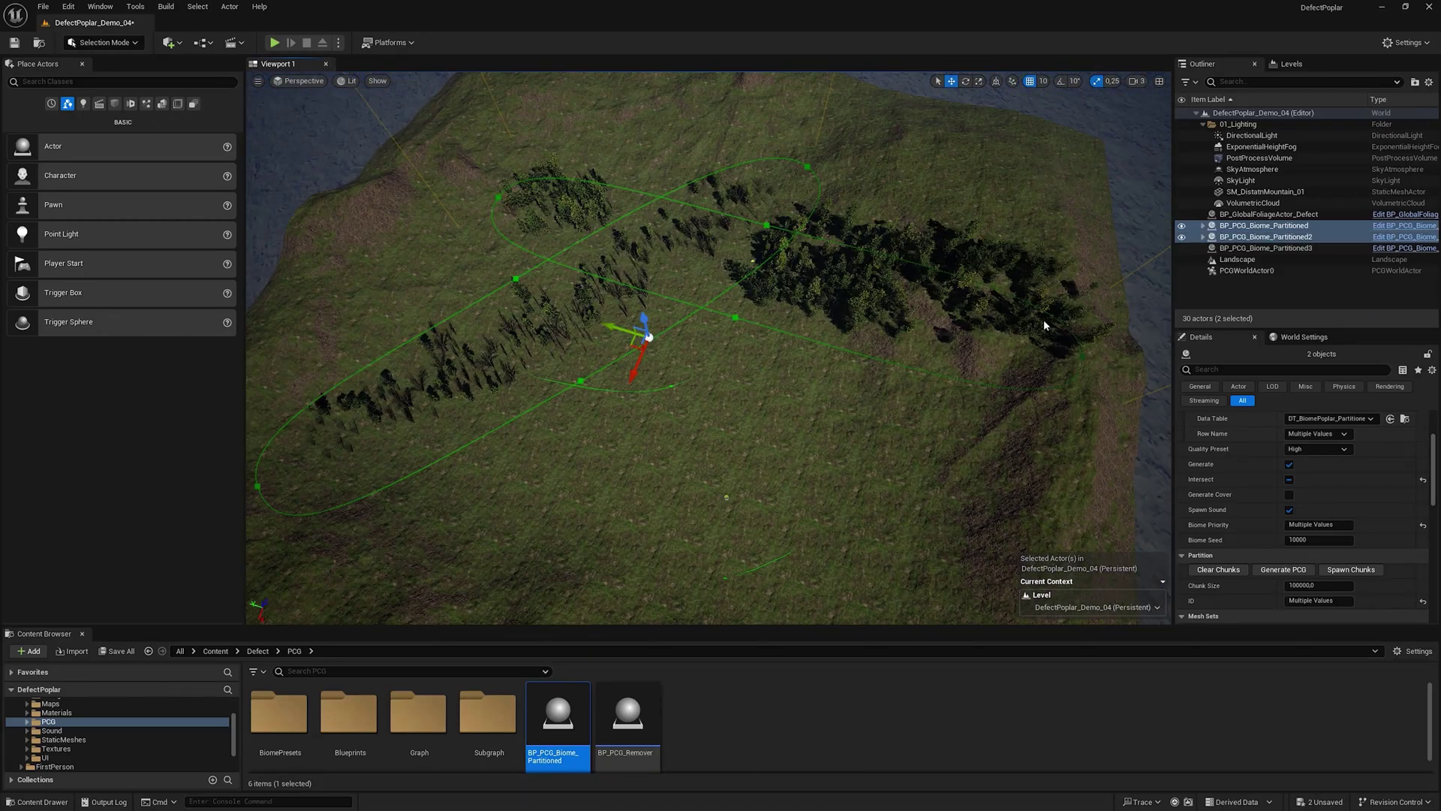
- Enable Intersect with Biome Priority 2 on BP_PCG_Biome_Partitioned3 and regenerate all three biomes together
double_click(1266, 248)
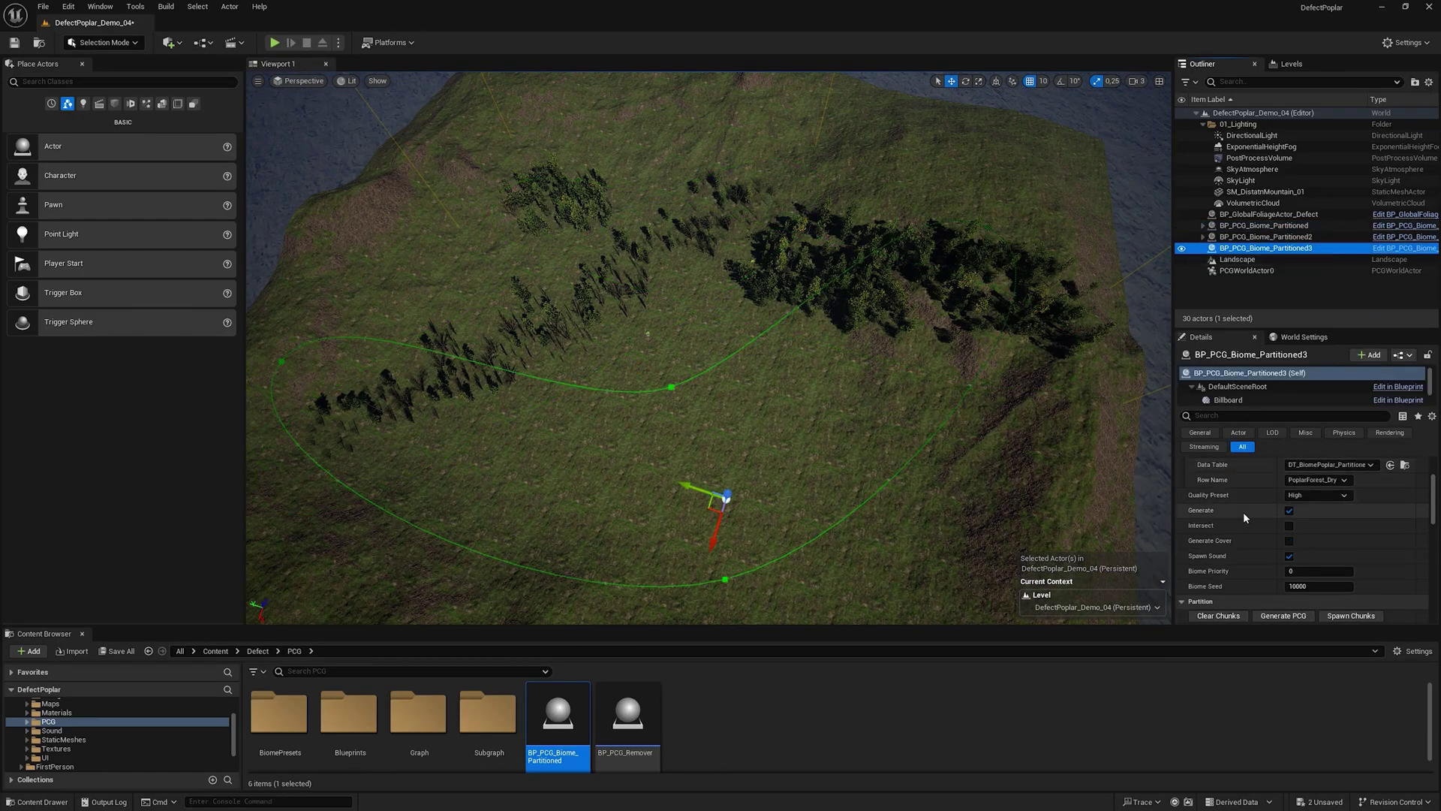
left_click(1288, 526)
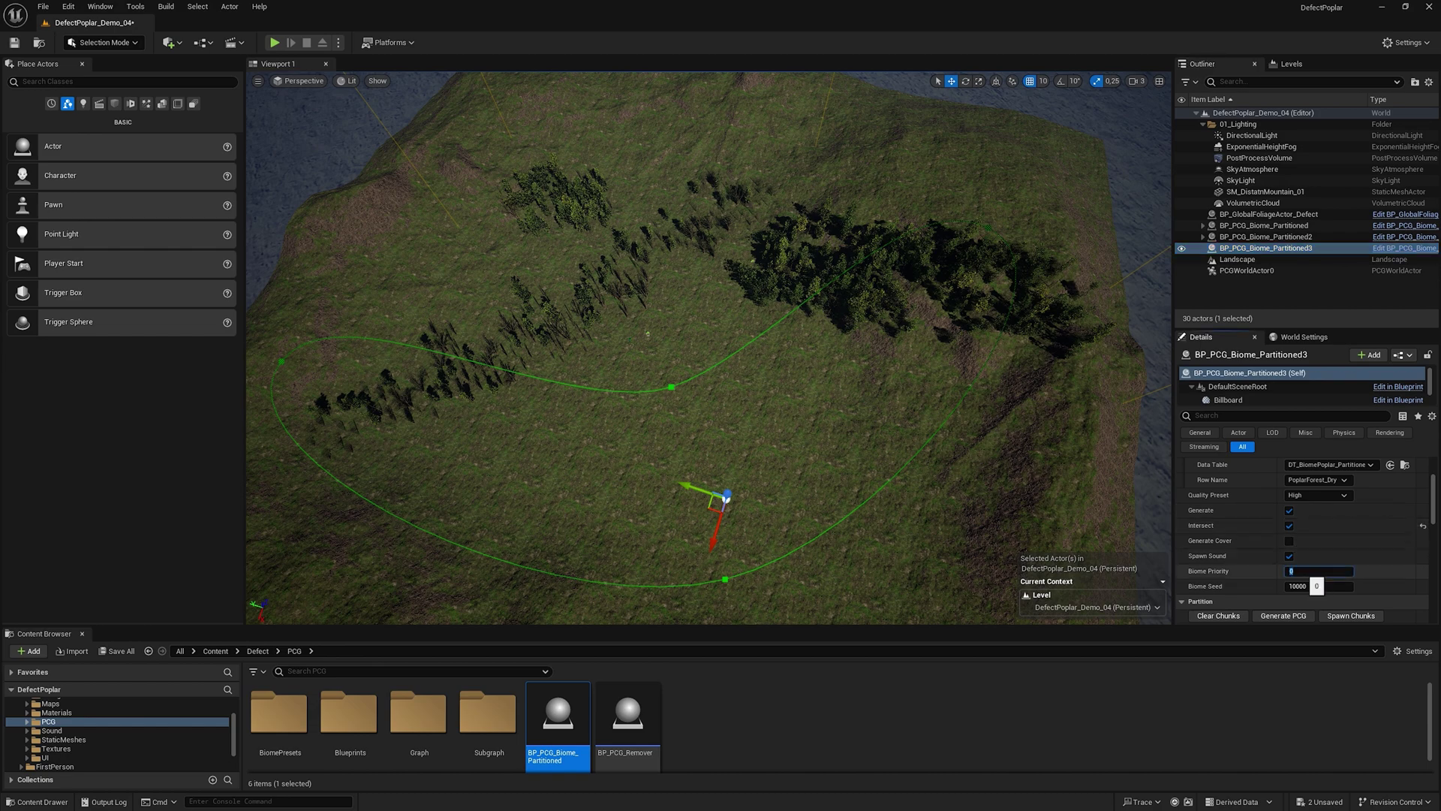
left_click(1266, 225)
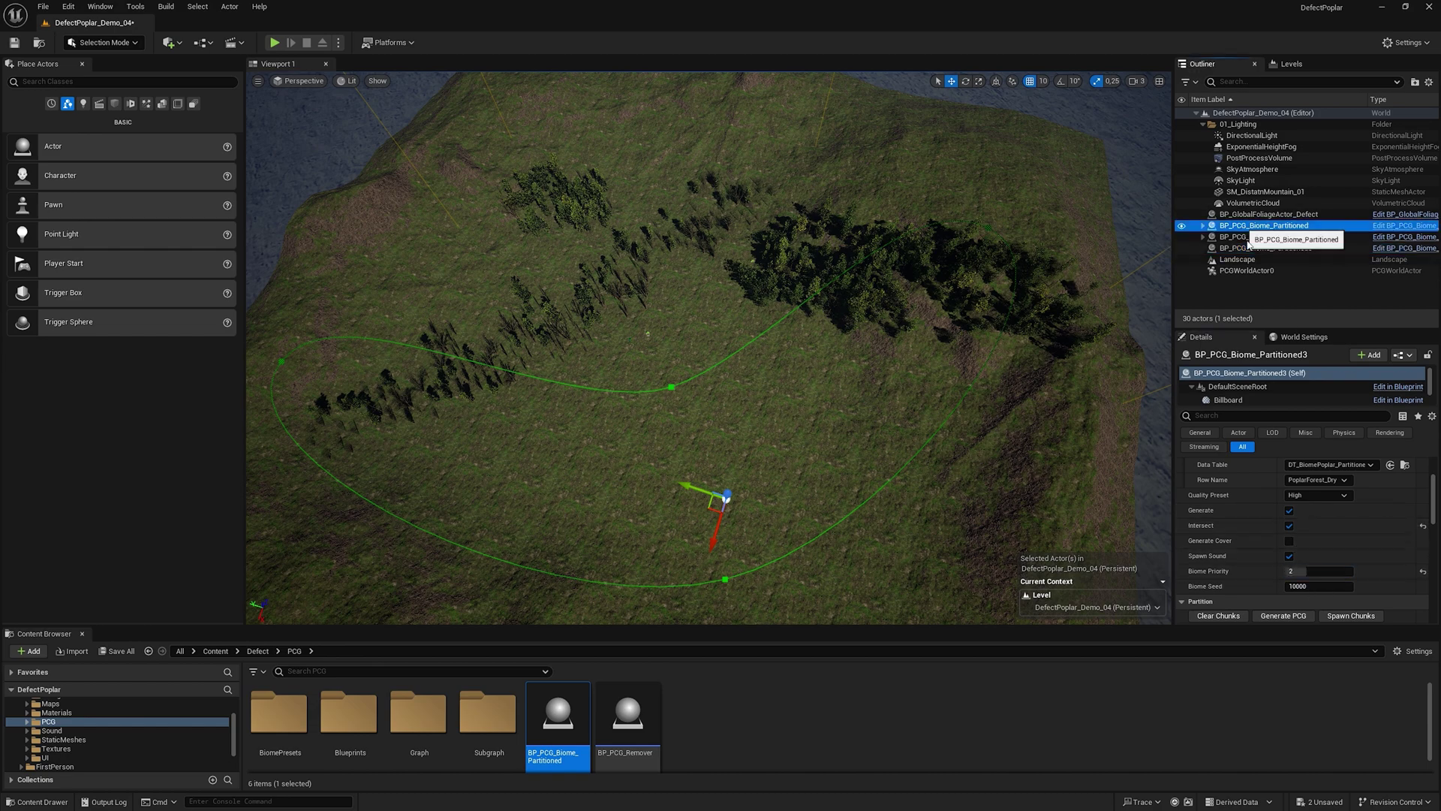
left_click(1266, 247, "shift")
left_click(1324, 570)
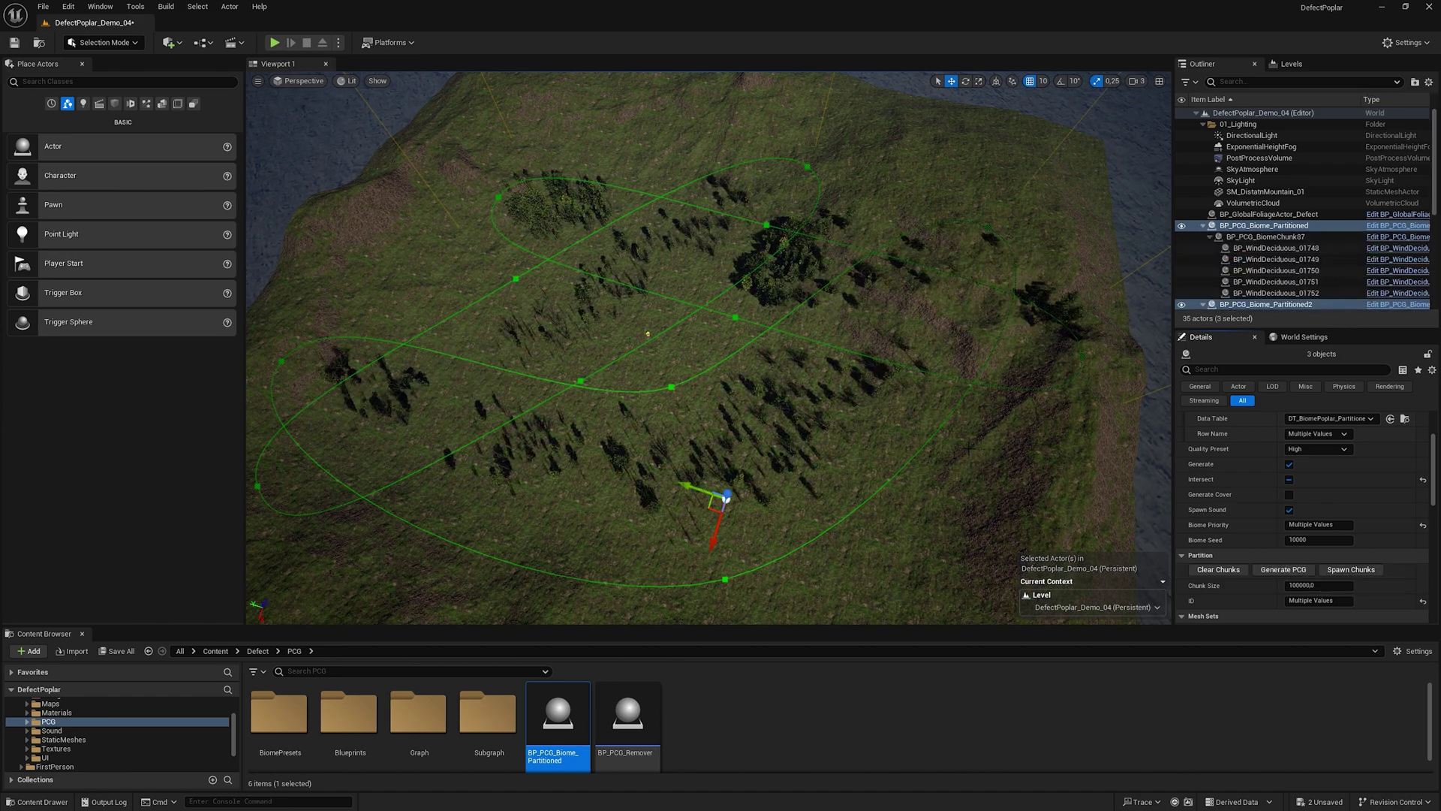
- Check which trees belong to each overlapping biome by selecting the generated foliage areas in the level
left_click(857, 403)
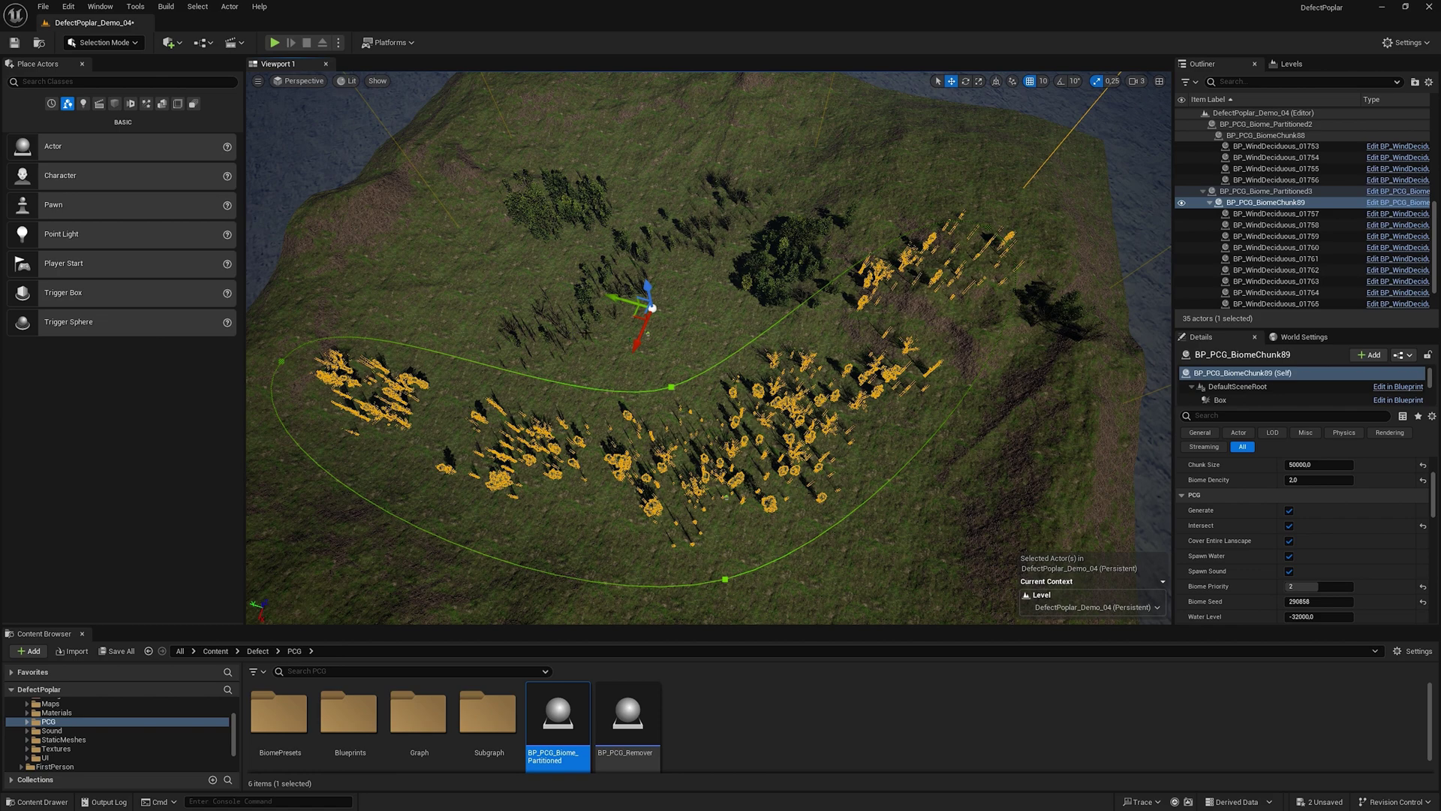
left_click(543, 334)
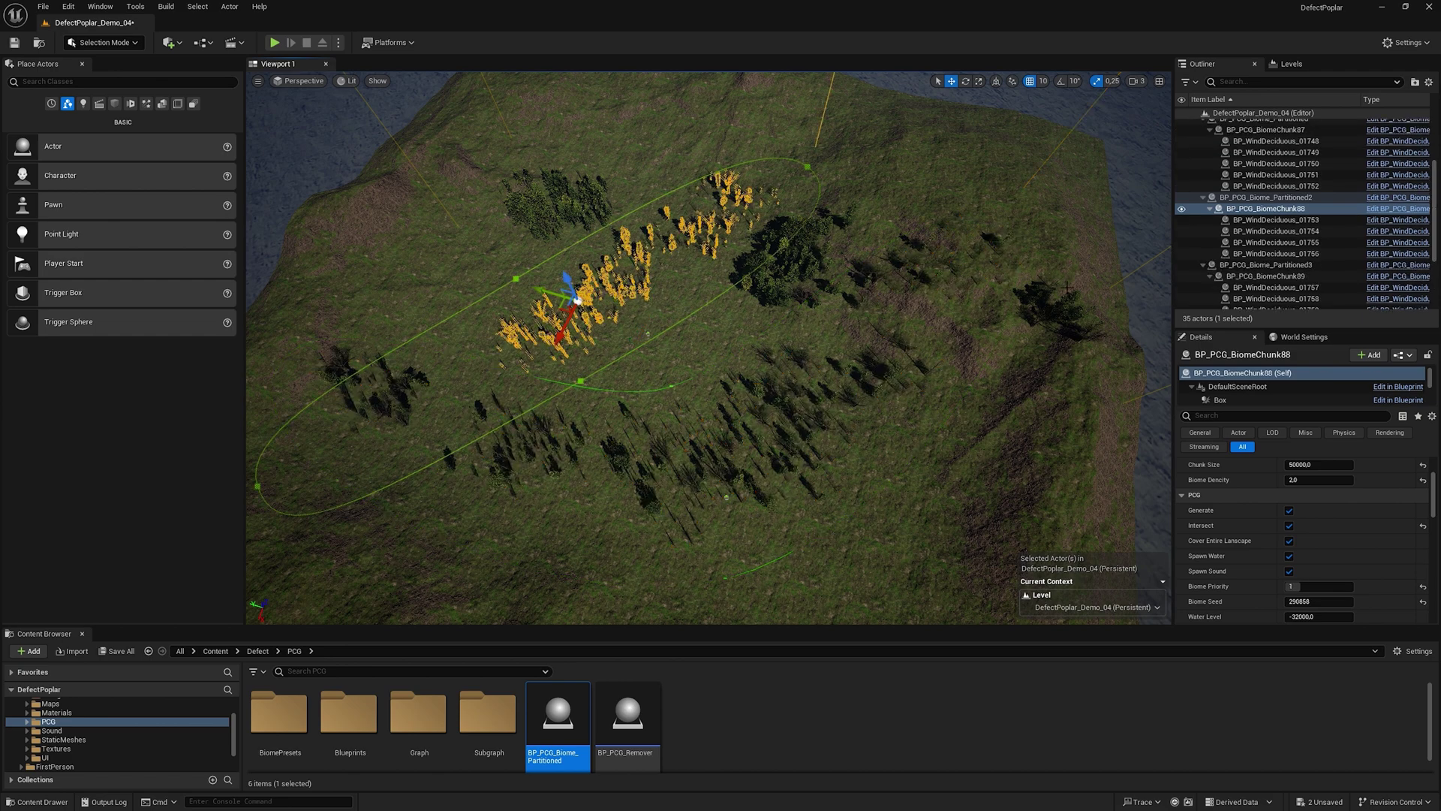
left_click(698, 293)
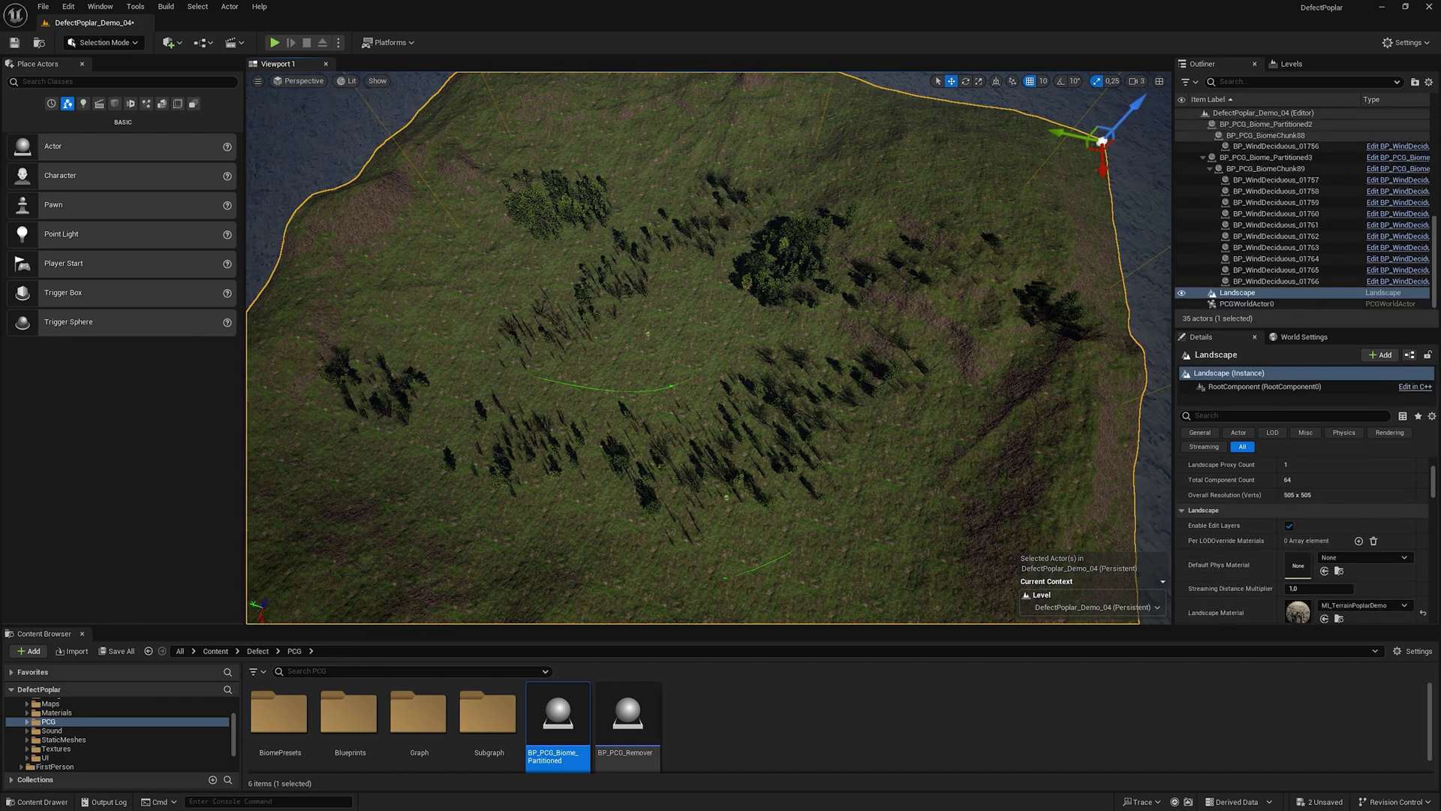
left_click(785, 255)
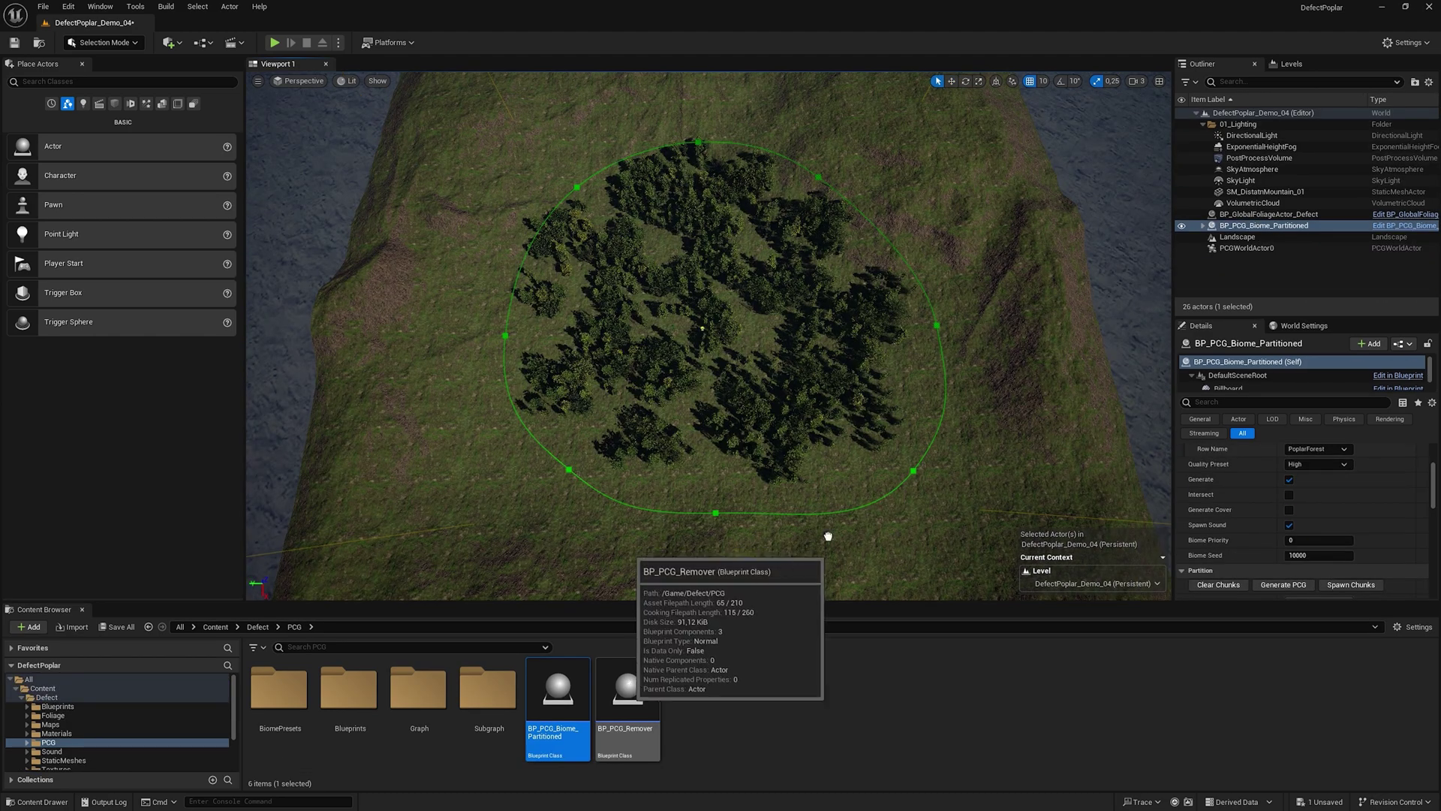
- Place a BP_PCG_Remover beside the forest and stretch its spline outline across the trees
left_click_drag(607, 674, 865, 475)
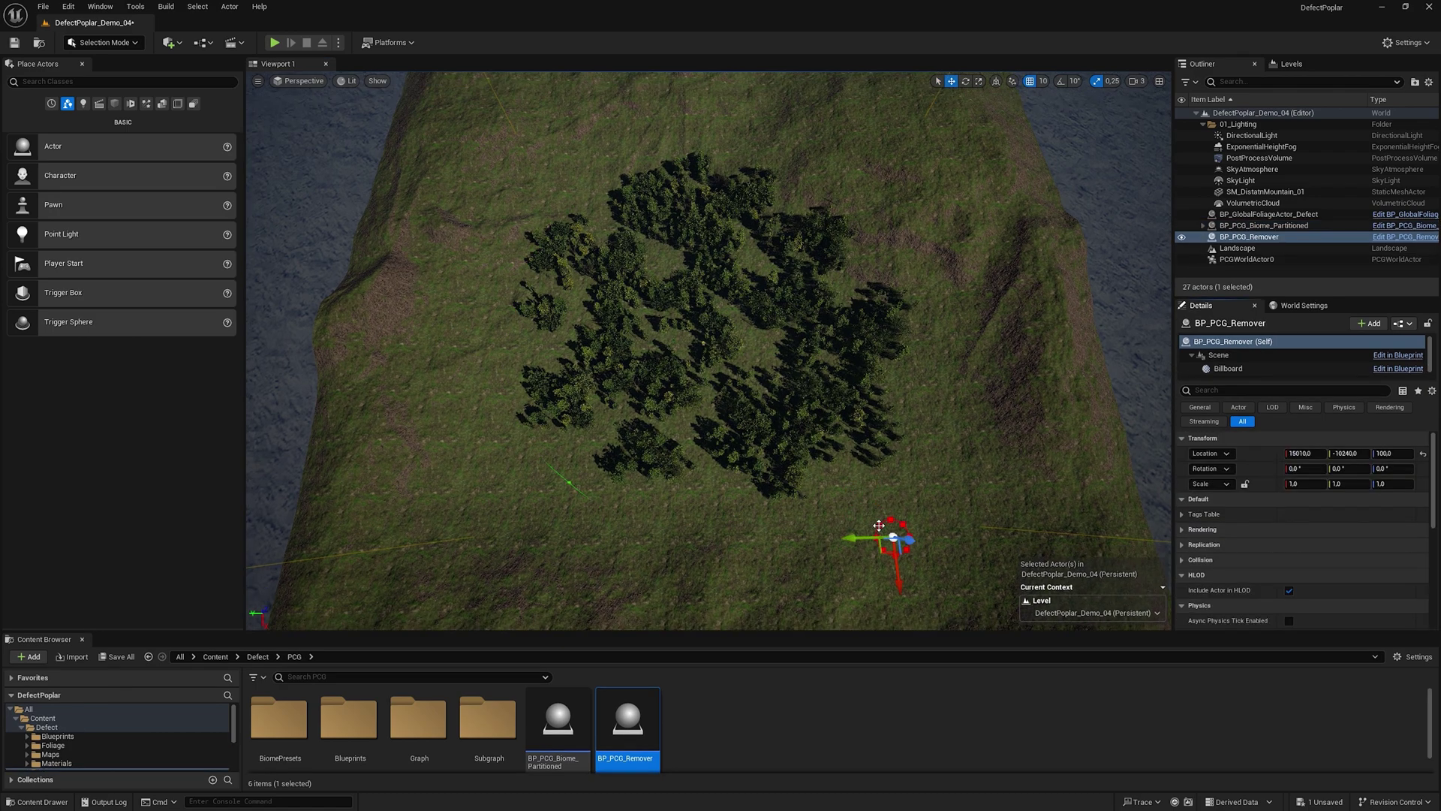
left_click(879, 525)
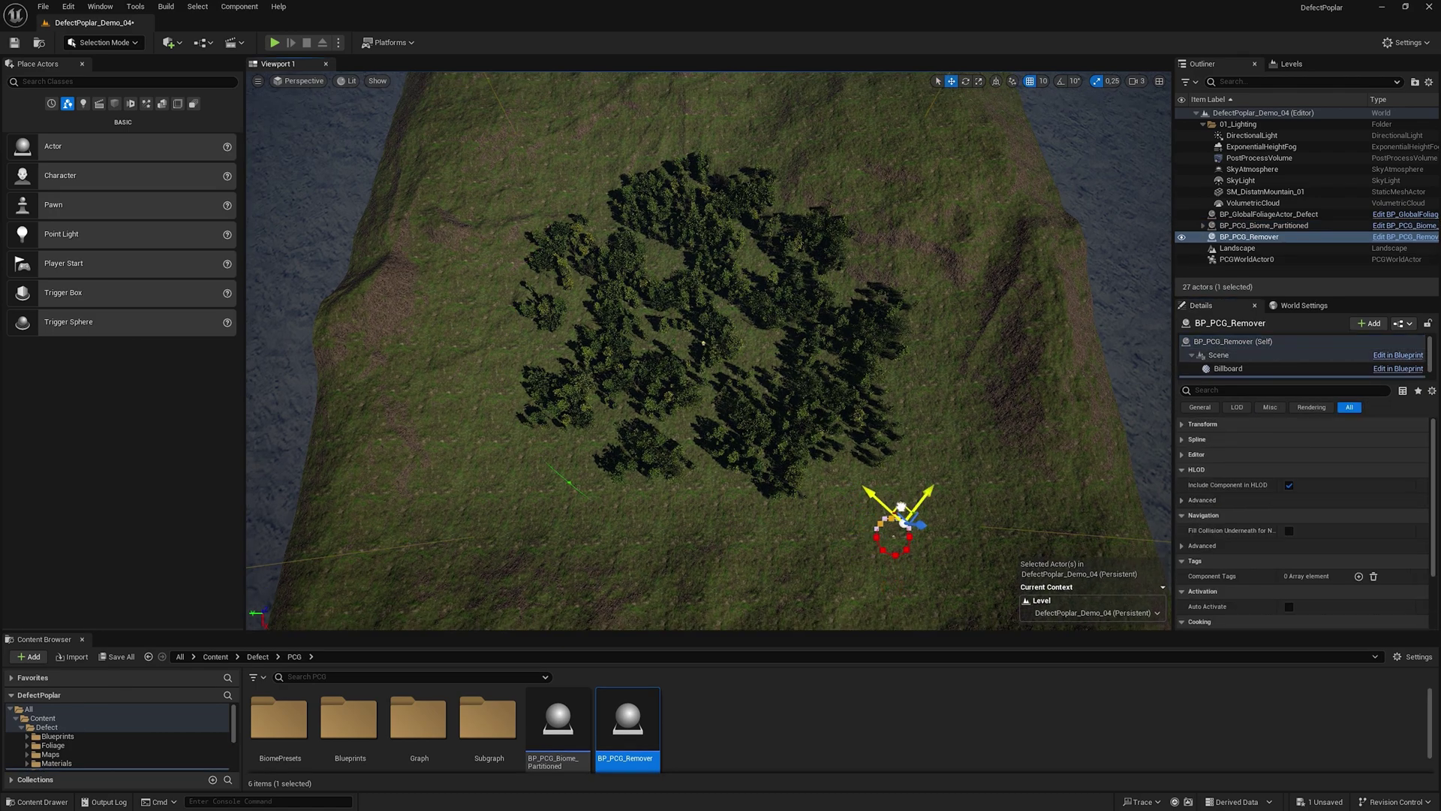
left_click_drag(906, 506, 886, 242)
left_click(885, 552)
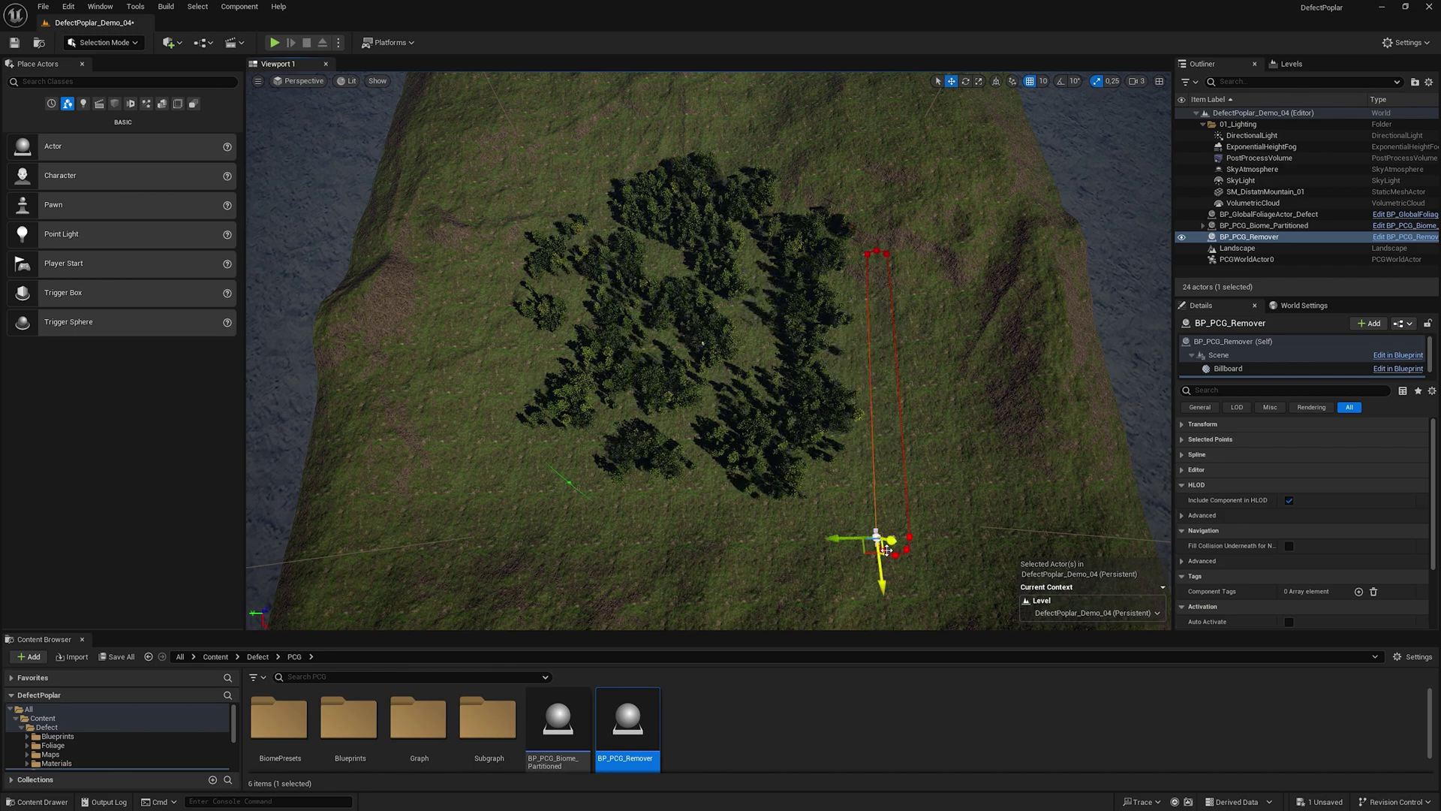
left_click(867, 256)
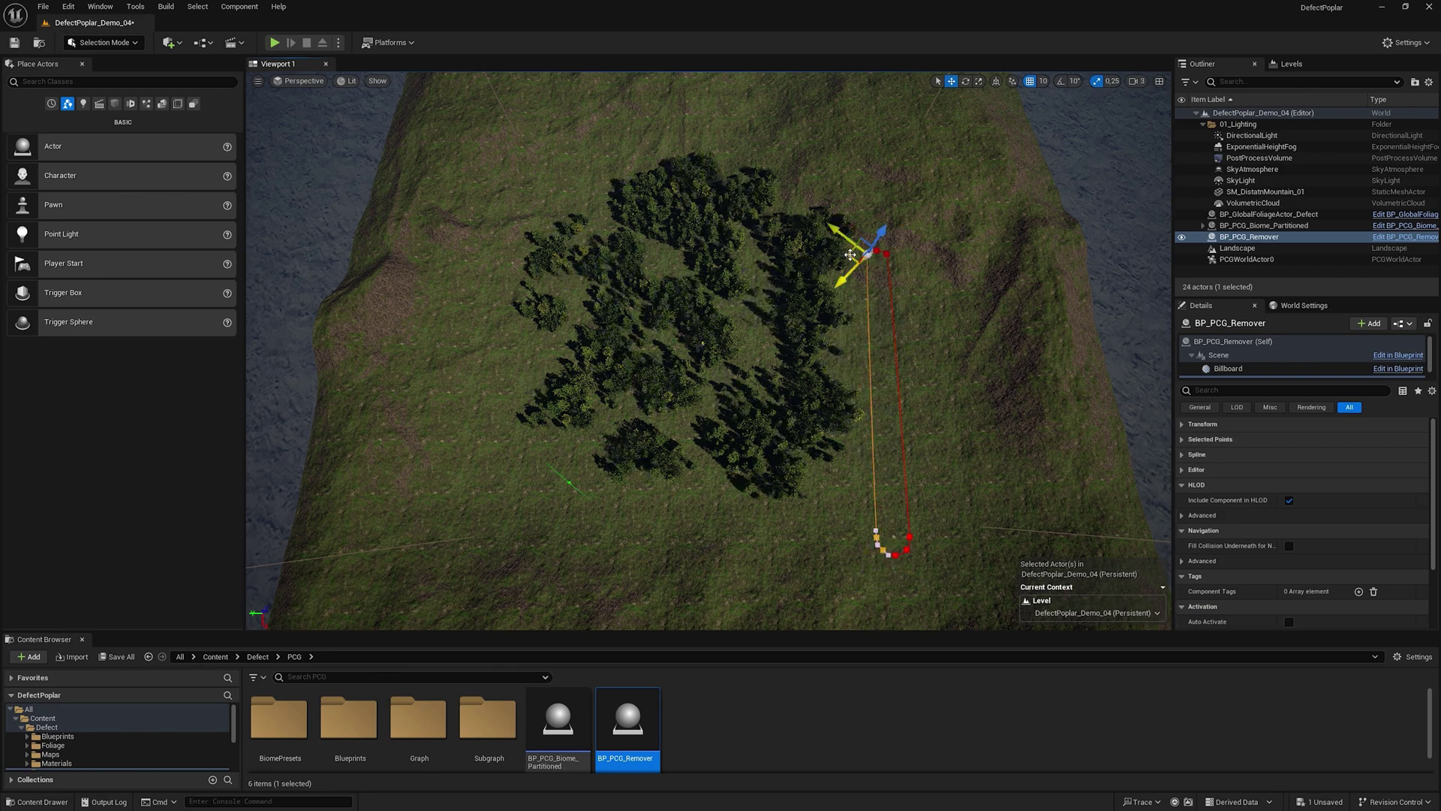
left_click_drag(850, 255, 662, 249)
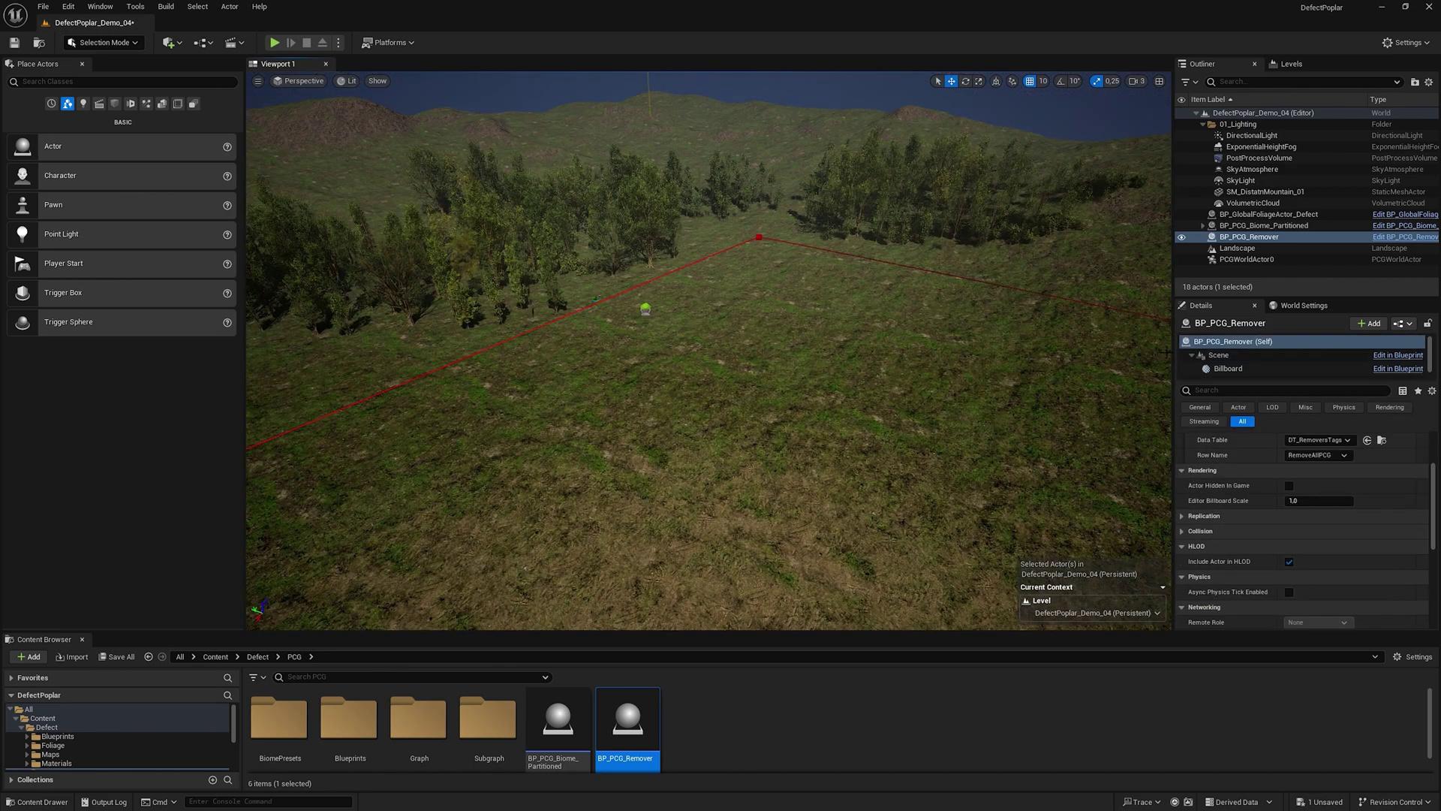
- Try the RemoveTrees row on the remover, switch its Row Name to RemoveCover, and examine the affected ground
left_click(1312, 456)
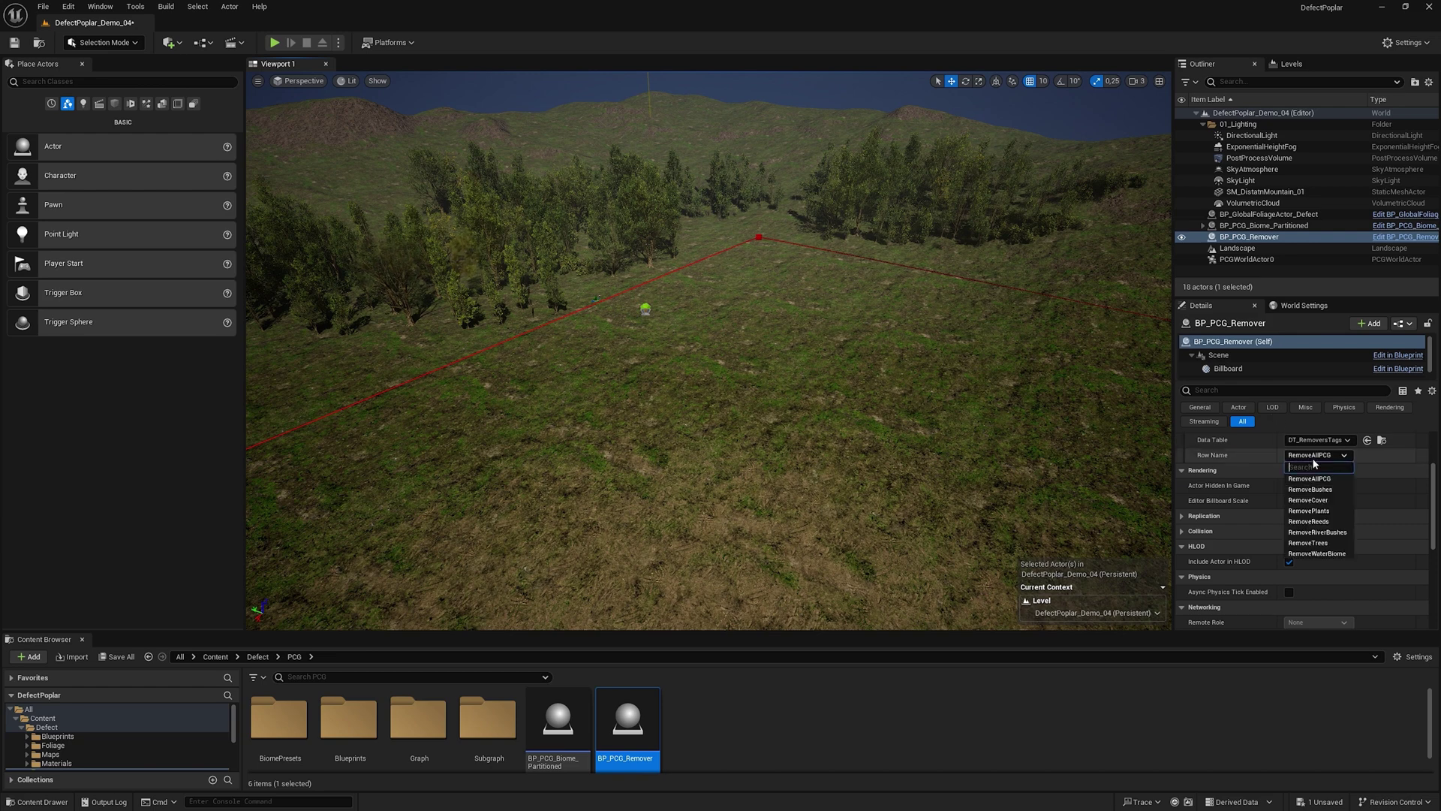
left_click(1310, 542)
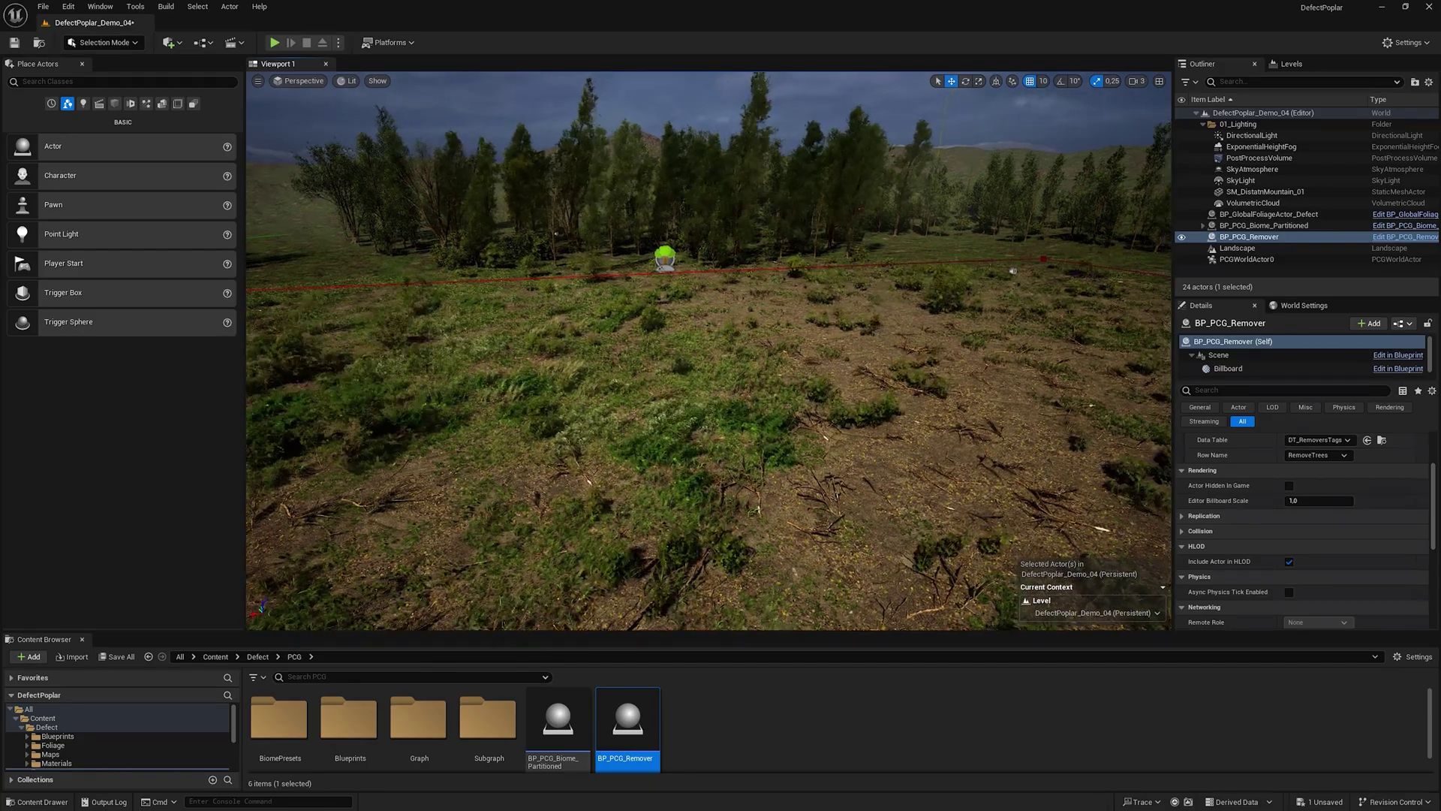
left_click(1318, 455)
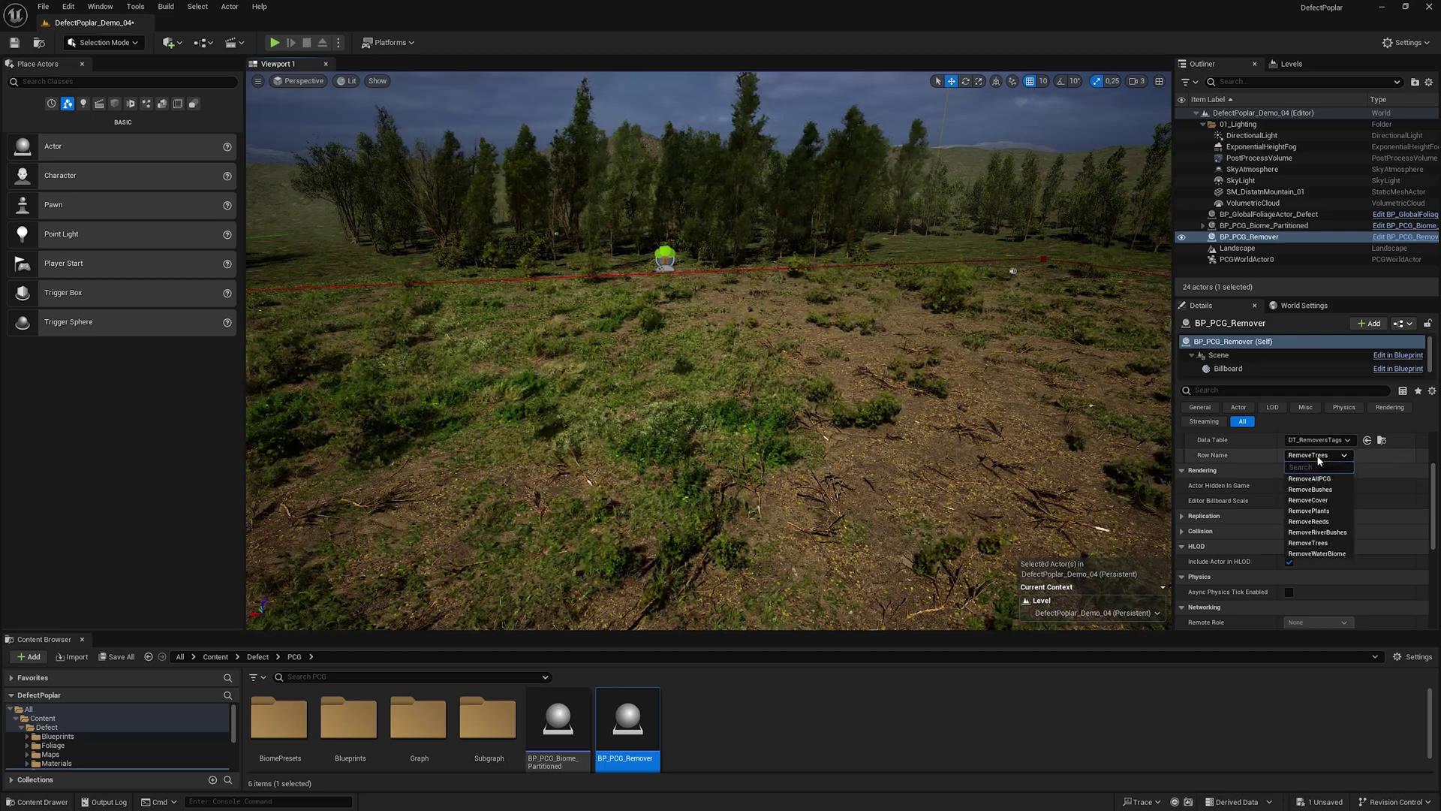
left_click(1334, 505)
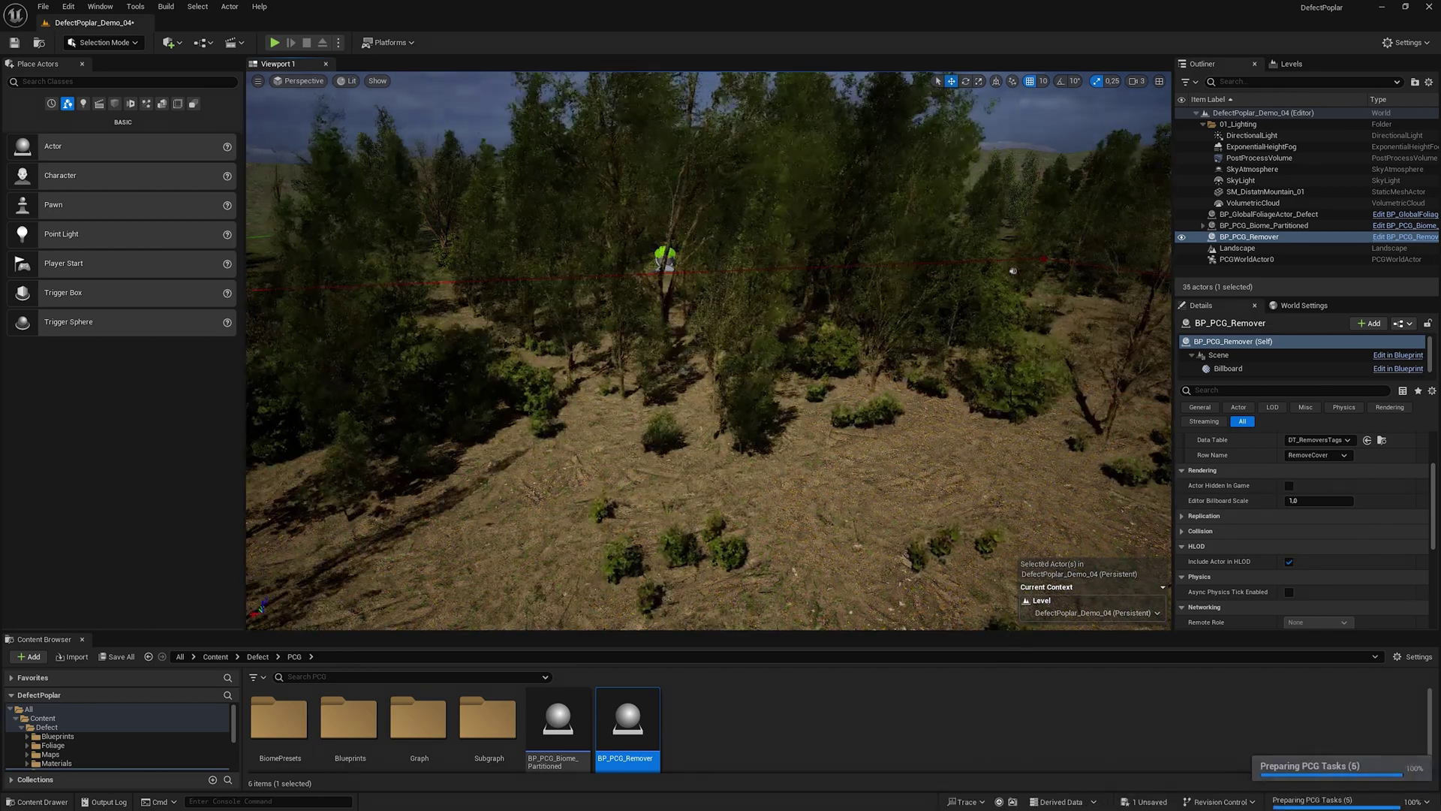
right_click_drag(1012, 395, 1051, 395)
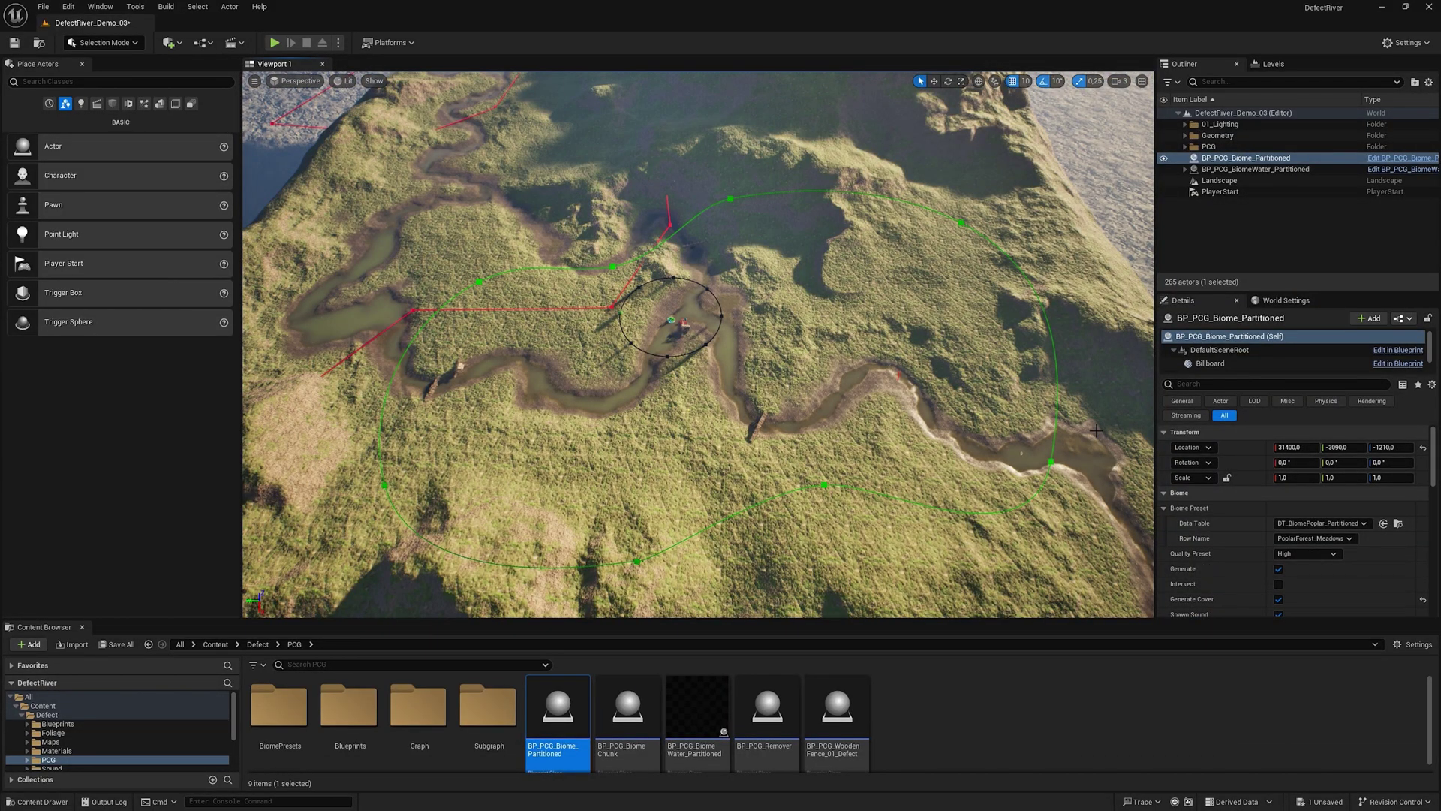
- In the DefectRiver_Demo_03 level, check the biome's outline around the river, spawn chunks and generate PCG for BP_PCG_Biome_Partitioned
left_click(1051, 460)
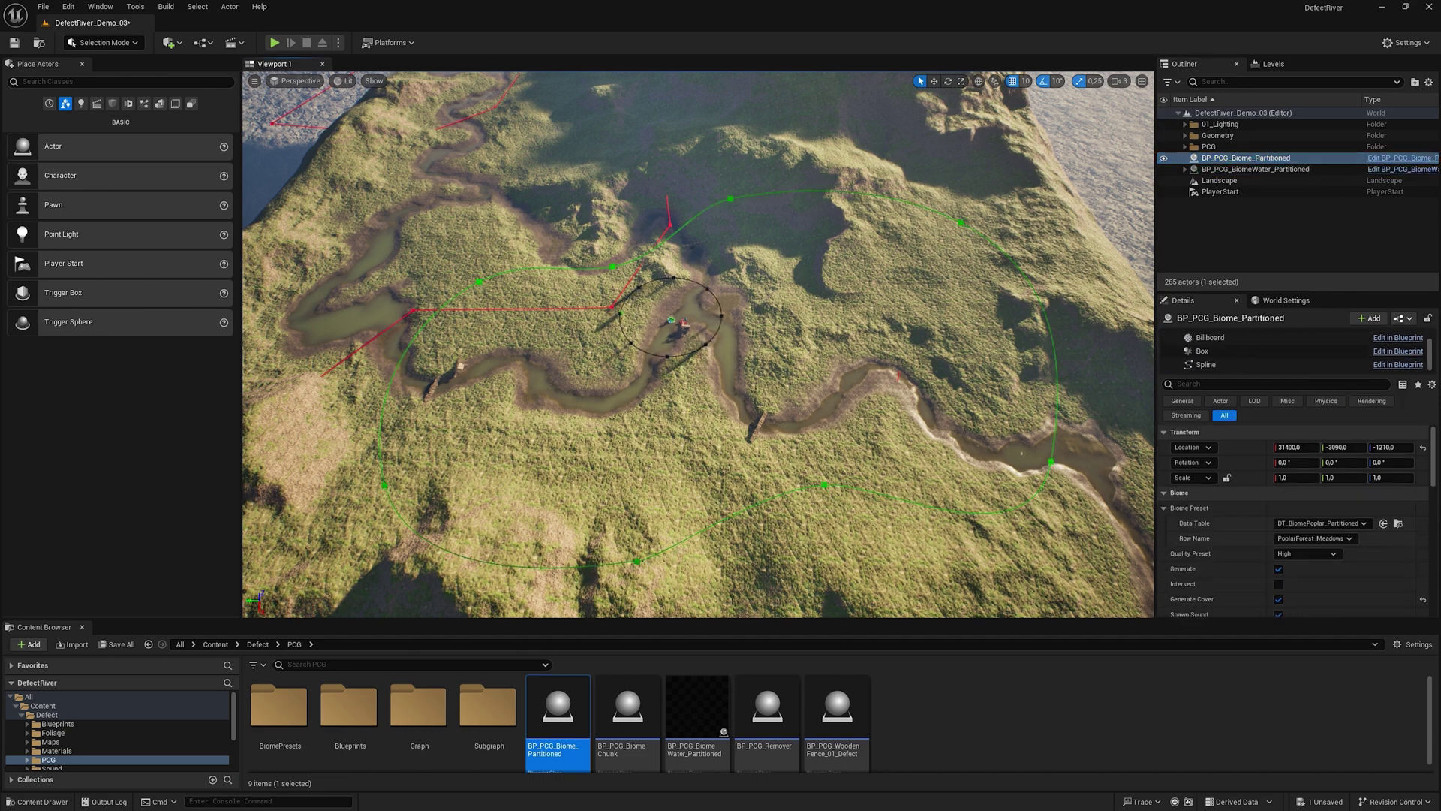
left_click(730, 198)
left_click(1050, 460)
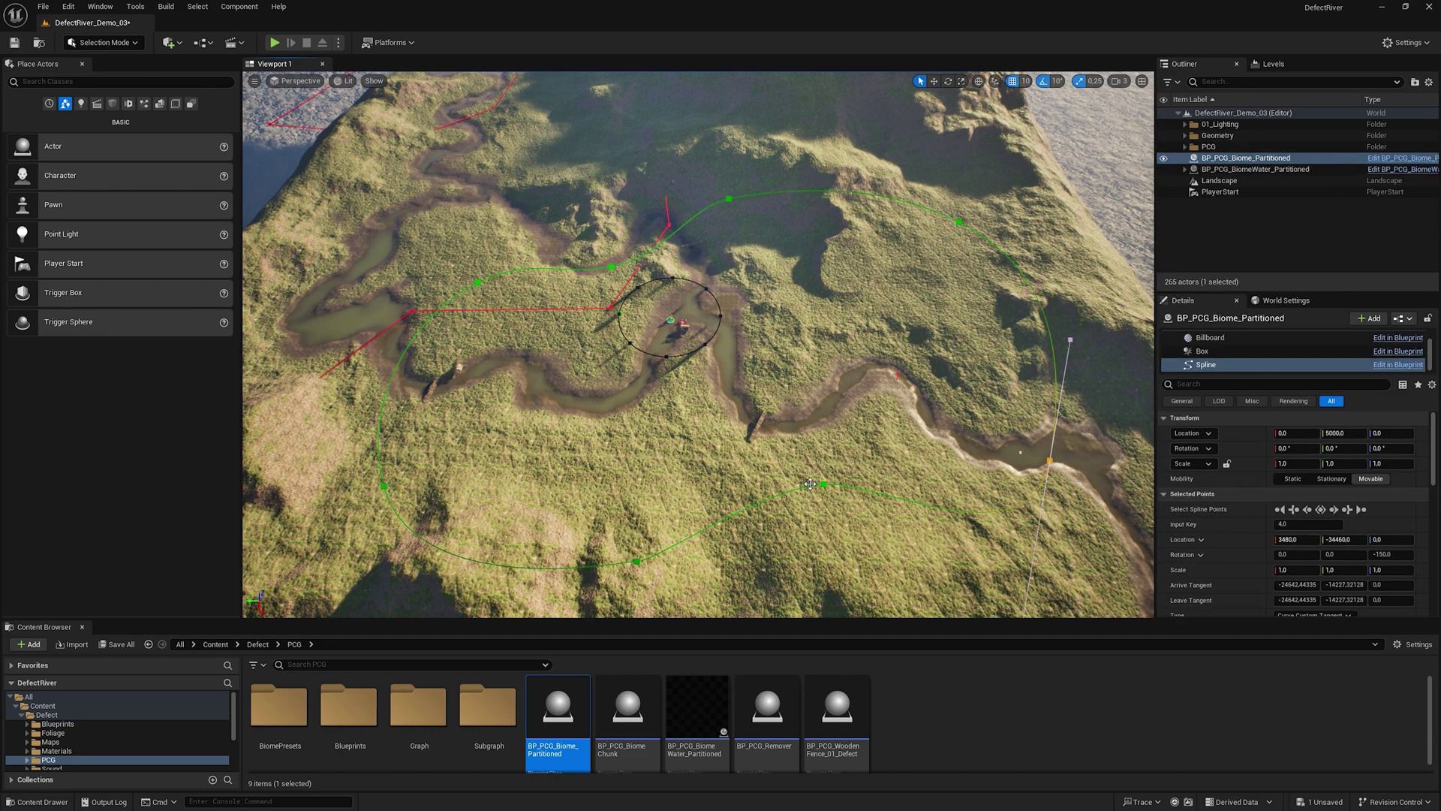
left_click(1246, 159)
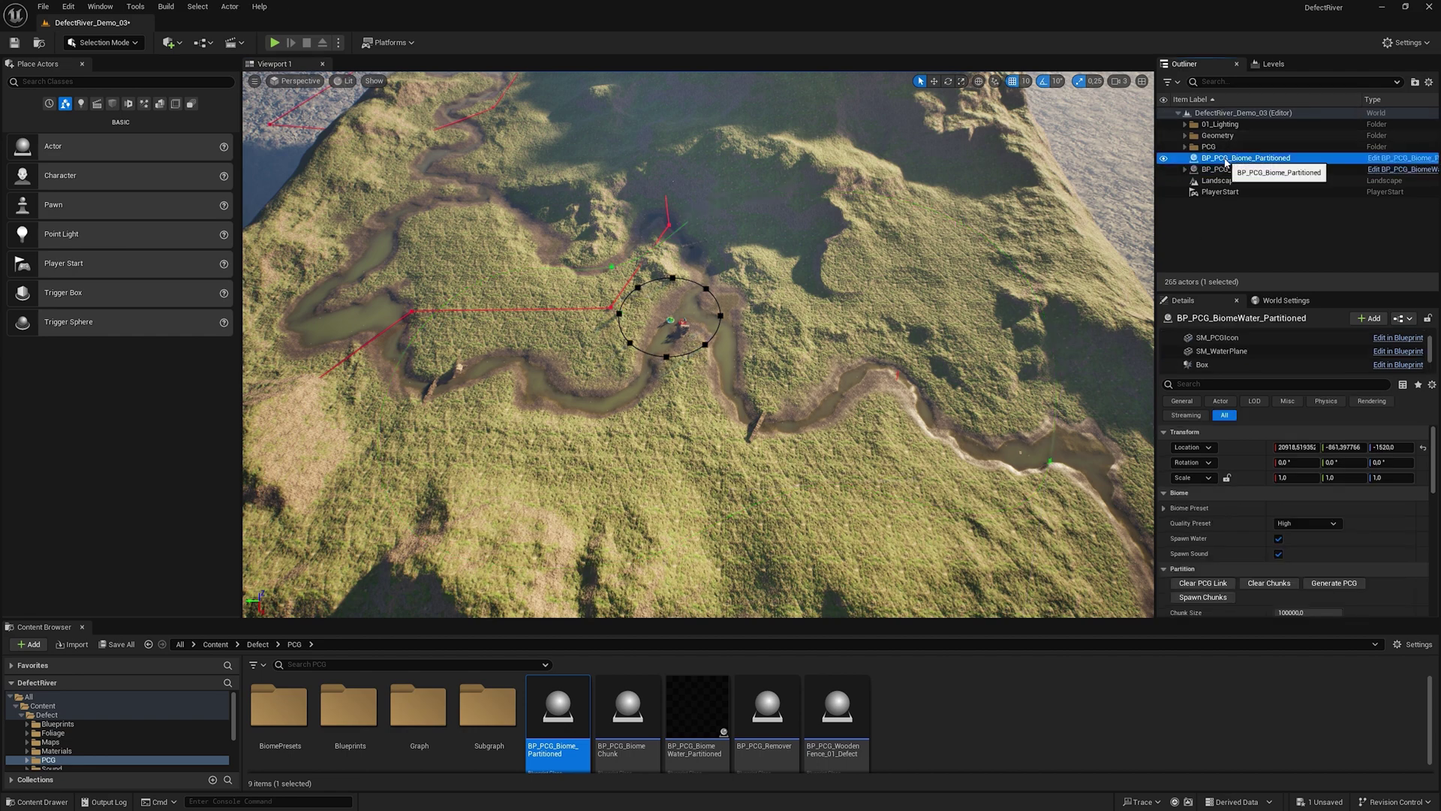
scroll(1353, 497, "down", 3)
left_click(1321, 585)
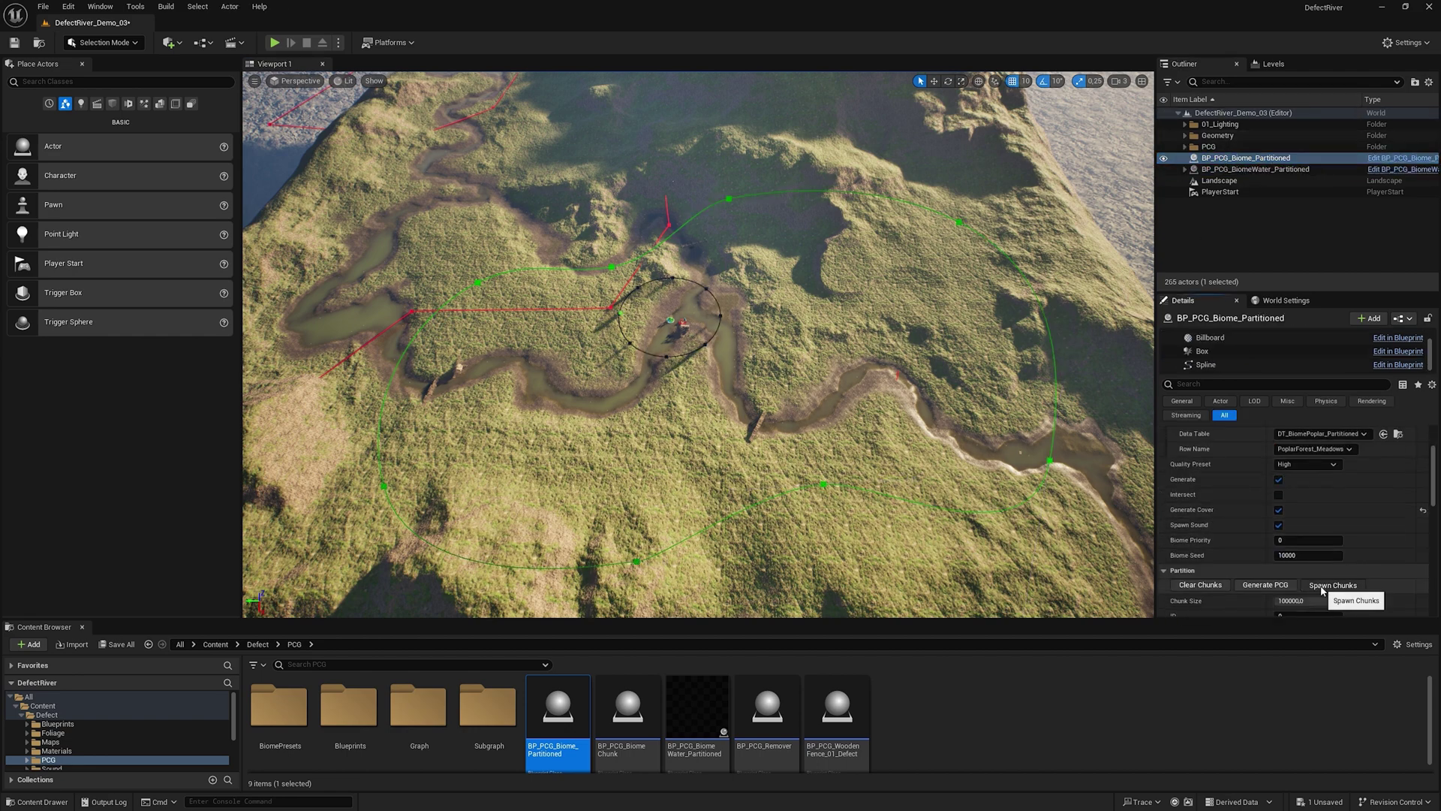
left_click(1272, 587)
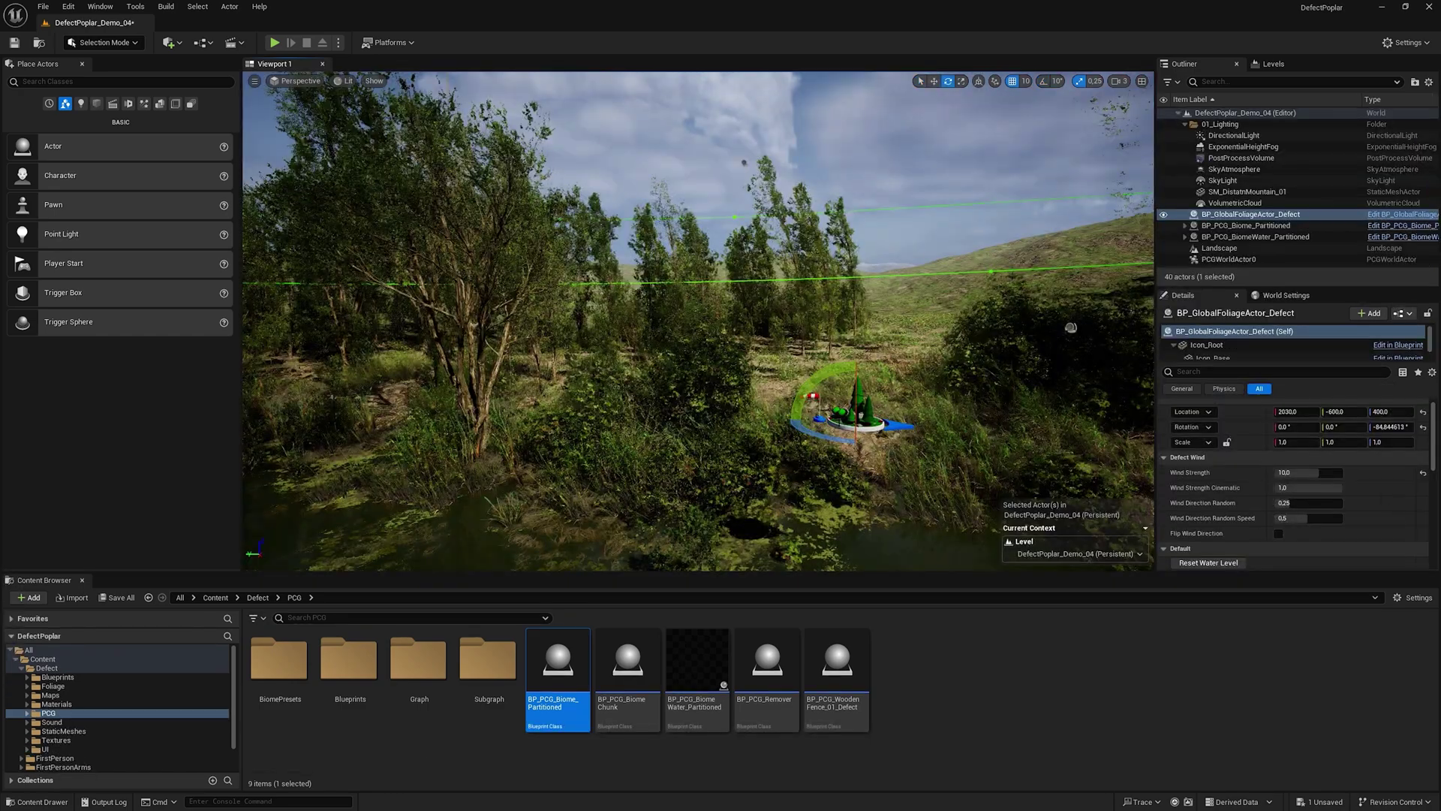
- Rotate BP_GlobalFoliageActor_Defect to about -99° and adjust its Wind Strength, setting Wind Direction Random to 0.5 and Wind Direction Random Speed to 1
left_click_drag(828, 436, 929, 430)
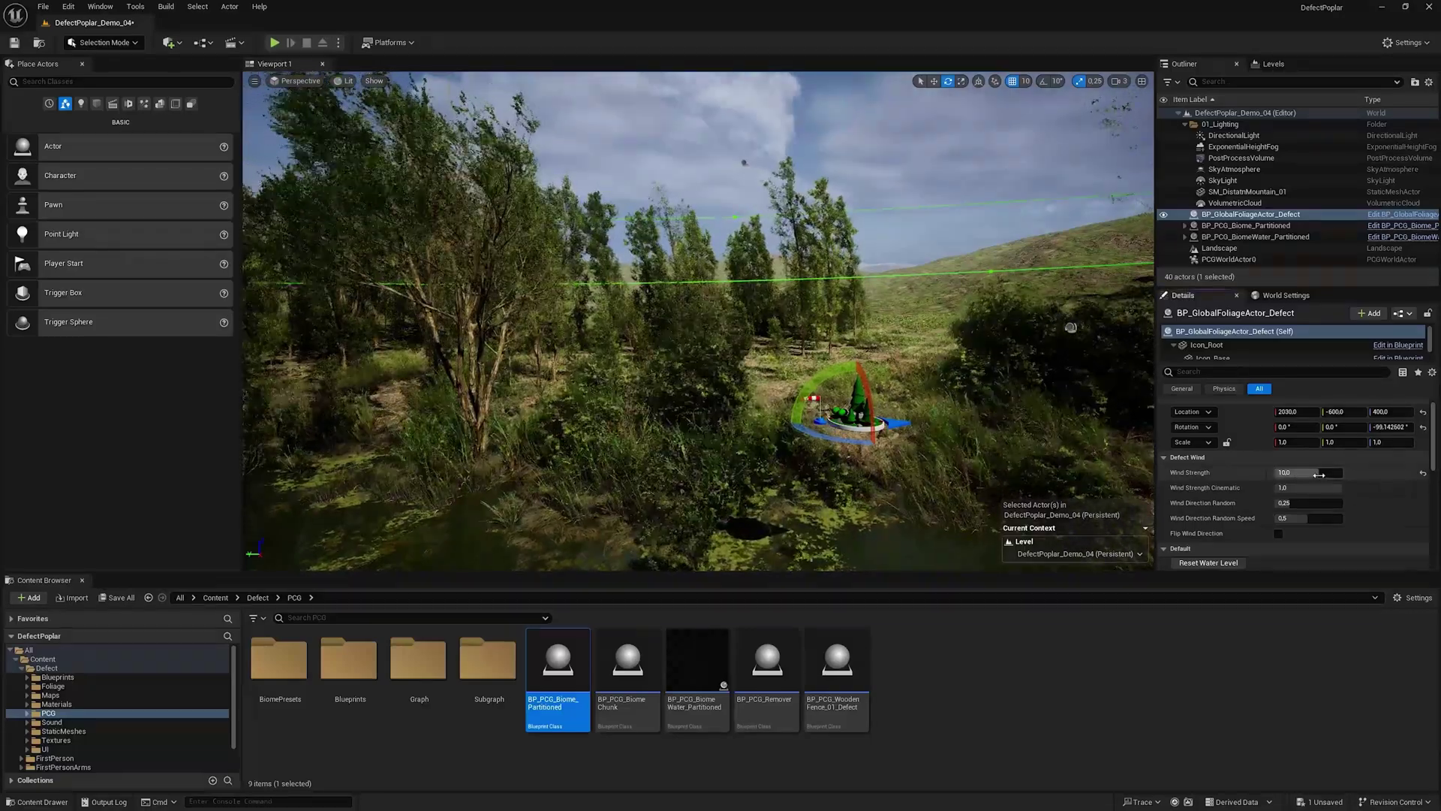
left_click_drag(1317, 473, 1296, 503)
type("0.0")
type("0.5")
left_click(1310, 518)
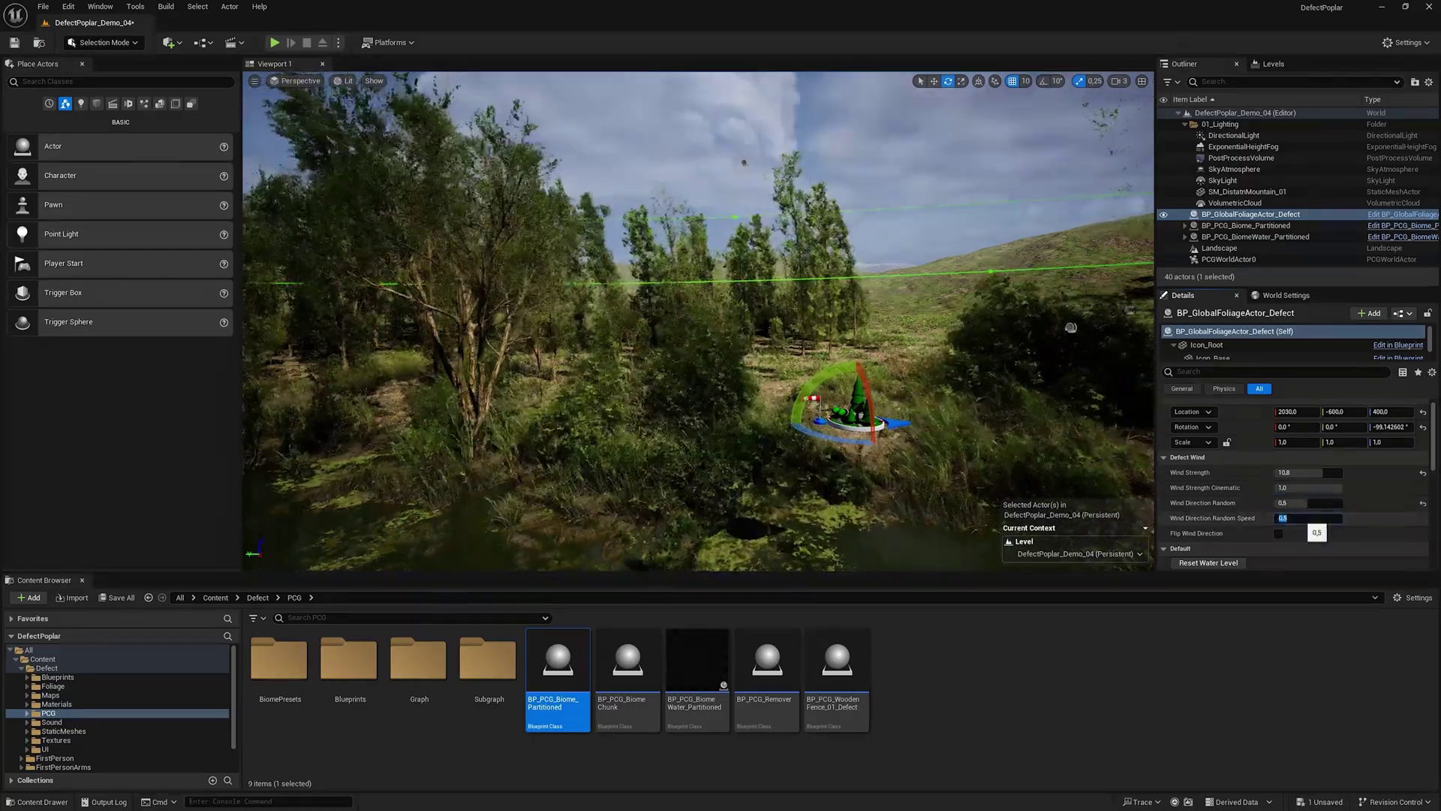
type("1")
key("Return")
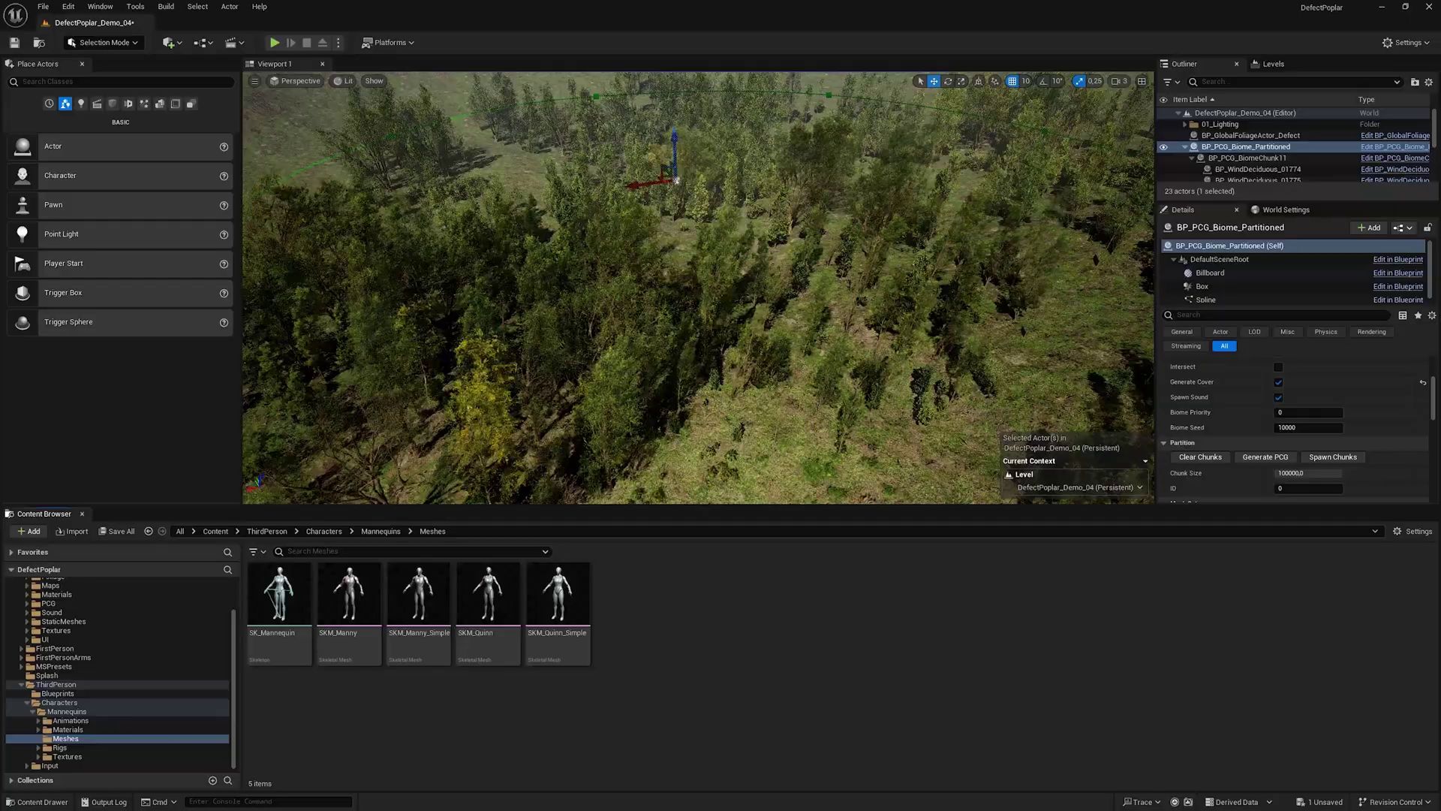
- Open SKM_Quinn_Simple, find its foot bones, and add a socket named foot_l_Socket to the foot_l bone
double_click(566, 611)
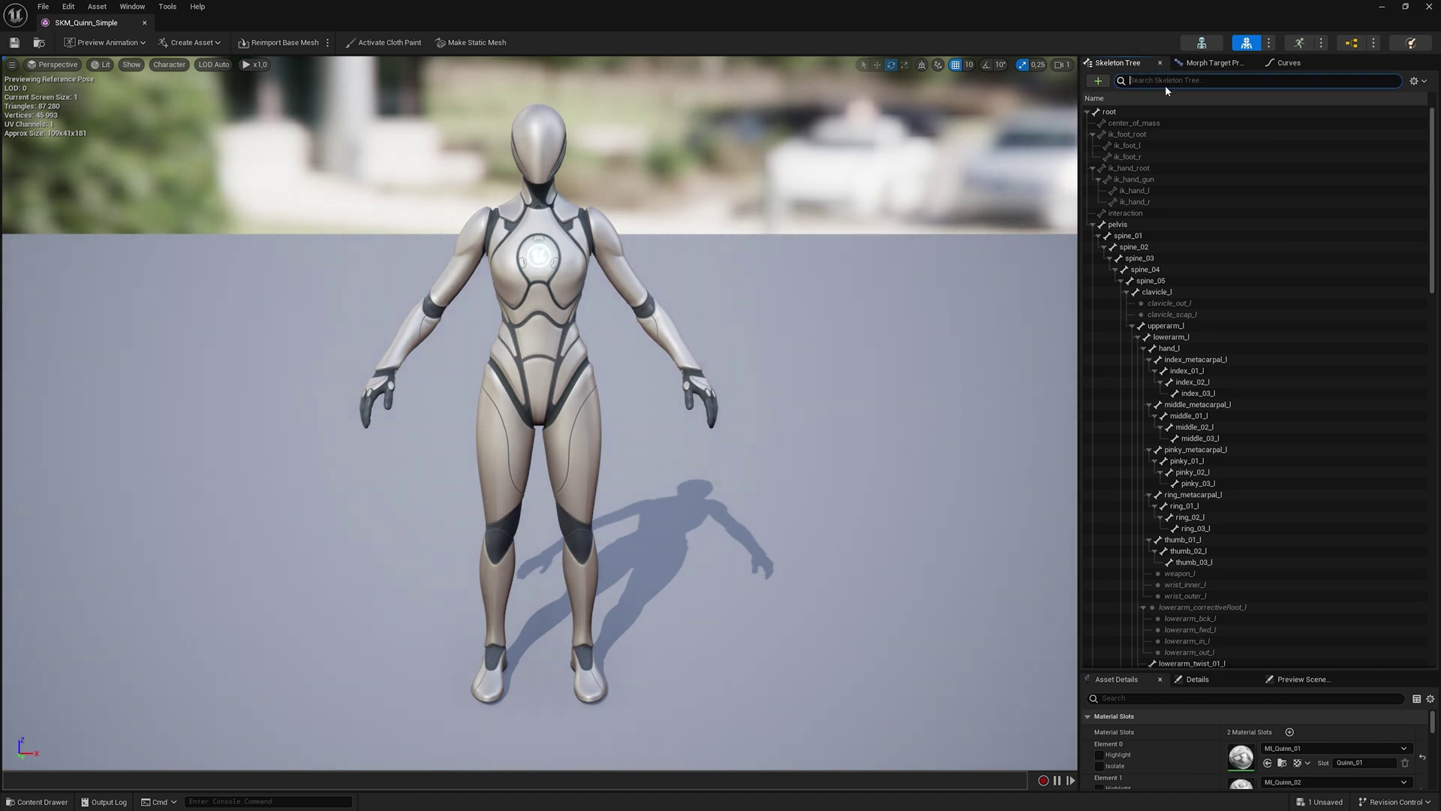
type("oot")
right_click(1132, 191)
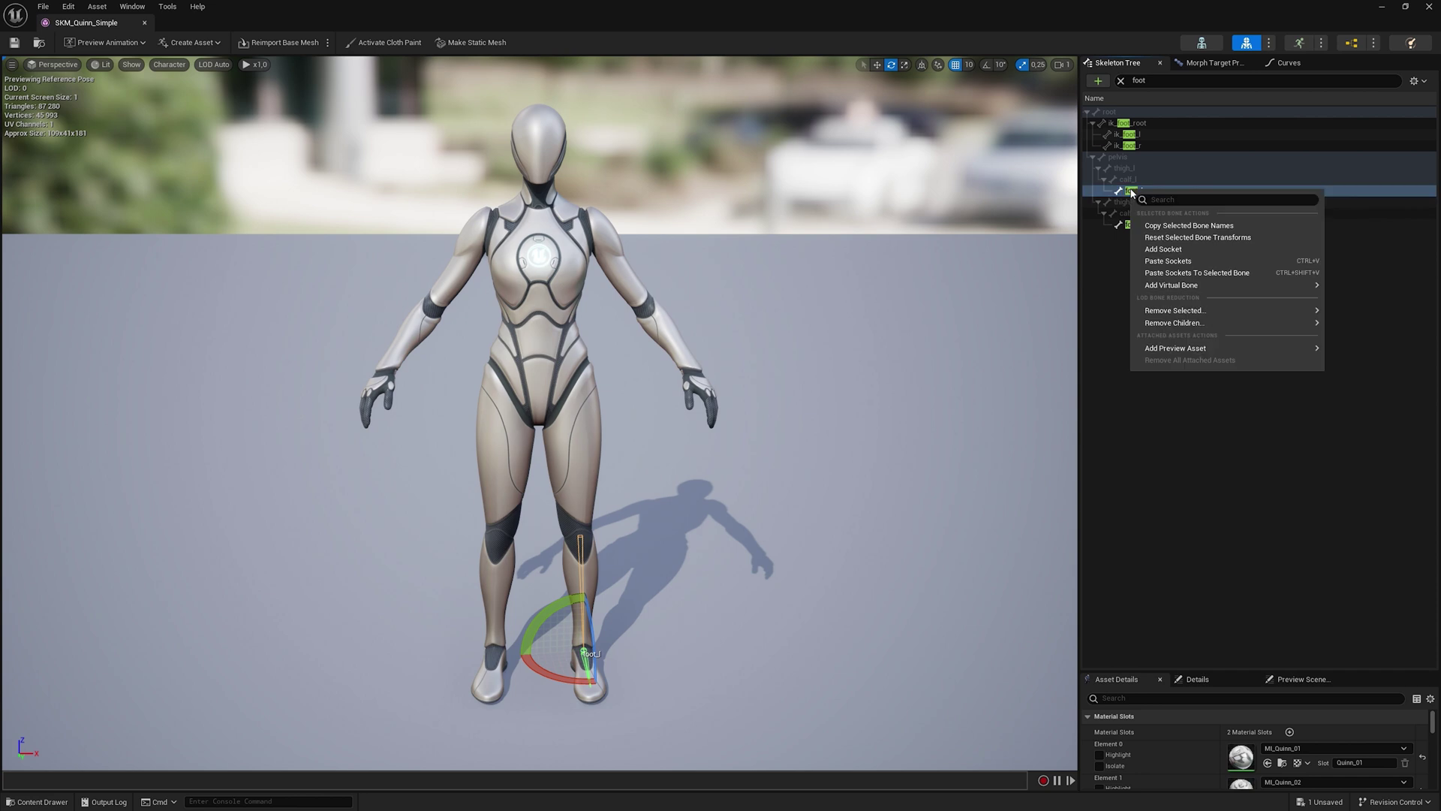
double_click(1147, 202)
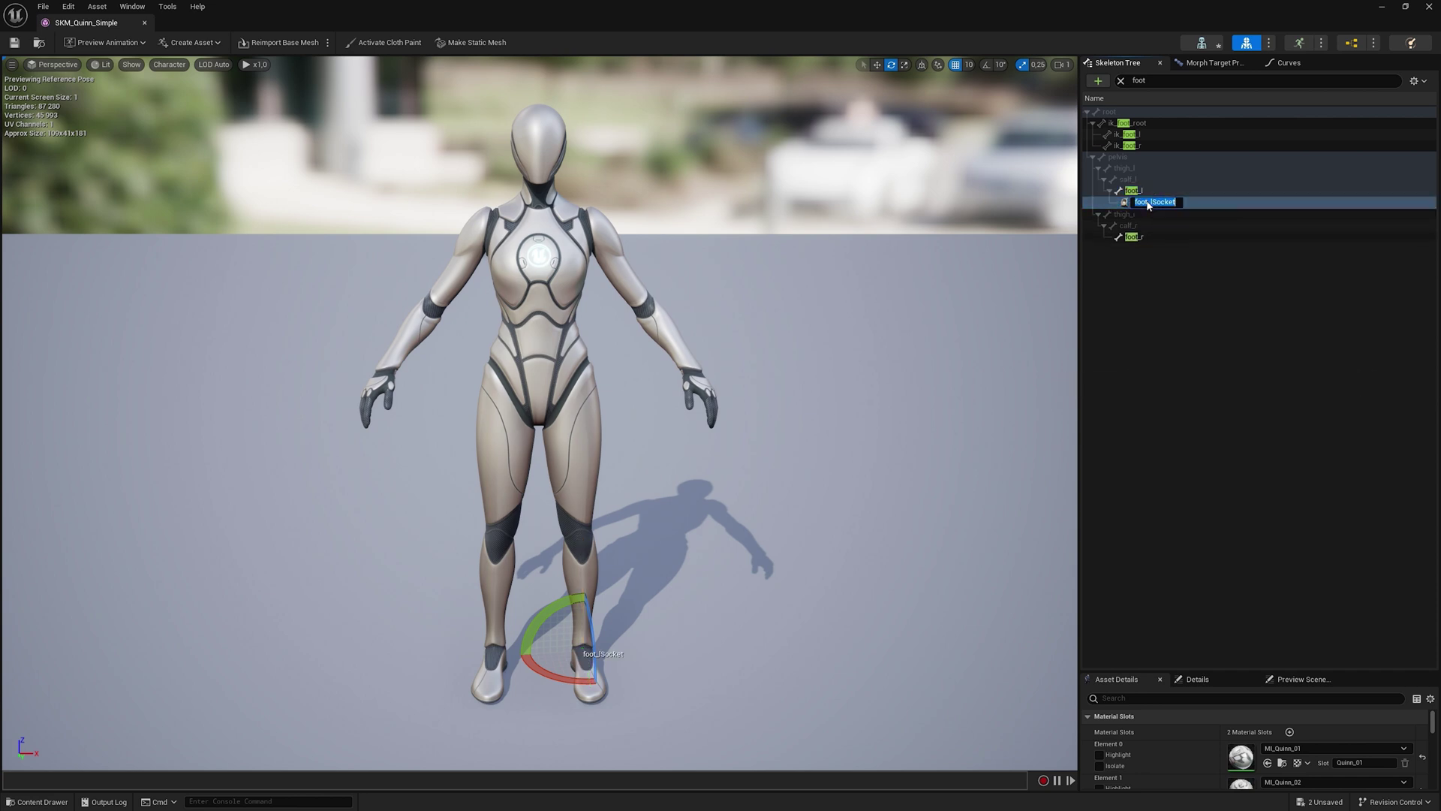
left_click(1152, 202)
type("_")
key("Return")
- Add a socket to the foot_r bone and finish naming it
left_click(1132, 236)
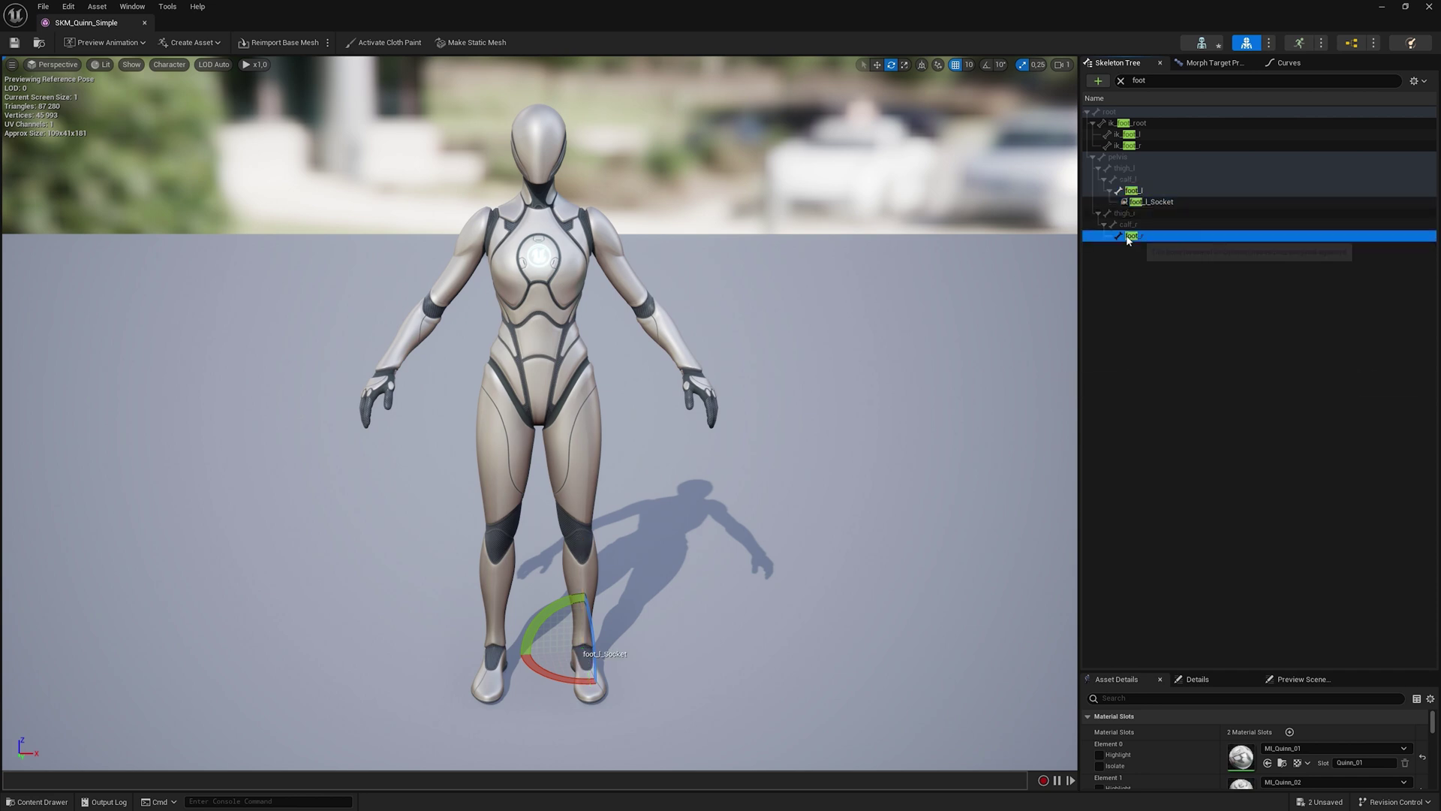
right_click(1130, 237)
left_click(1192, 308)
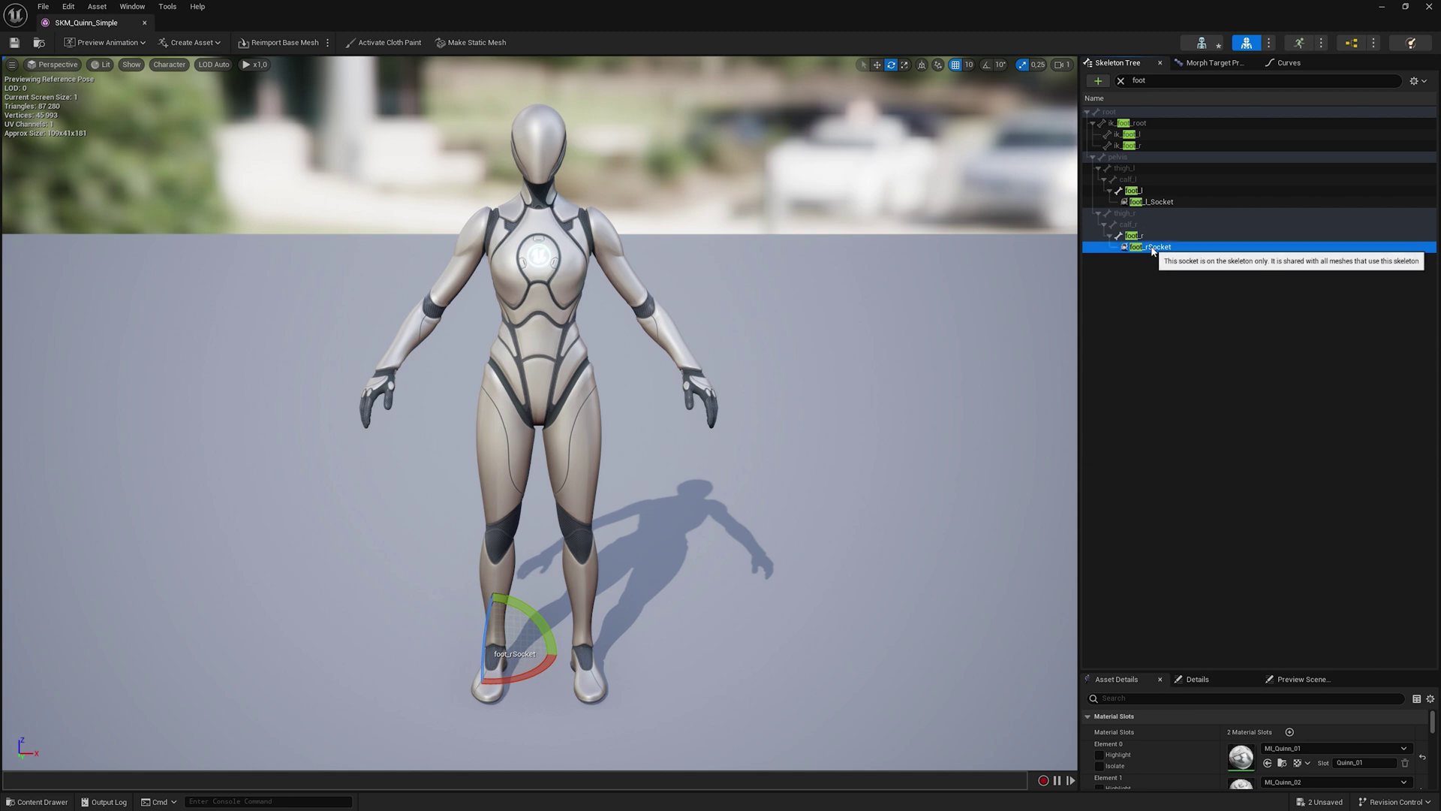
key("Return")
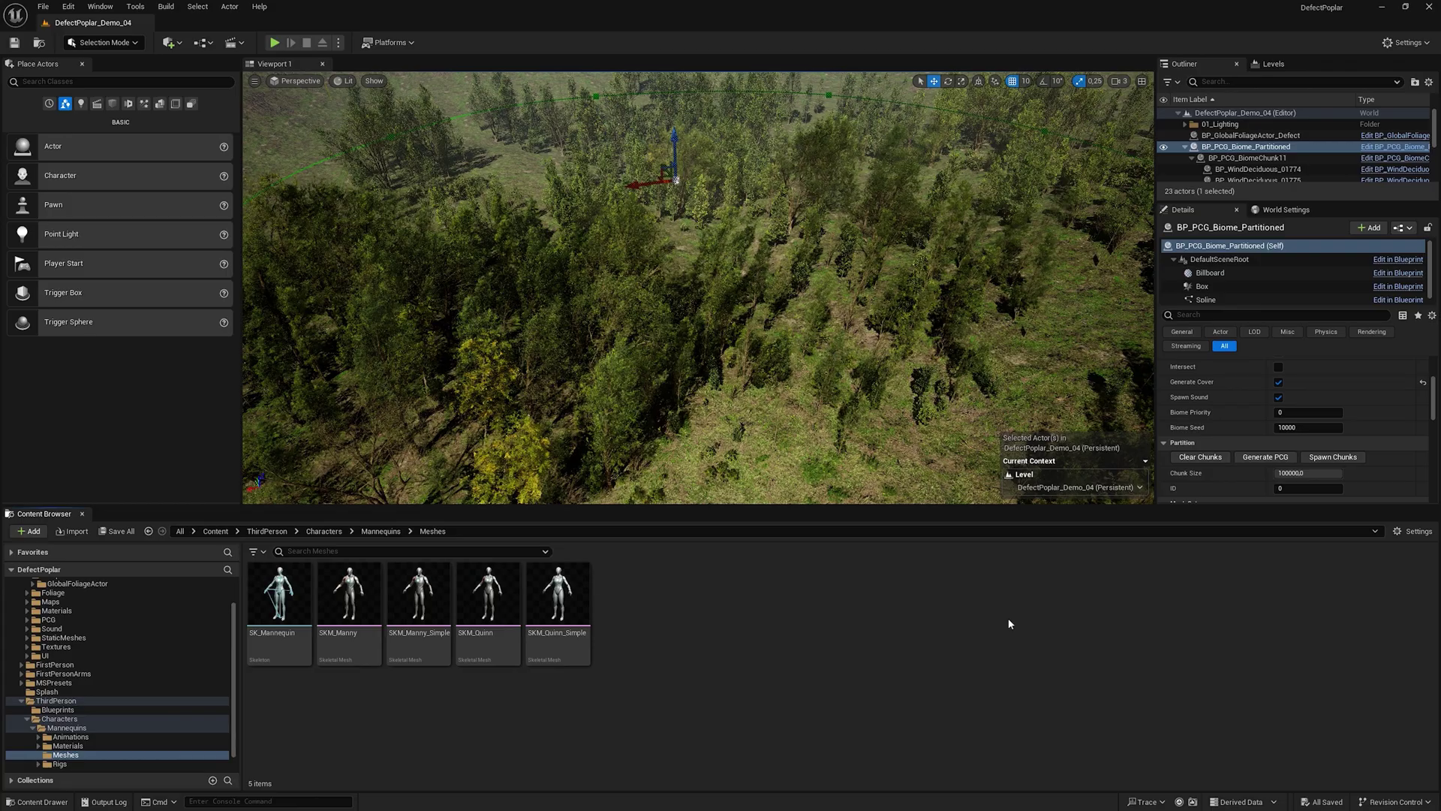
- Open BP_ThirdPersonCharacter, add BP_FoliageInteraction from the GlobalFoliageActor folder as a component, and save the blueprint
left_click(66, 709)
double_click(280, 600)
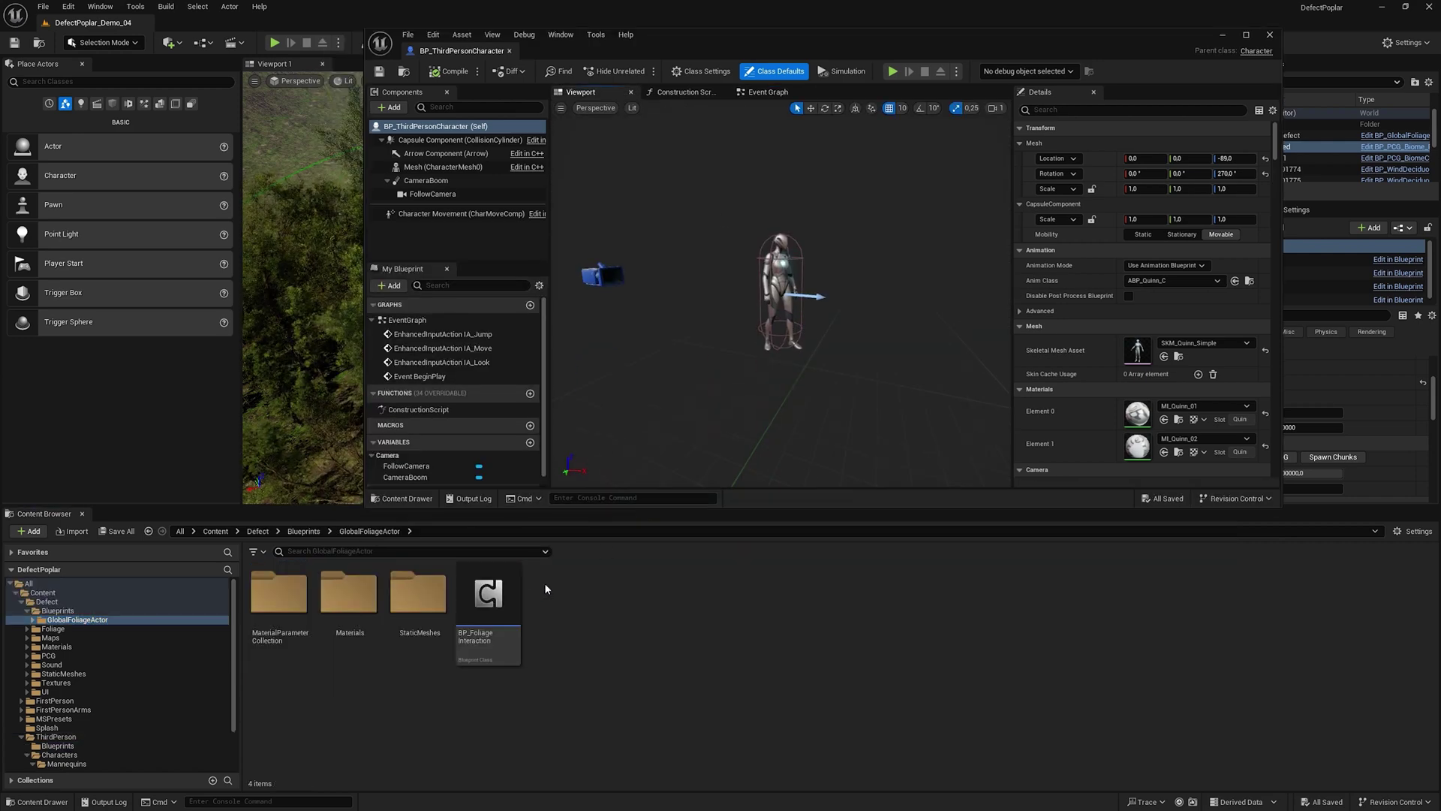
left_click_drag(488, 596, 463, 215)
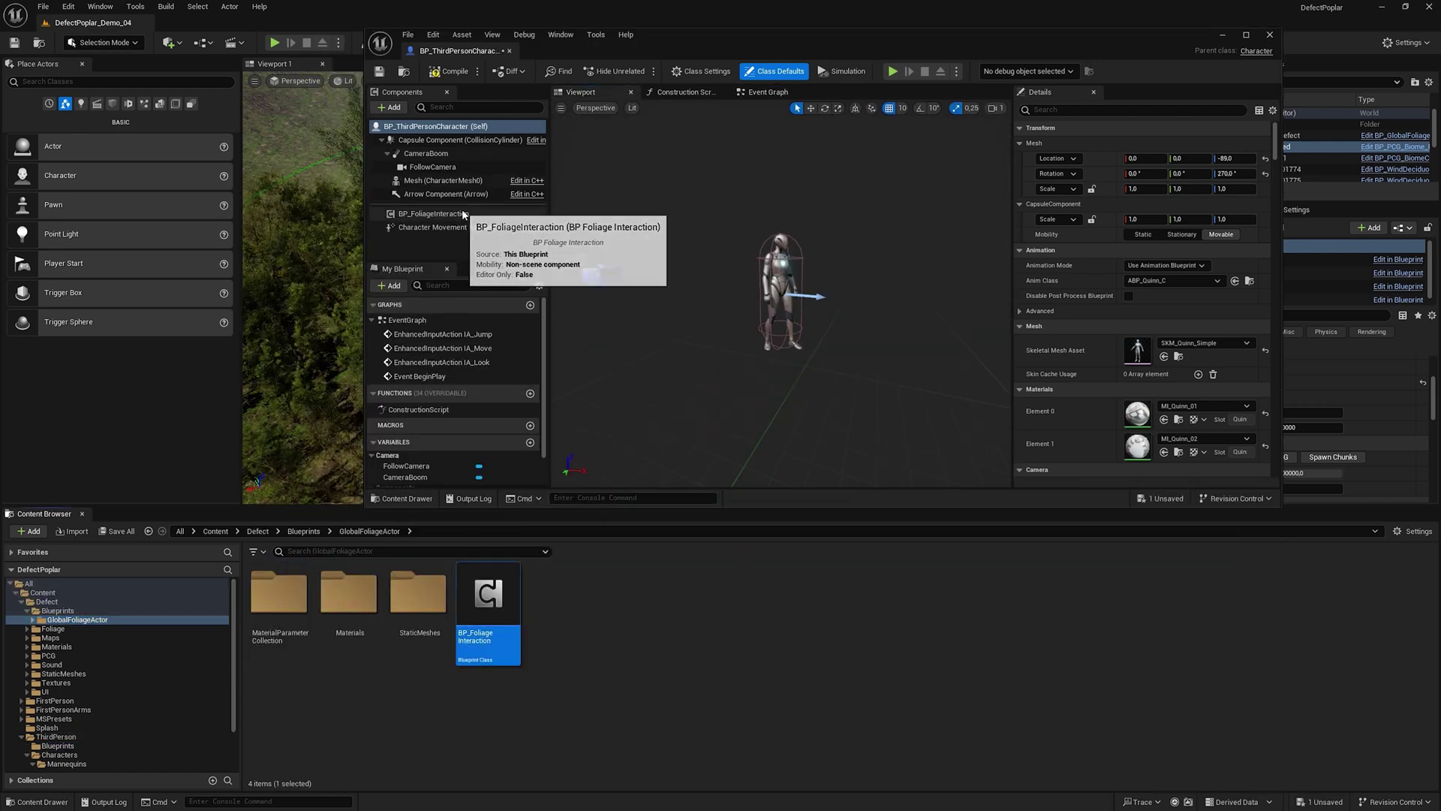
left_click(407, 34)
left_click(435, 93)
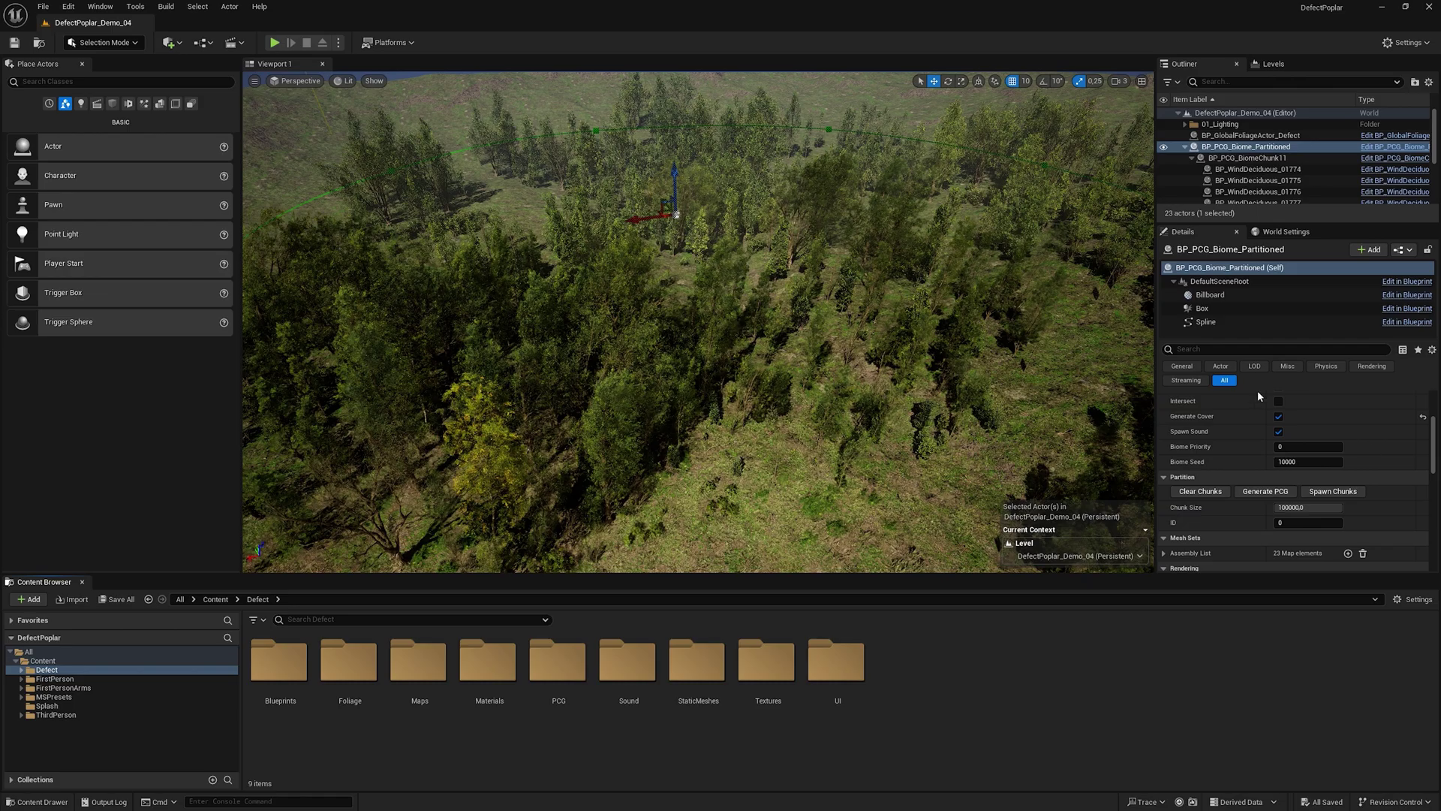
- Set the level's GameMode Override to BP_ThirdPersonGameMode in the world settings
left_click(1277, 233)
left_click(1331, 298)
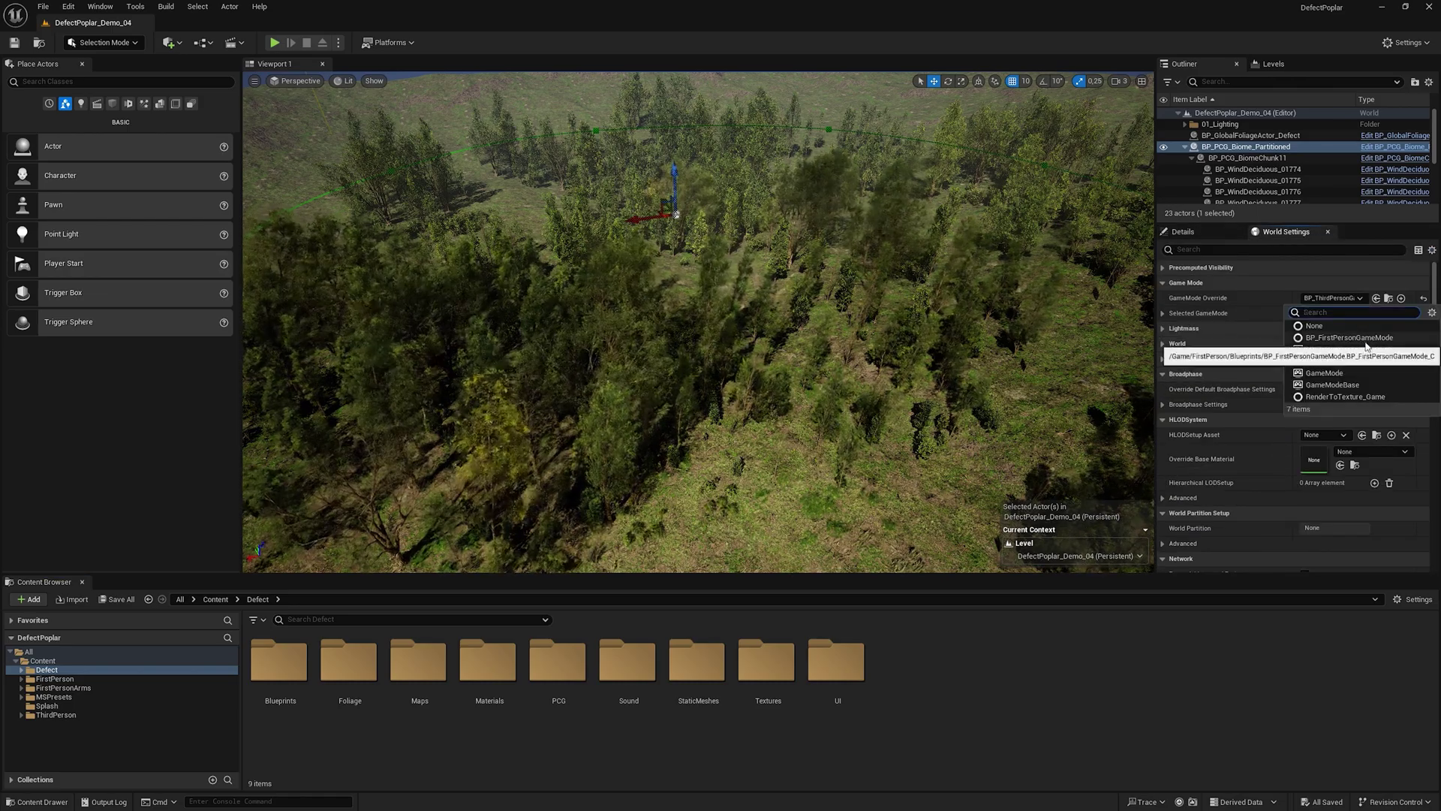
left_click(1350, 349)
- Play the level and run the character through the grass and bushes to examine the foliage interaction
left_click(275, 42)
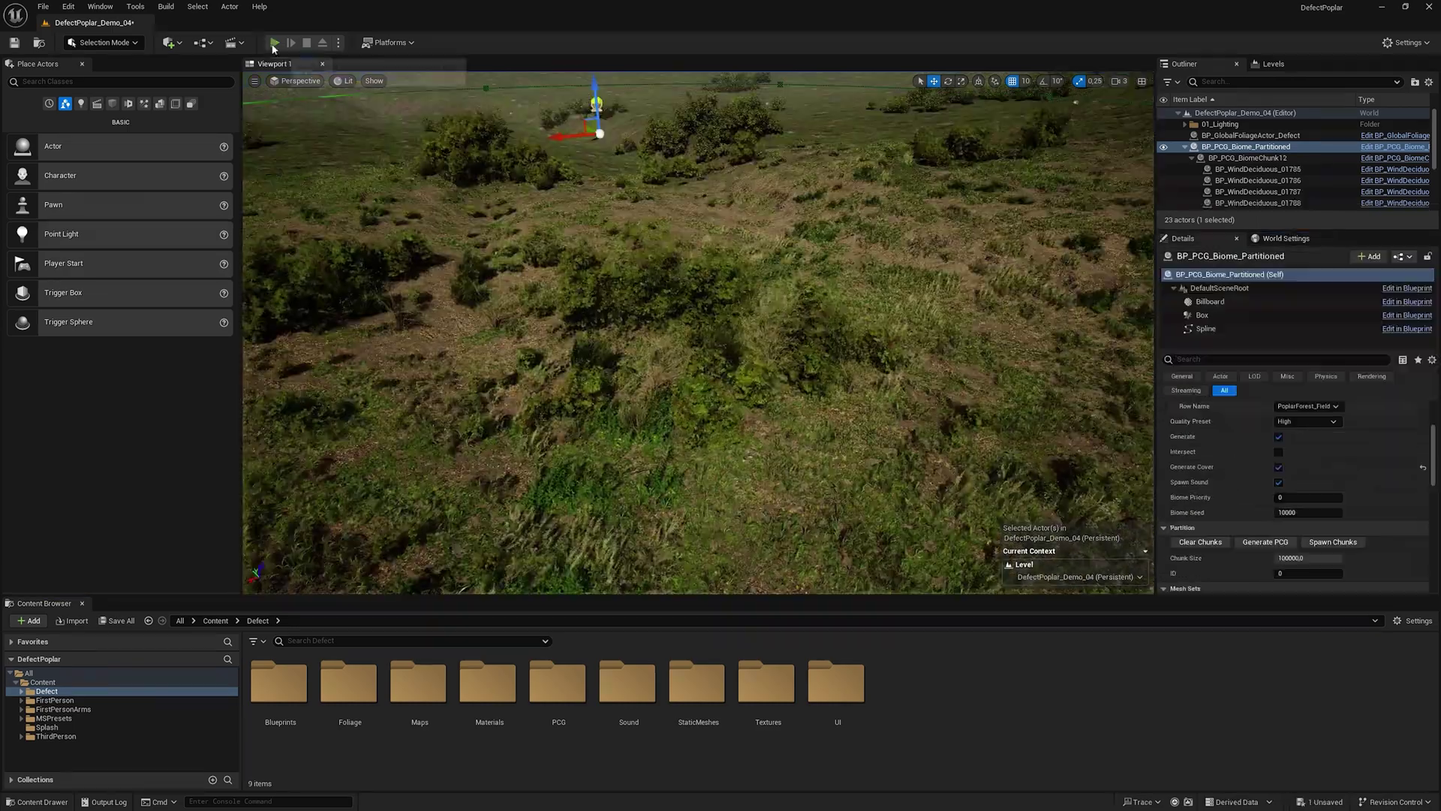
key("w")
key("a")
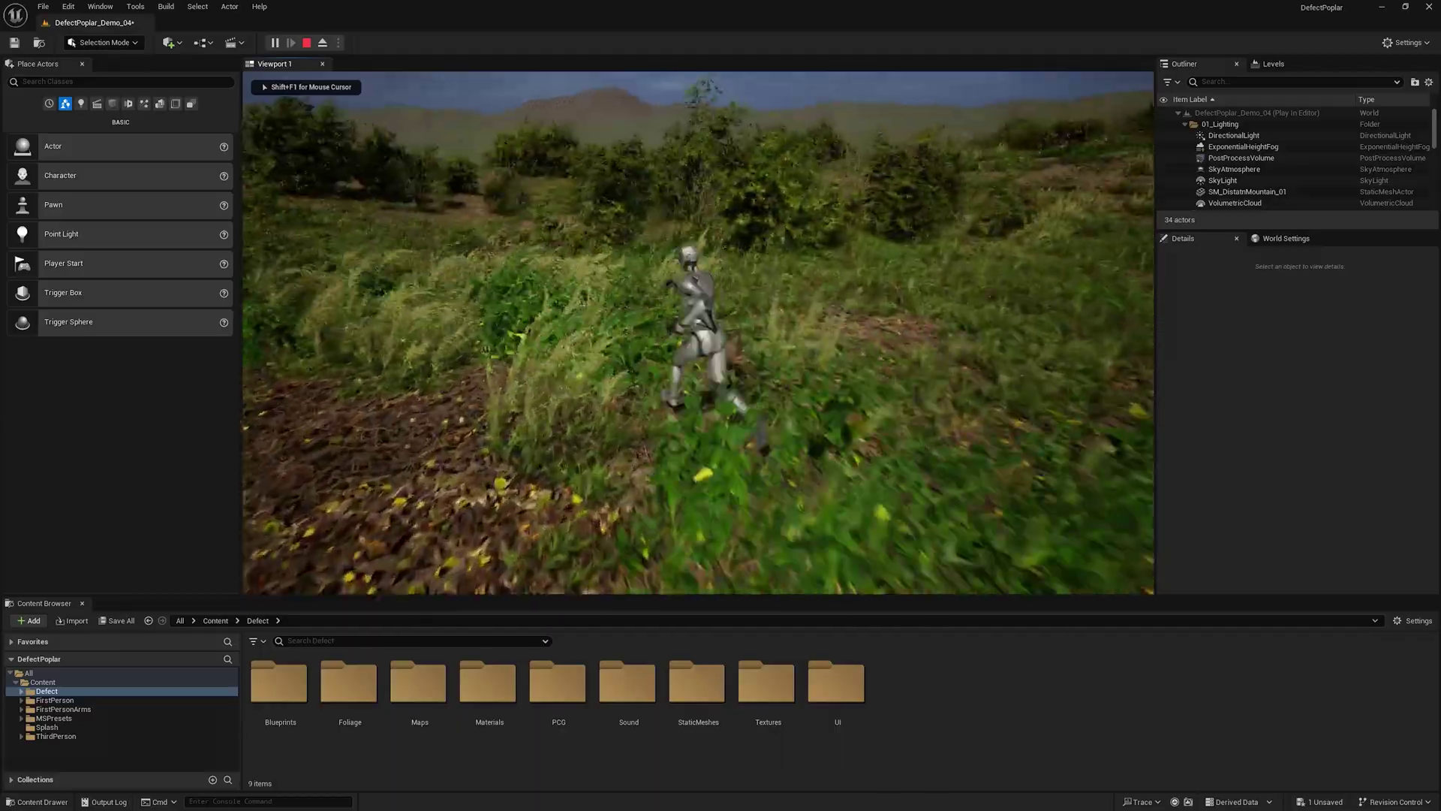
key("d")
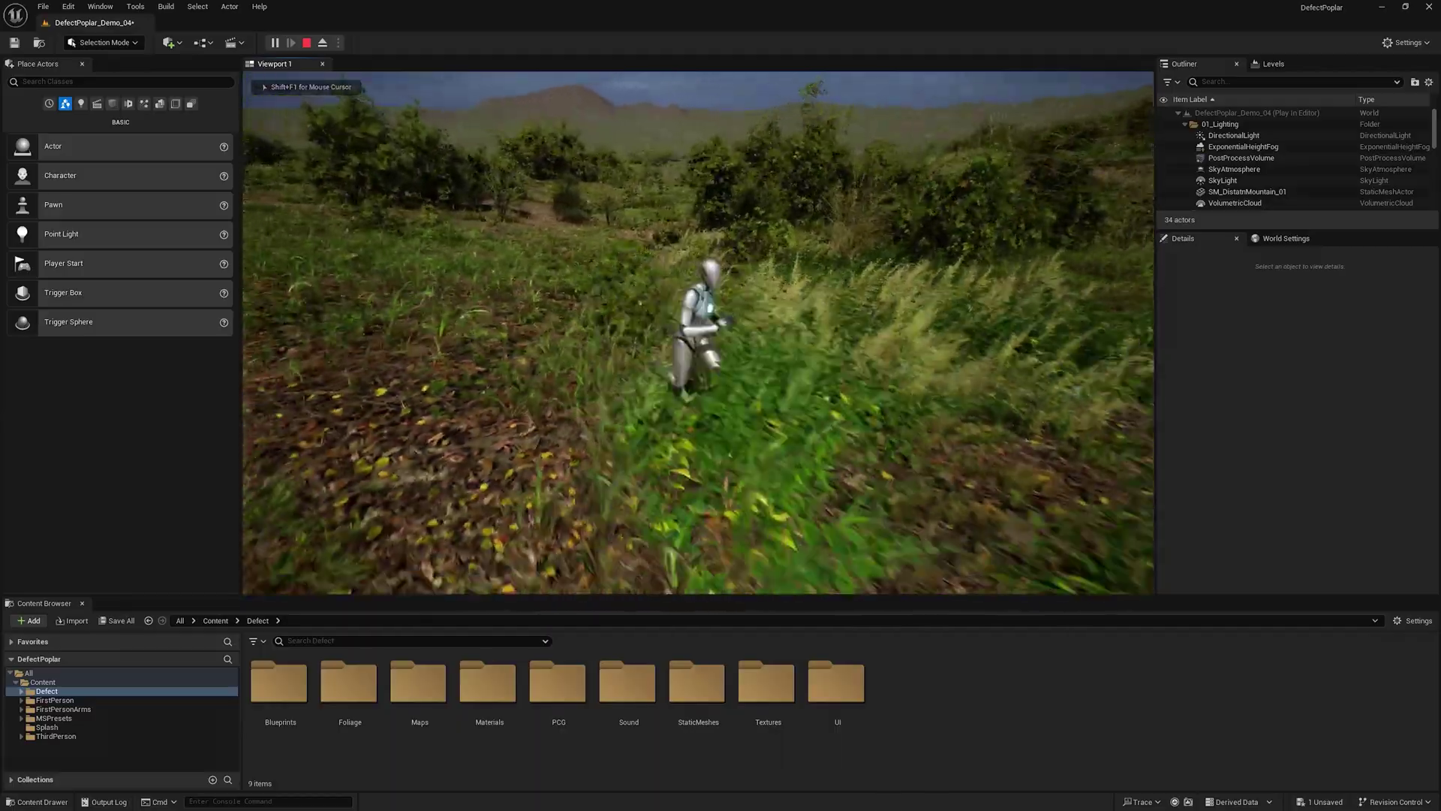
key("w")
key("w")
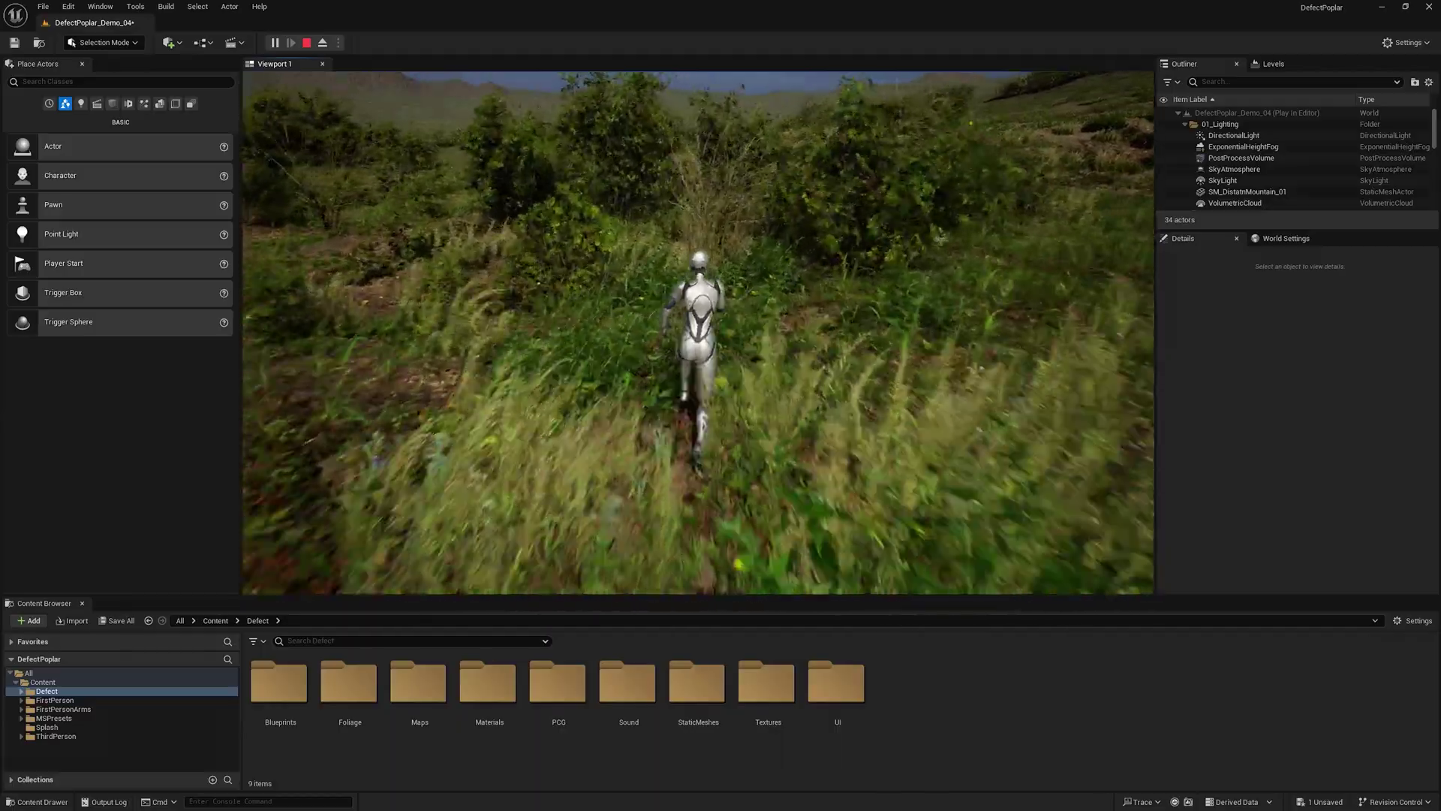
key("d")
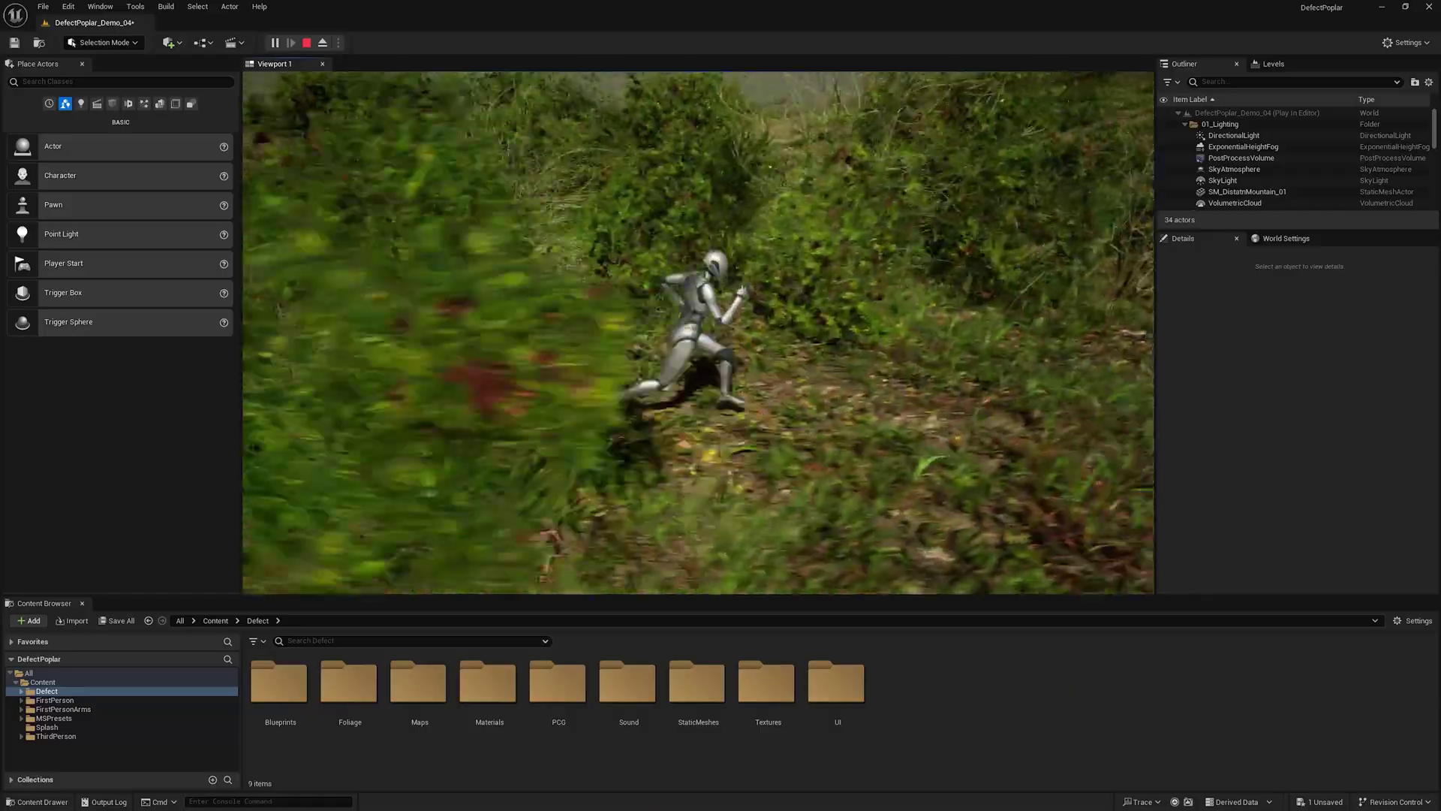
key("w")
key("a")
key("w")
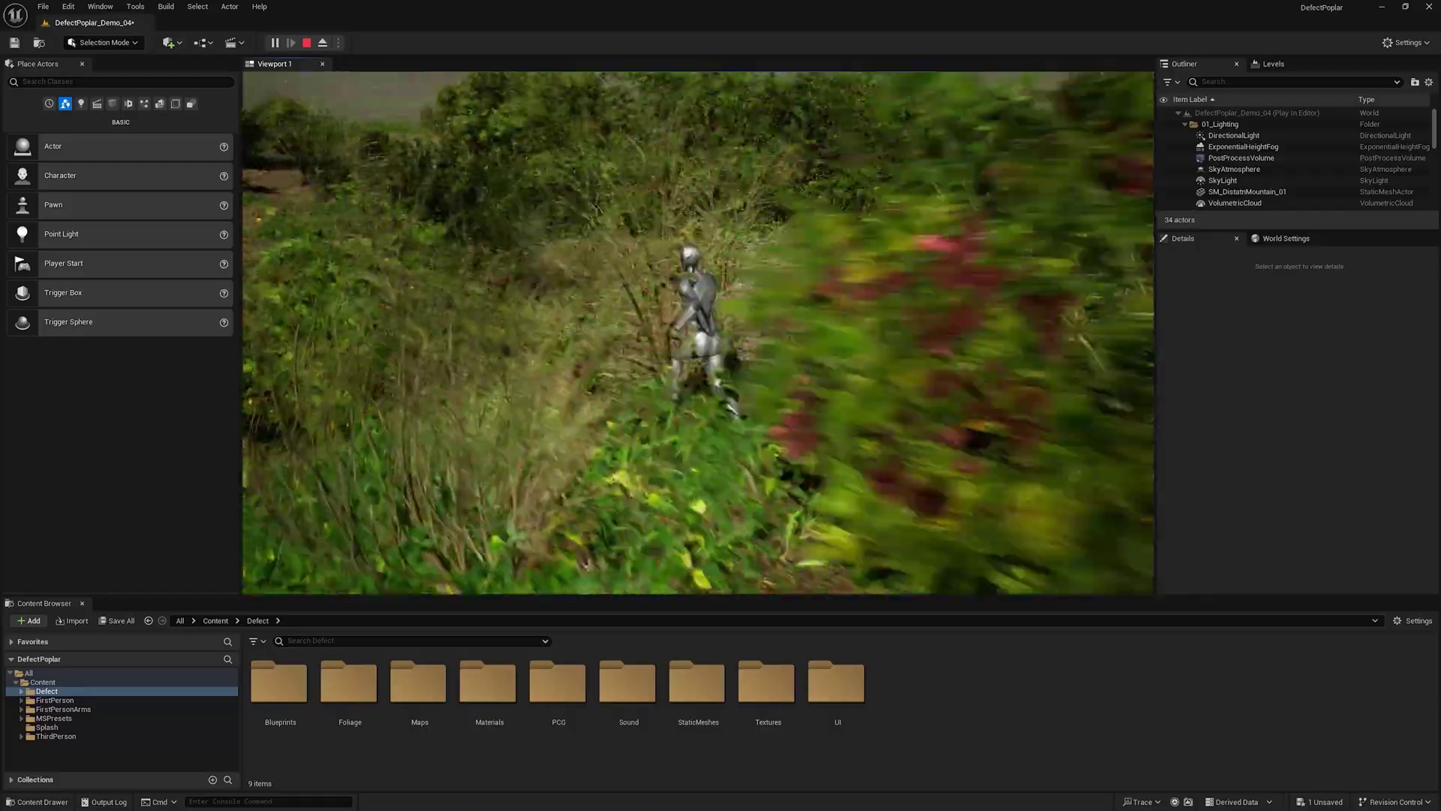
key("a")
key("a")
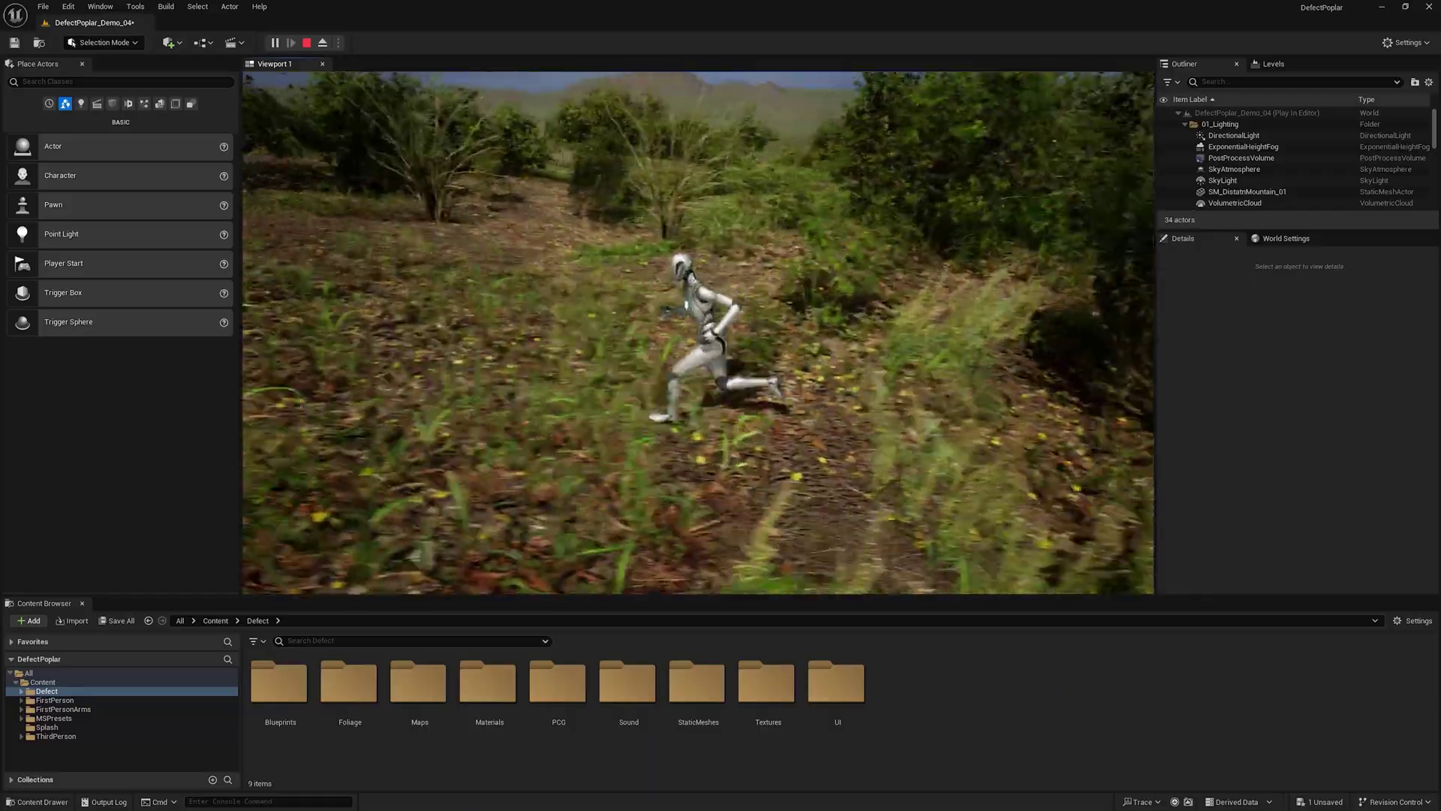
key("w")
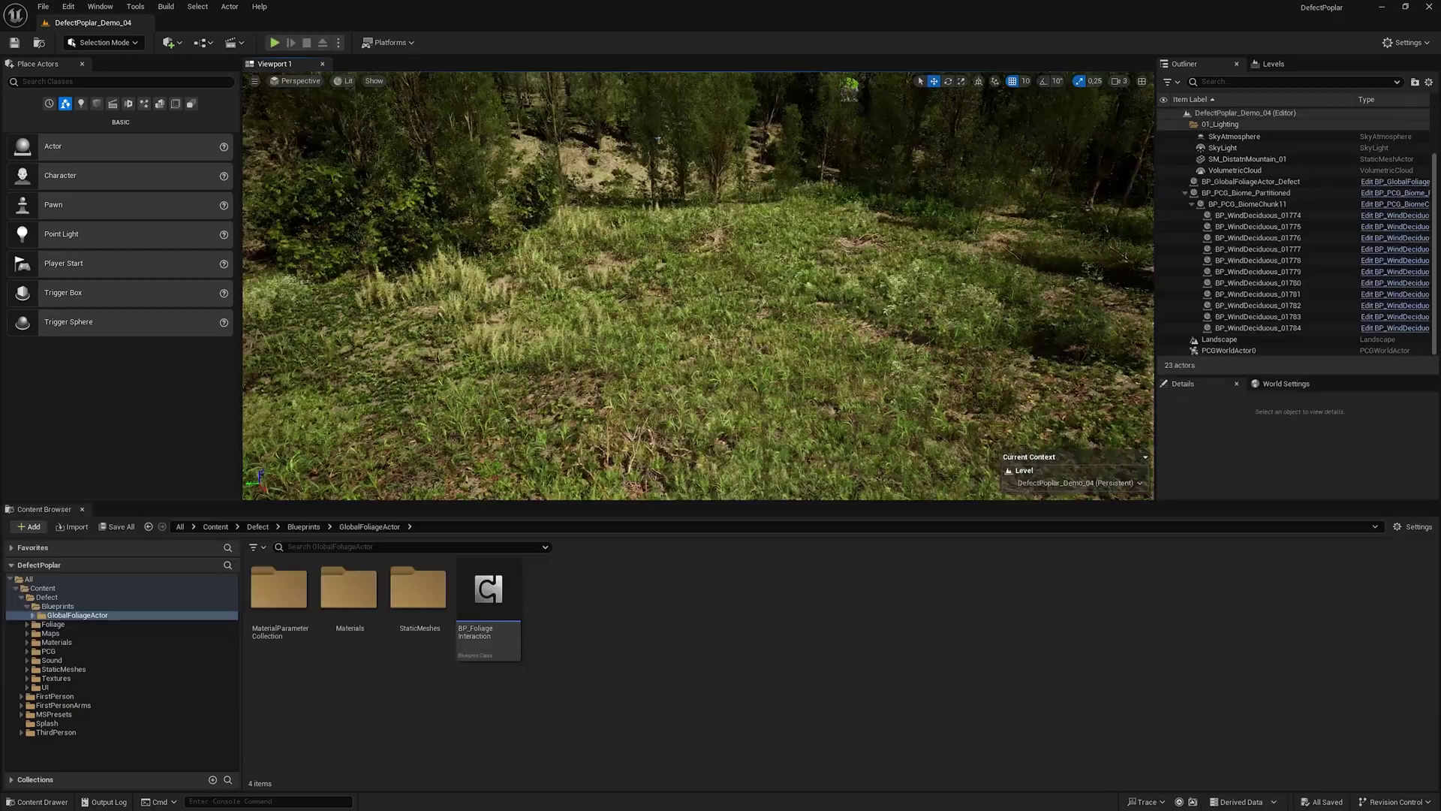
- Open BP_FoliageInteraction, inspect its StepInterval variable, and detach the execution wire leading to the Sound section of the event graph
double_click(506, 596)
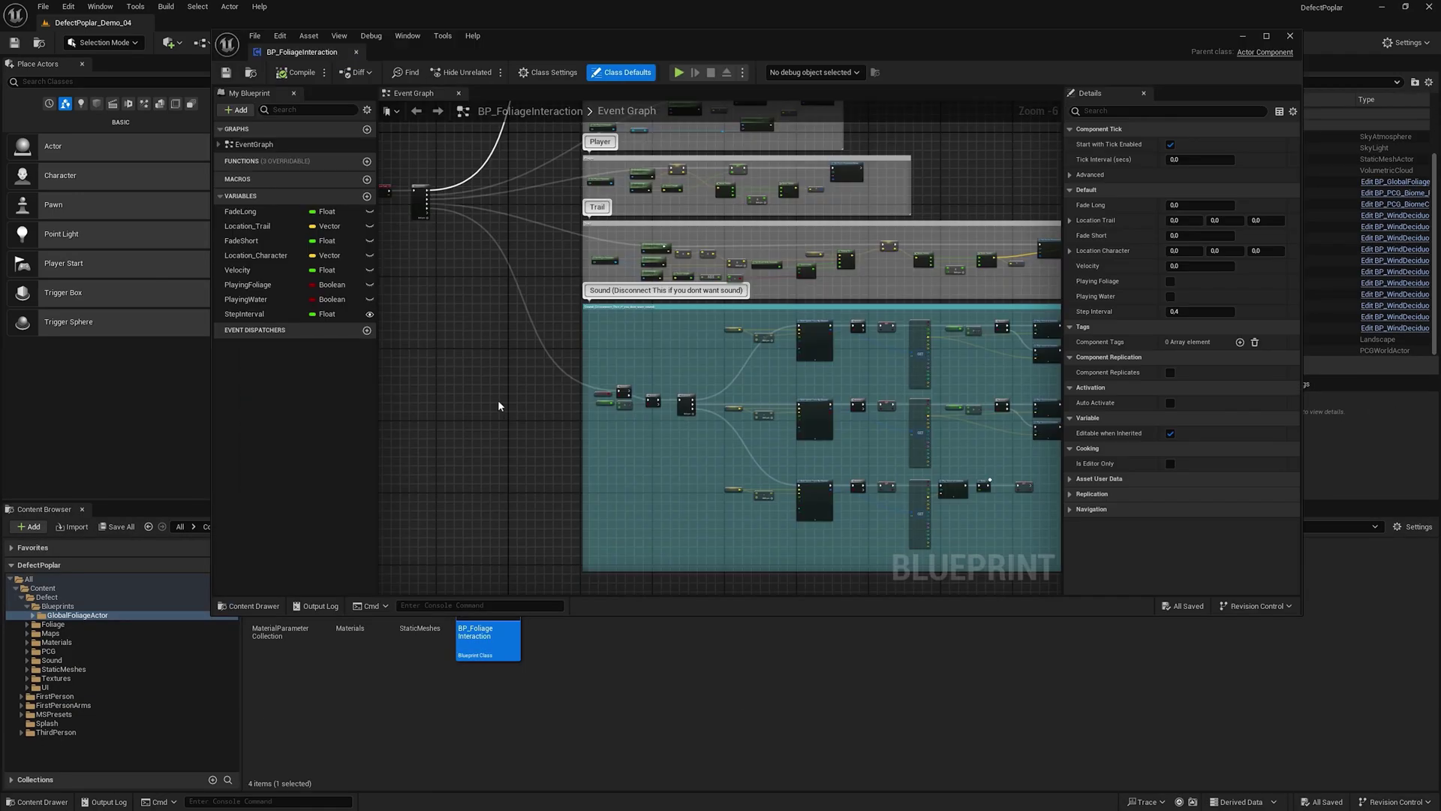
right_click_drag(503, 405, 451, 398)
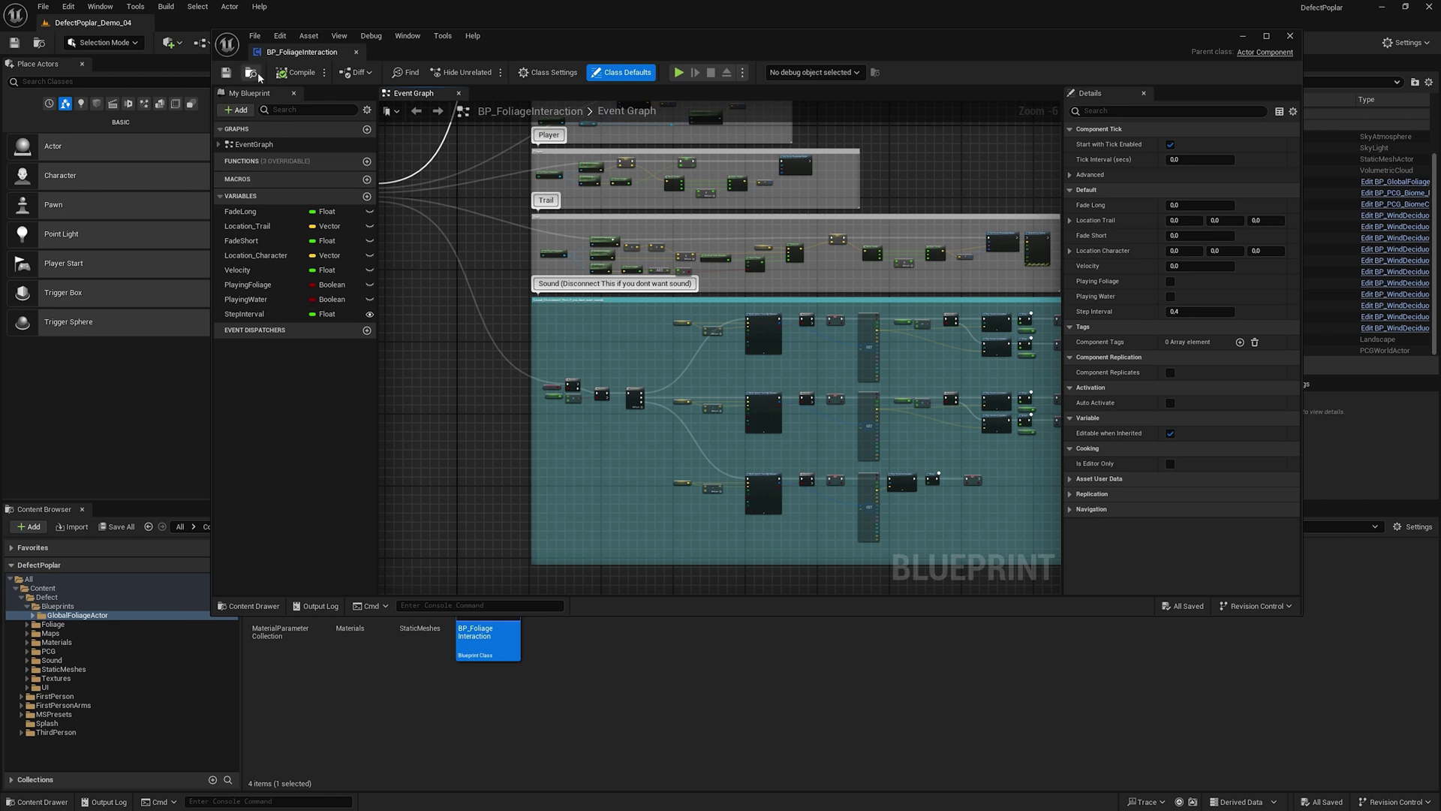
left_click(240, 315)
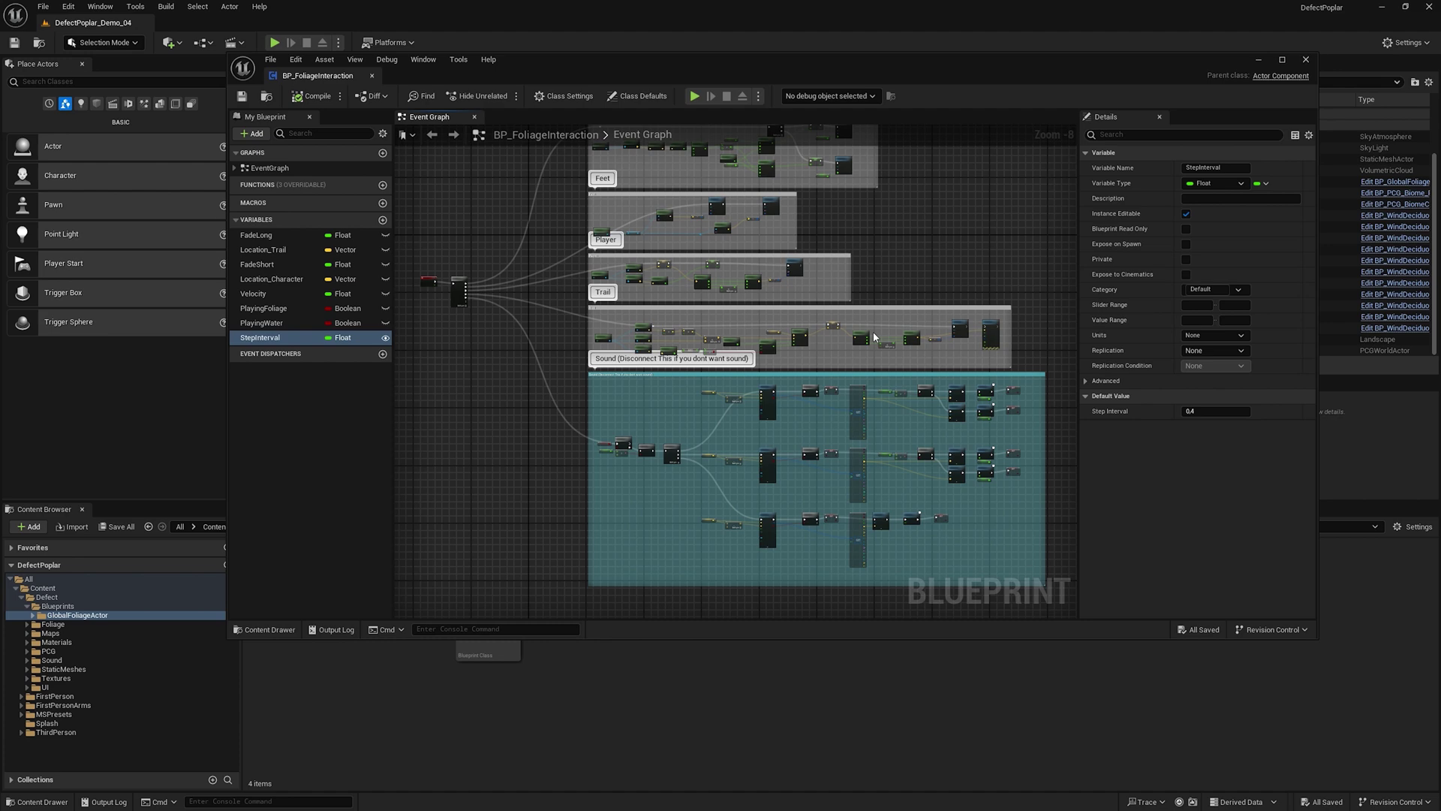
left_click(538, 368, "ctrl")
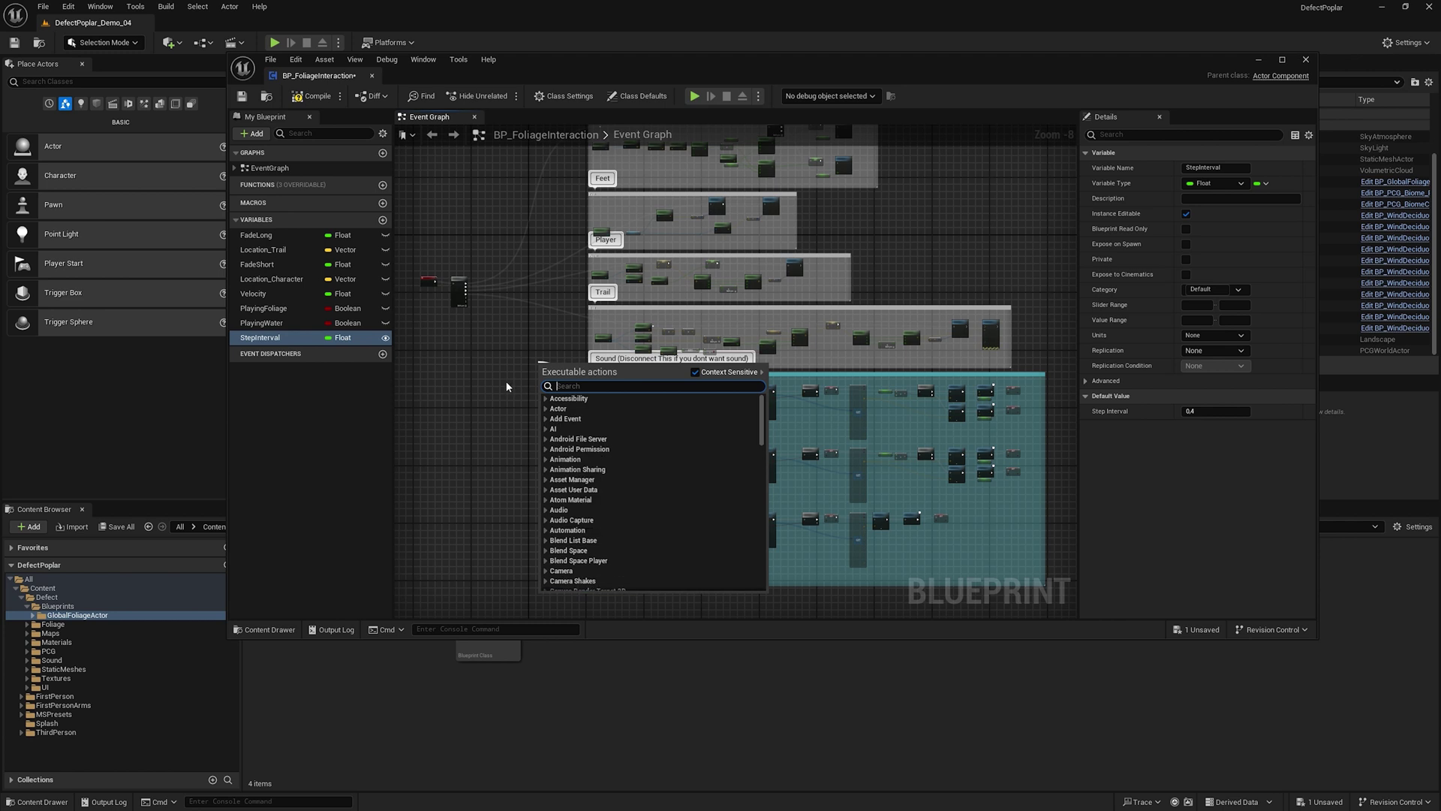